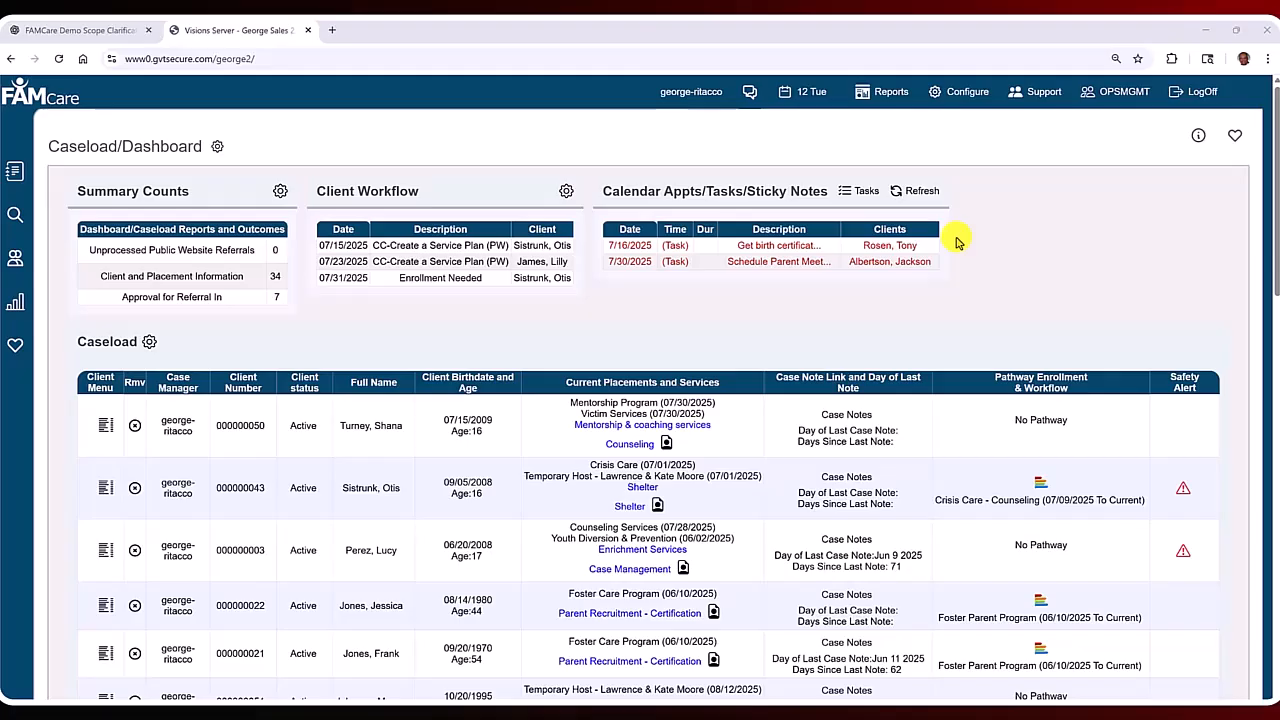
Open the Report Wizard in a maximized window and start building a new query.
click(890, 96)
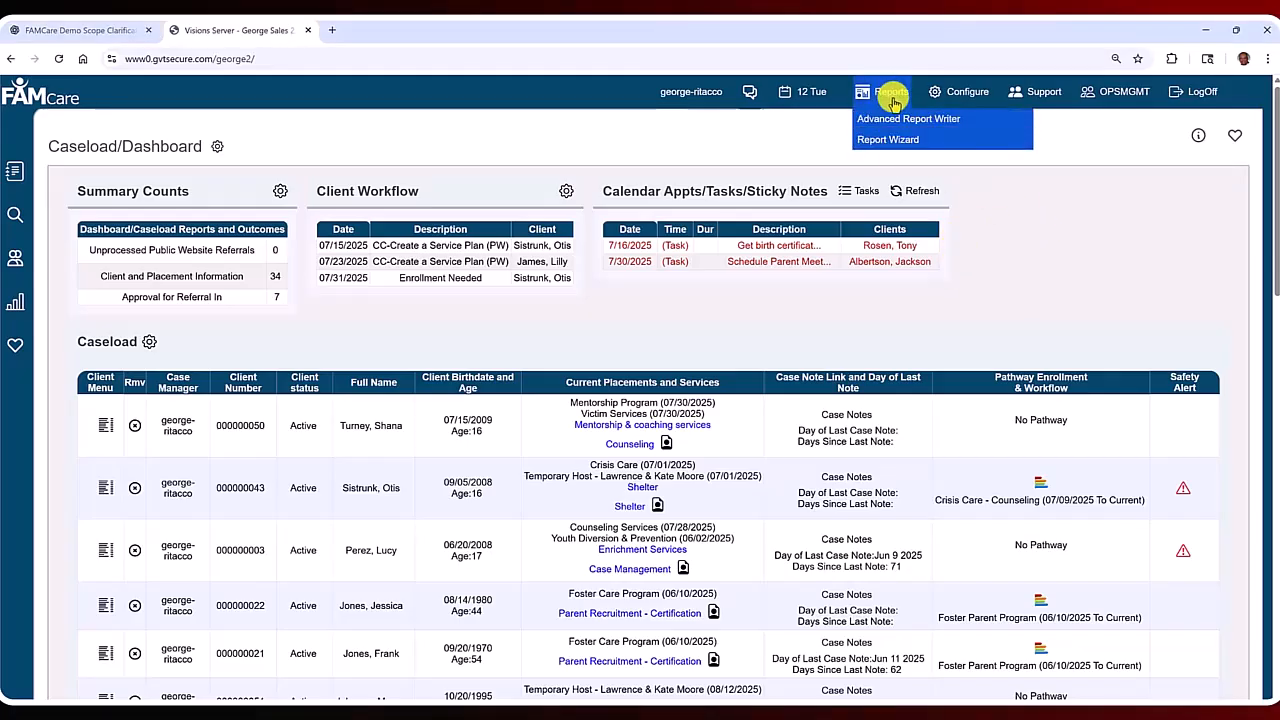
click(903, 138)
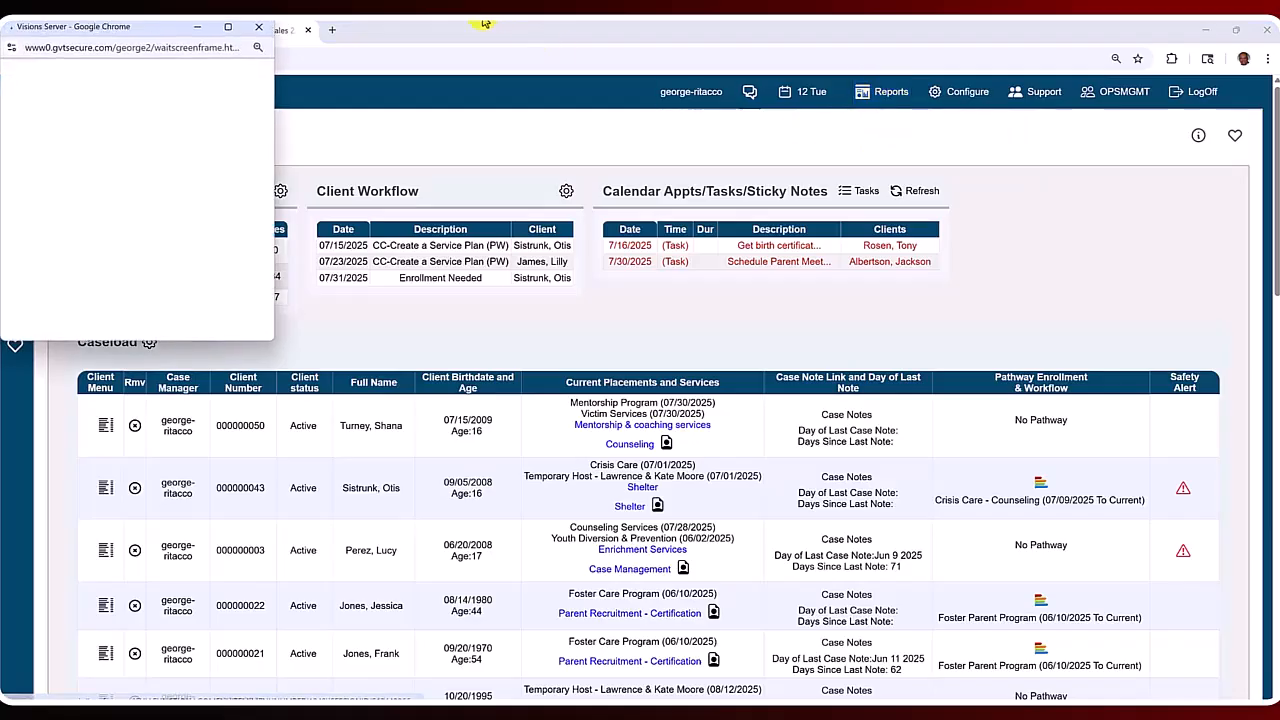
click(228, 27)
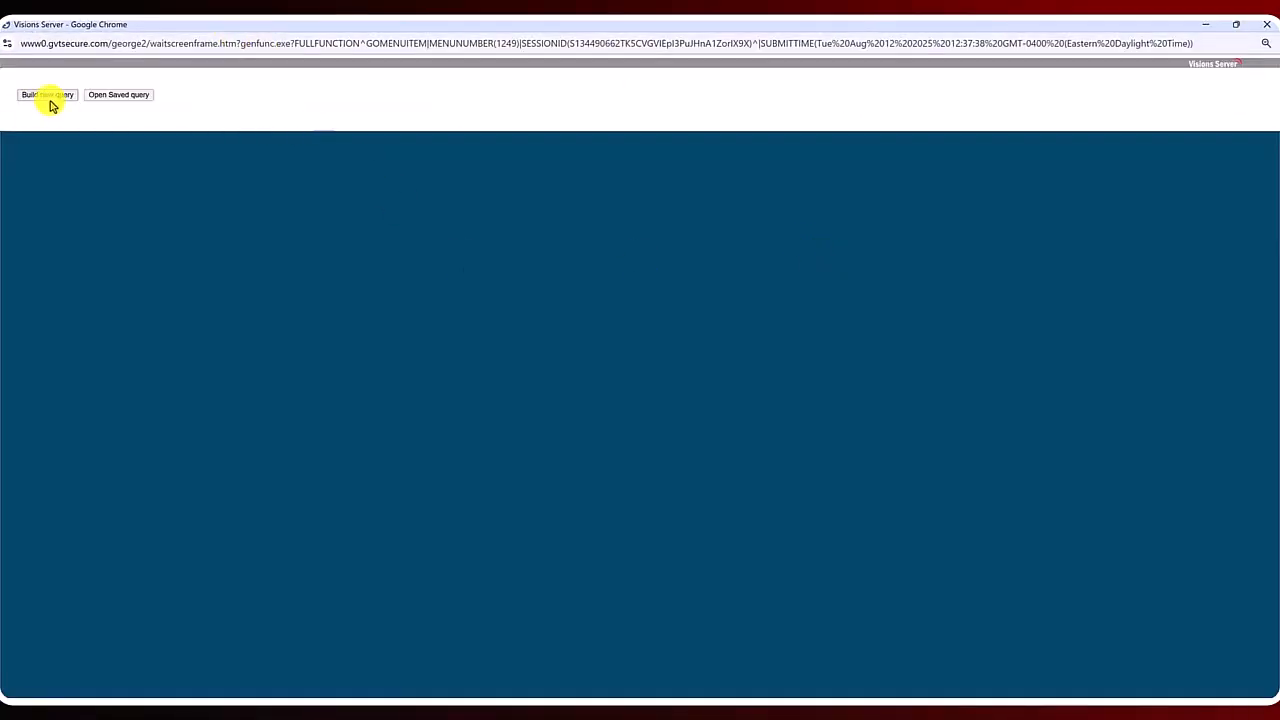
click(50, 95)
Add the Client form to the report and include its Clientnumber, Last_Name and First_Name fields.
double_click(57, 124)
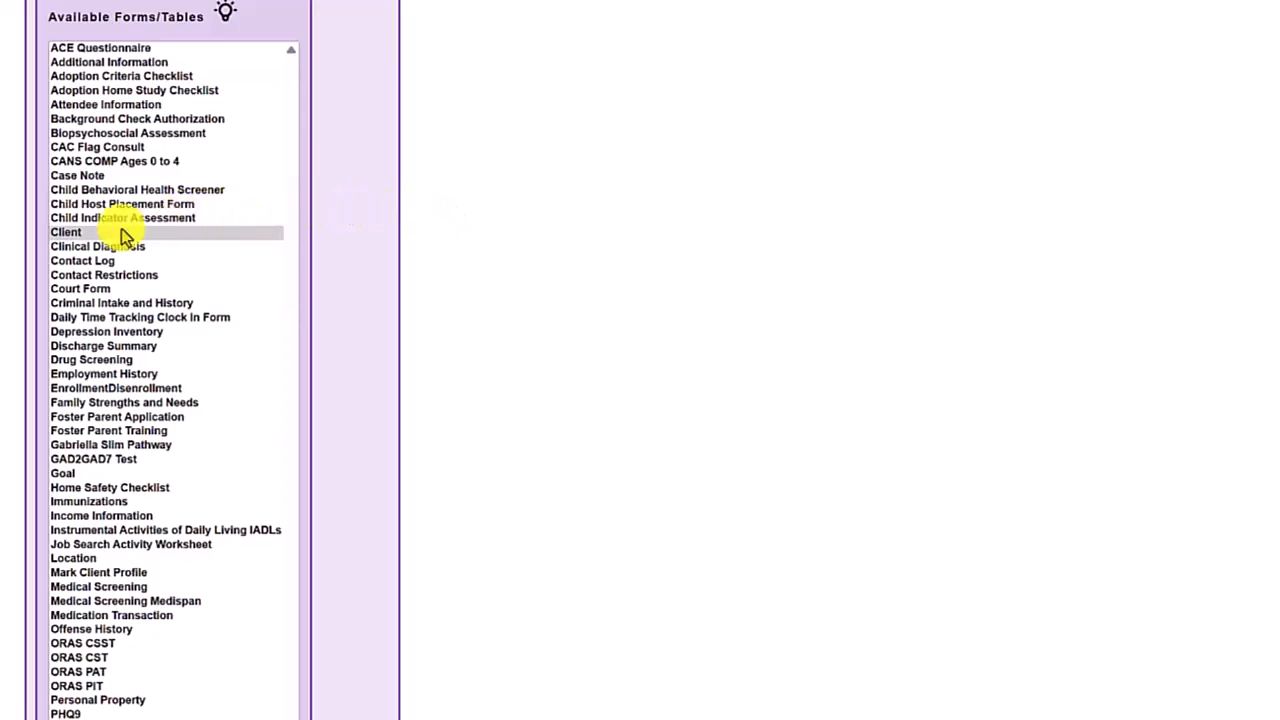
scroll(695, 323, down, 9)
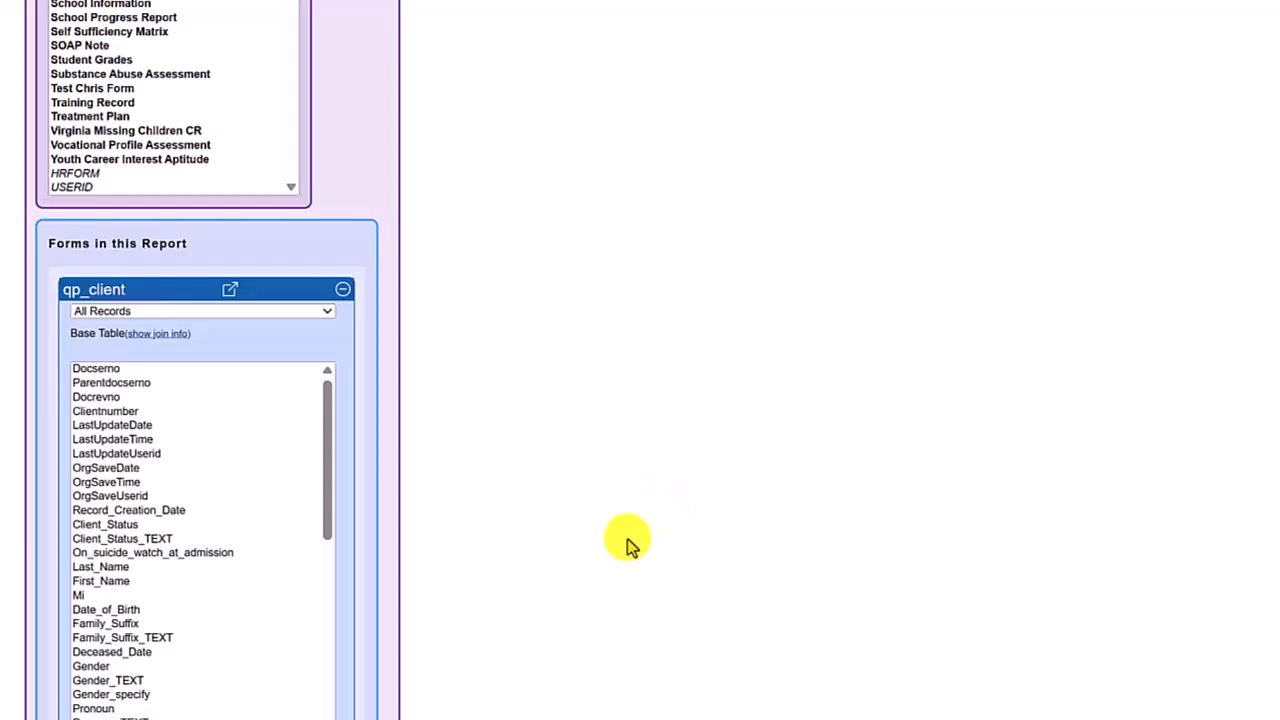
click(110, 411)
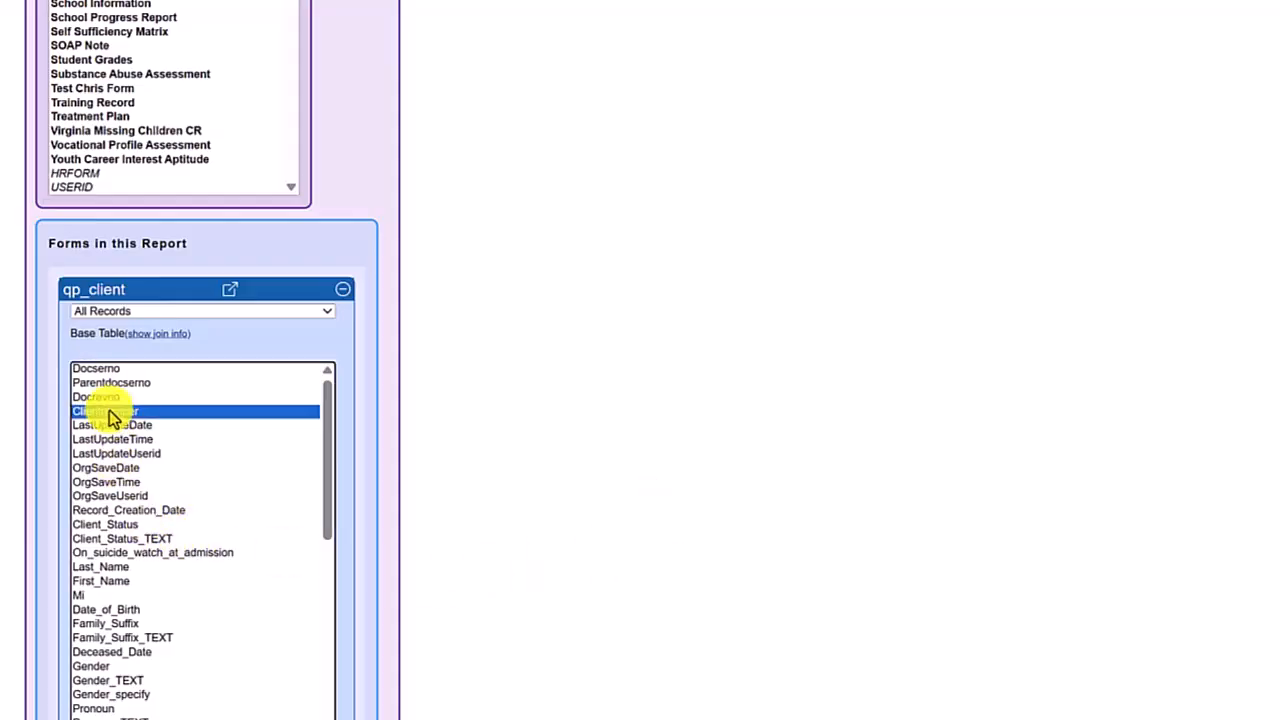
click(118, 565)
click(109, 581)
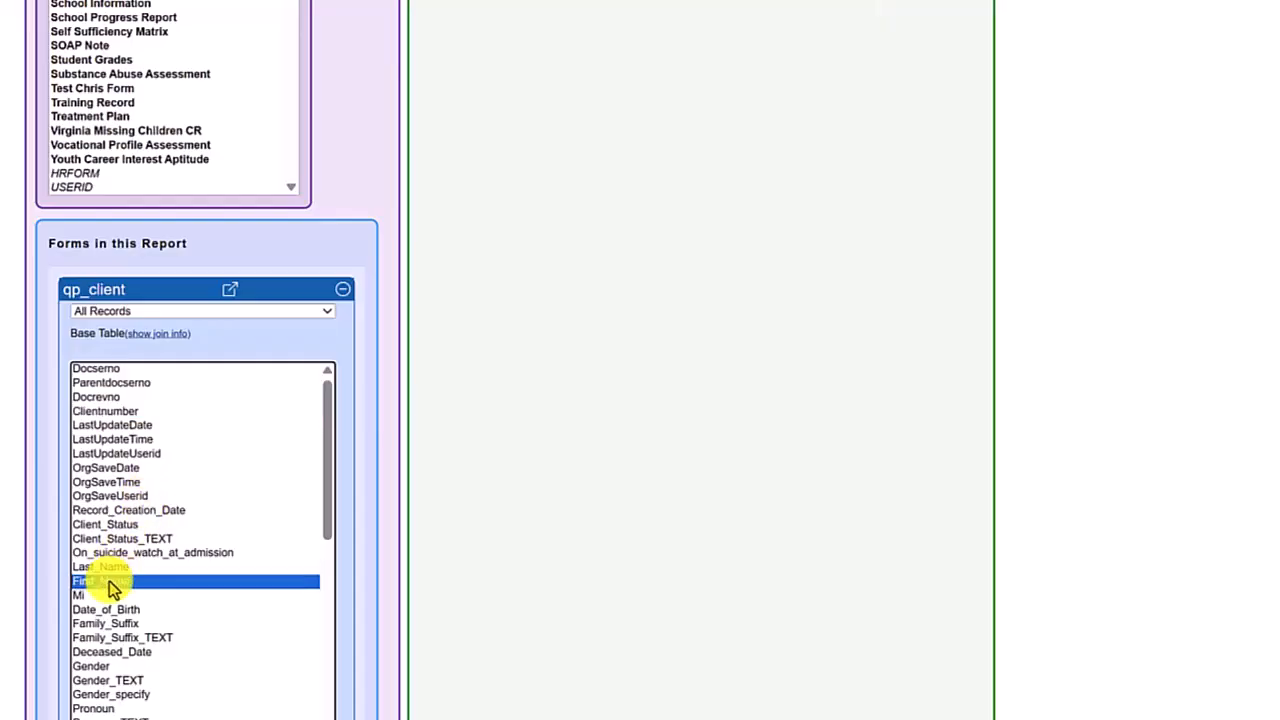
Add the client fields Gender_TEXT, Sexual_Orientation_TEXT and RaceEthnicity_TEXT to the report and check the report fields.
click(100, 681)
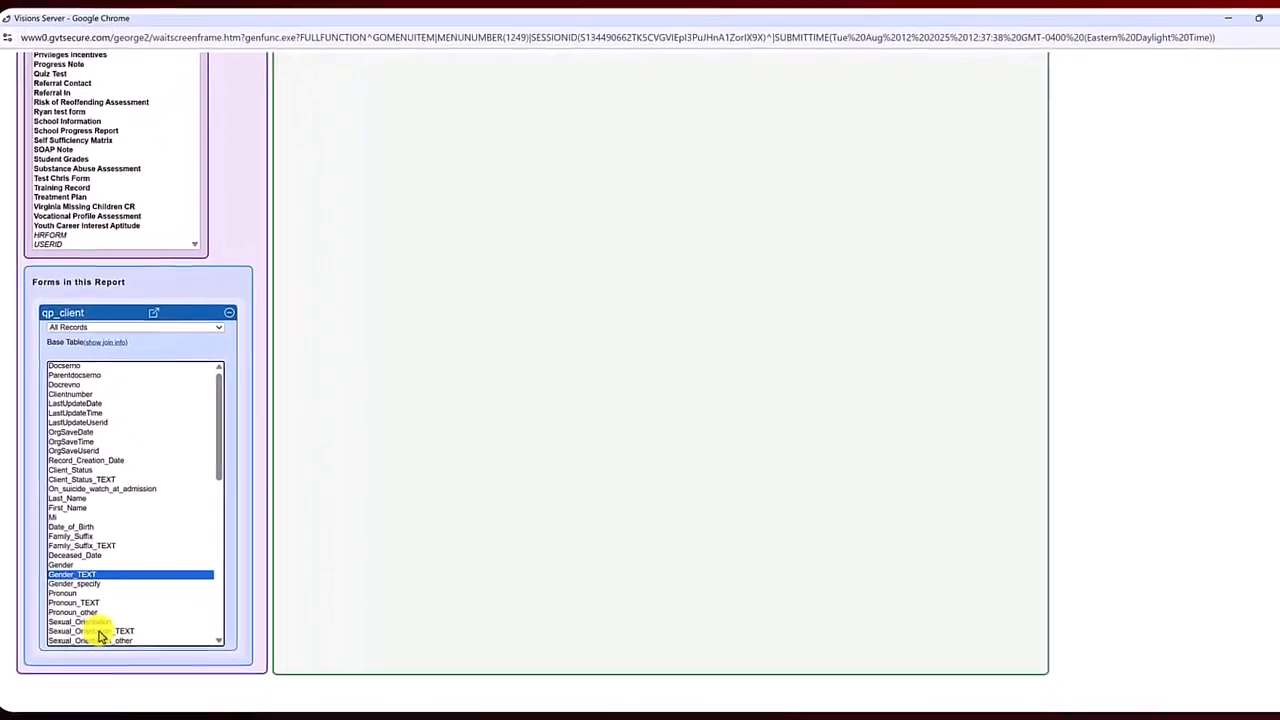
click(100, 632)
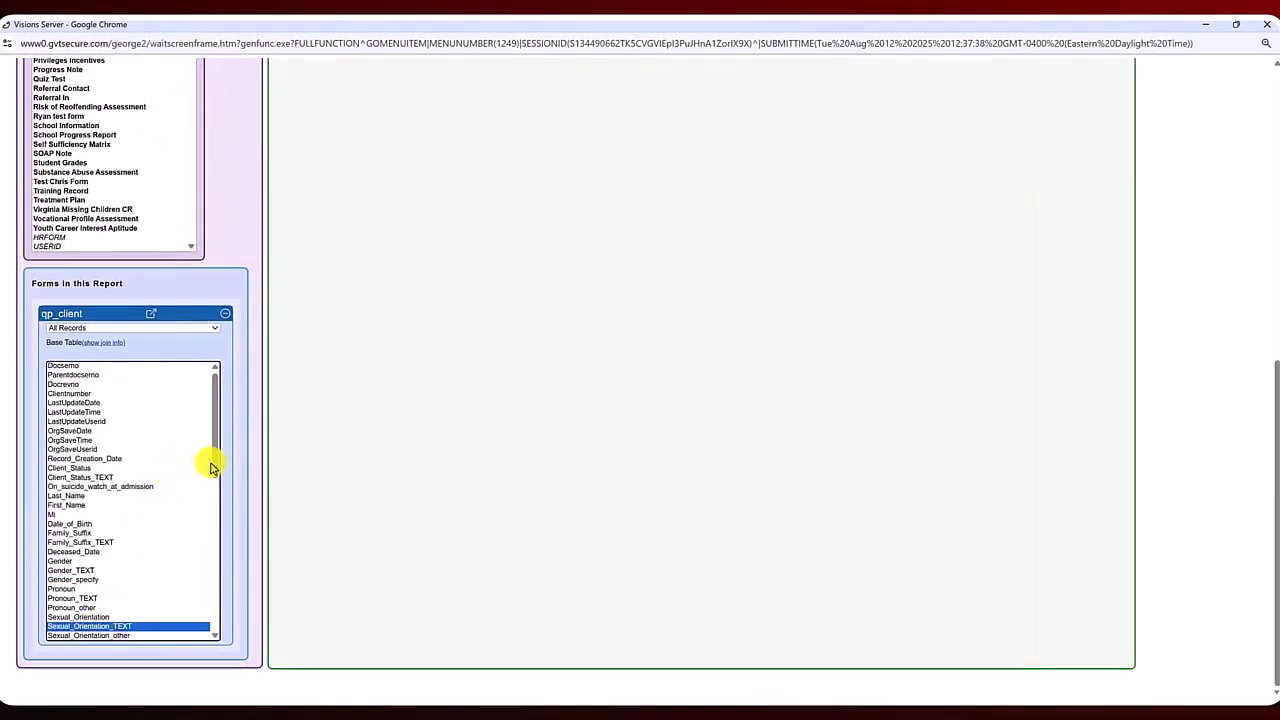
scroll(212, 500, down, 5)
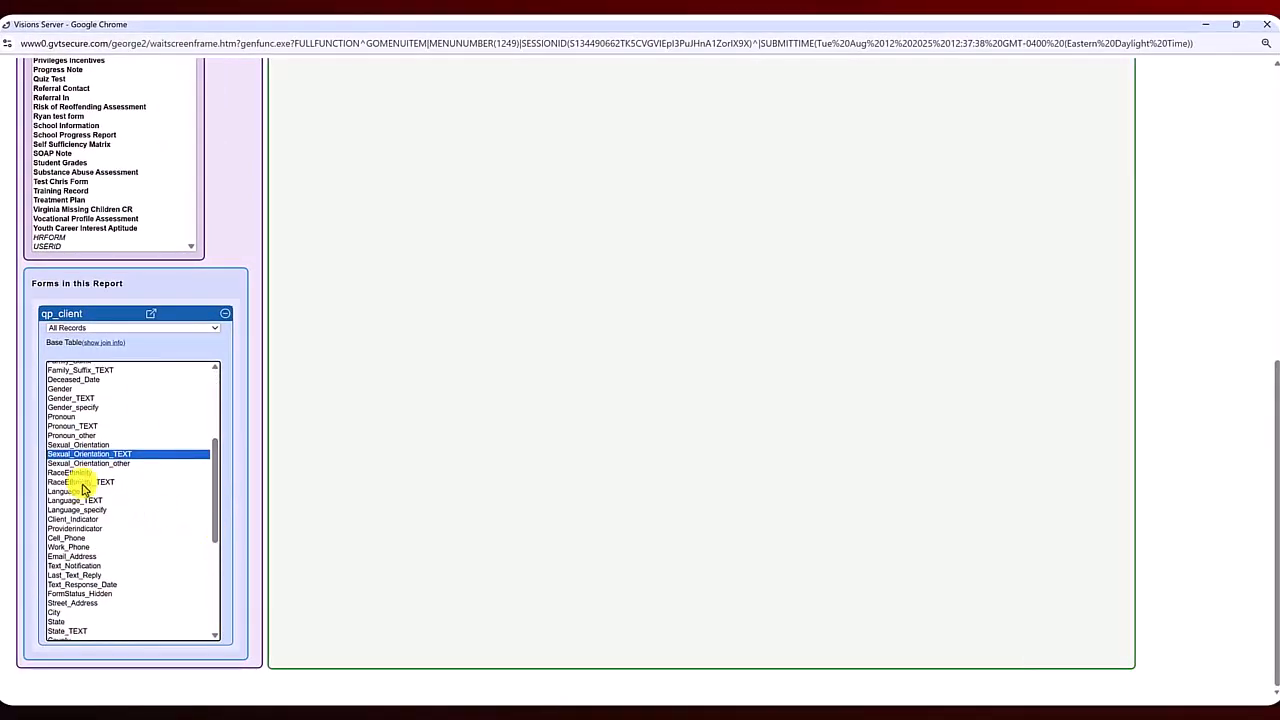
click(84, 485)
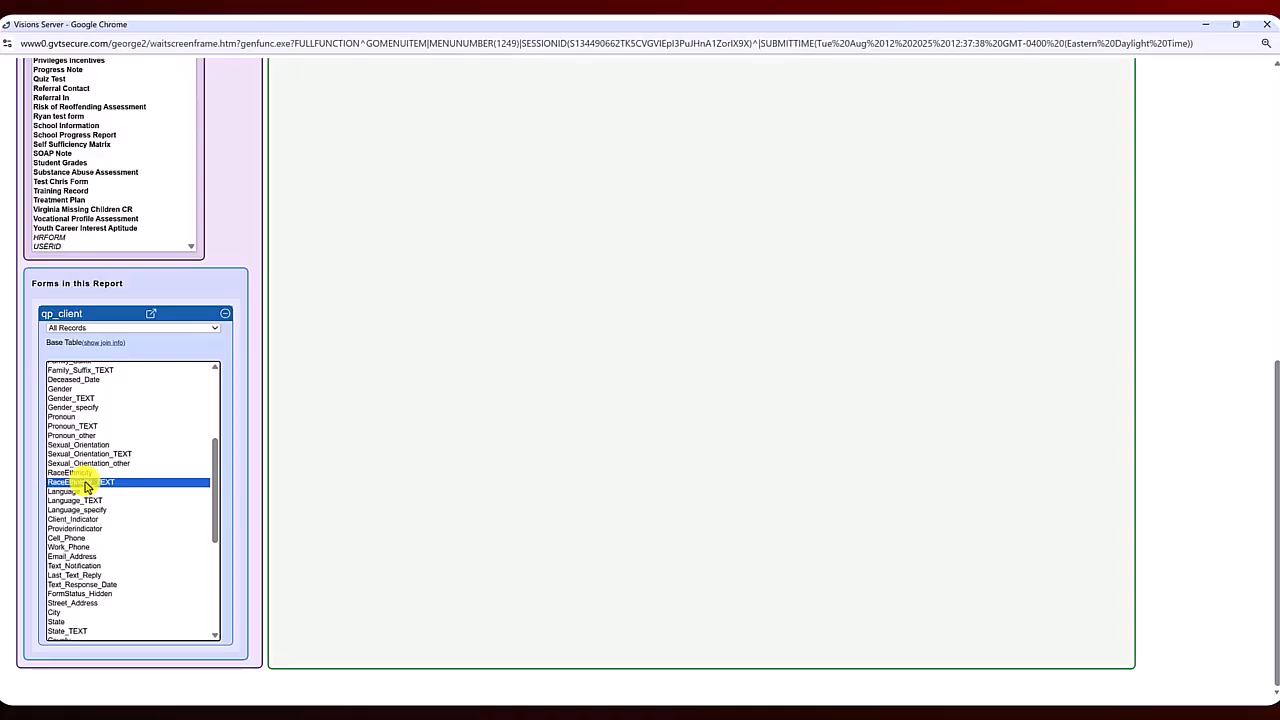
scroll(572, 387, up, 10)
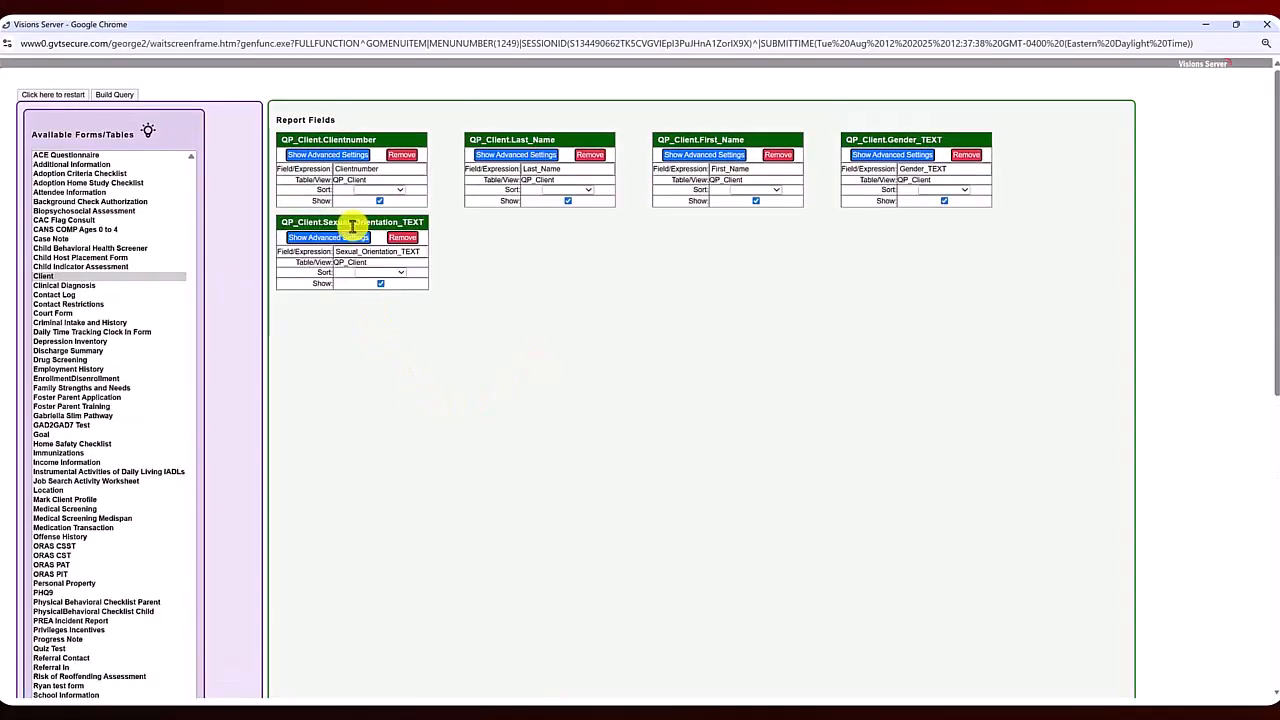
scroll(557, 463, down, 10)
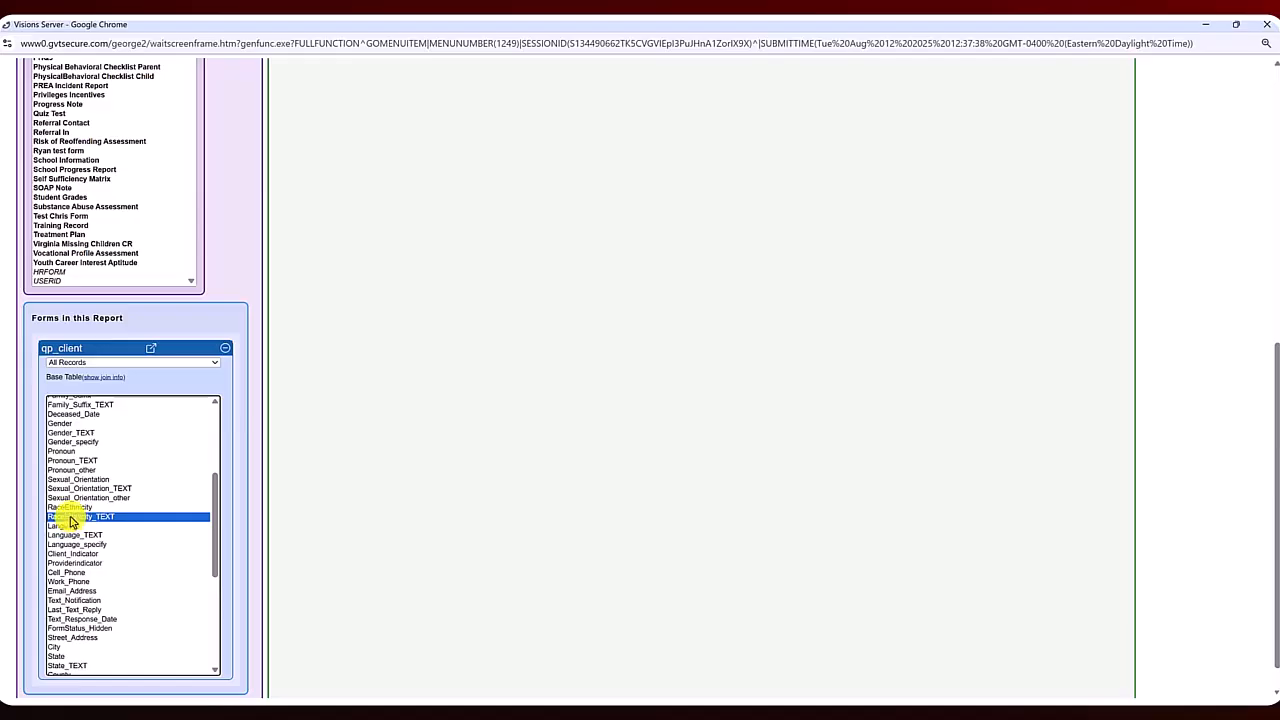
scroll(750, 360, up, 10)
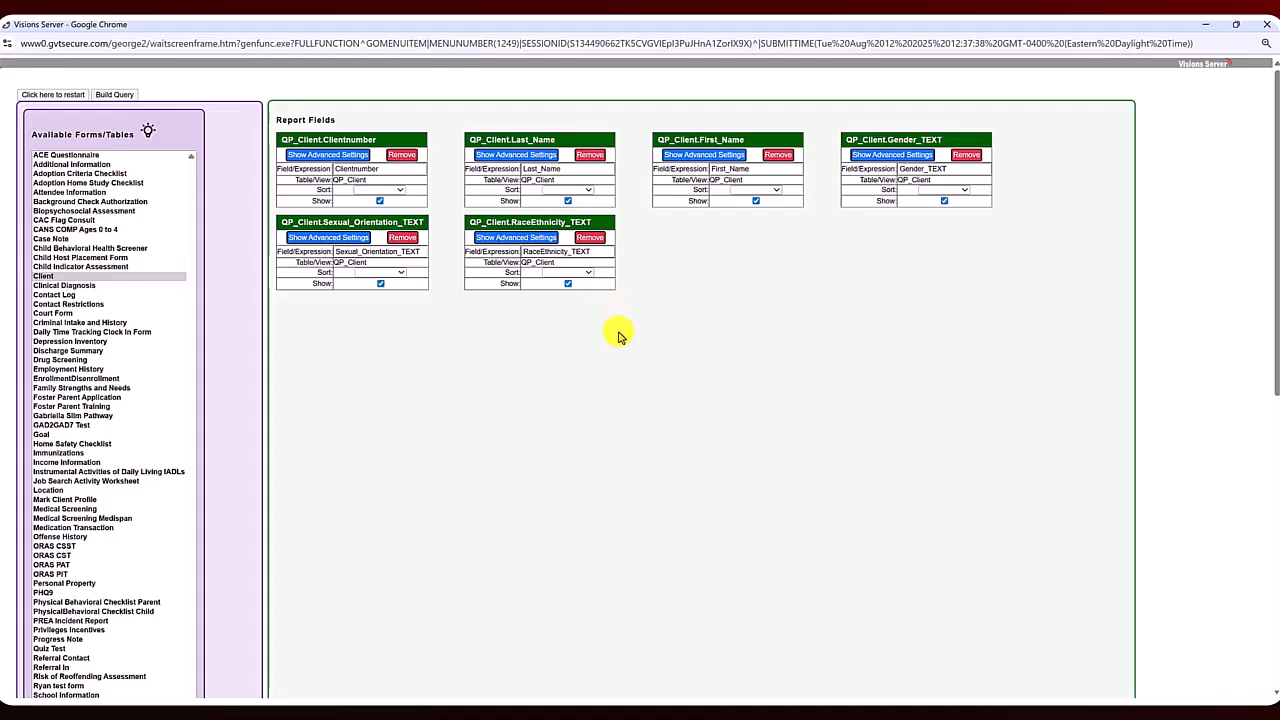
scroll(503, 337, down, 3)
scroll(484, 241, up, 3)
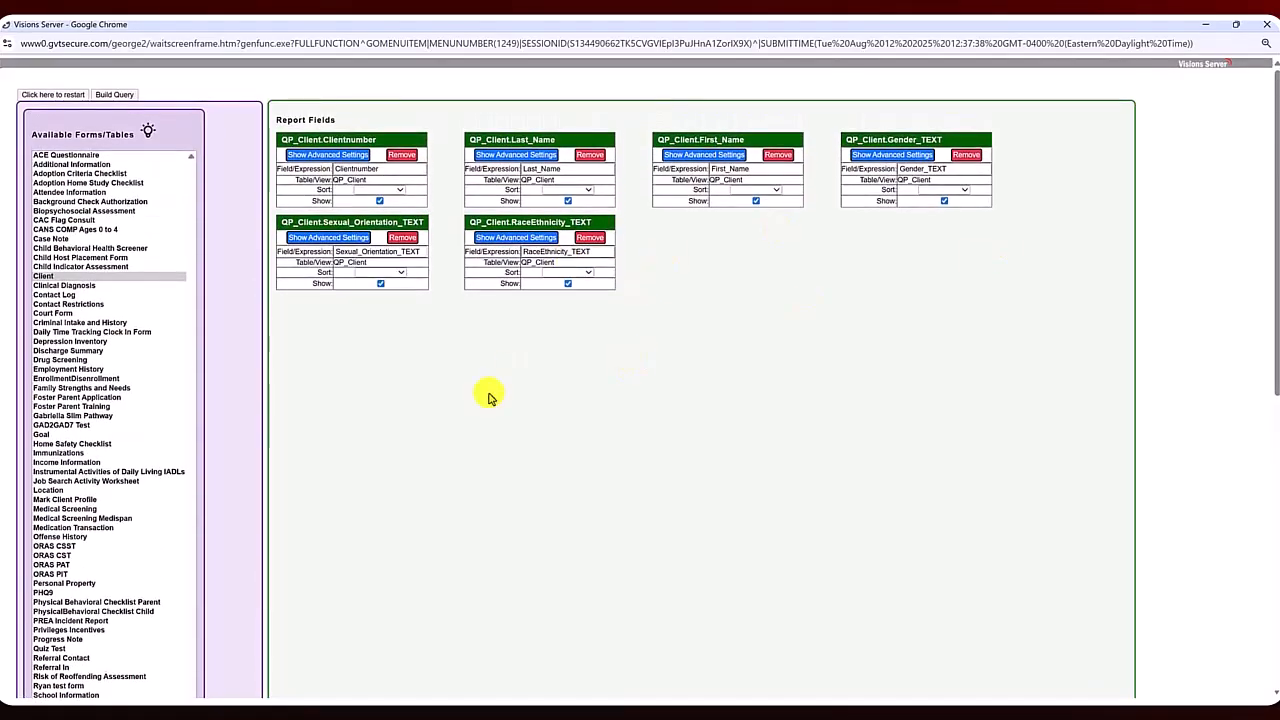
Add the Referral In form to the report and collapse the qp_client field list.
scroll(500, 457, down, 9)
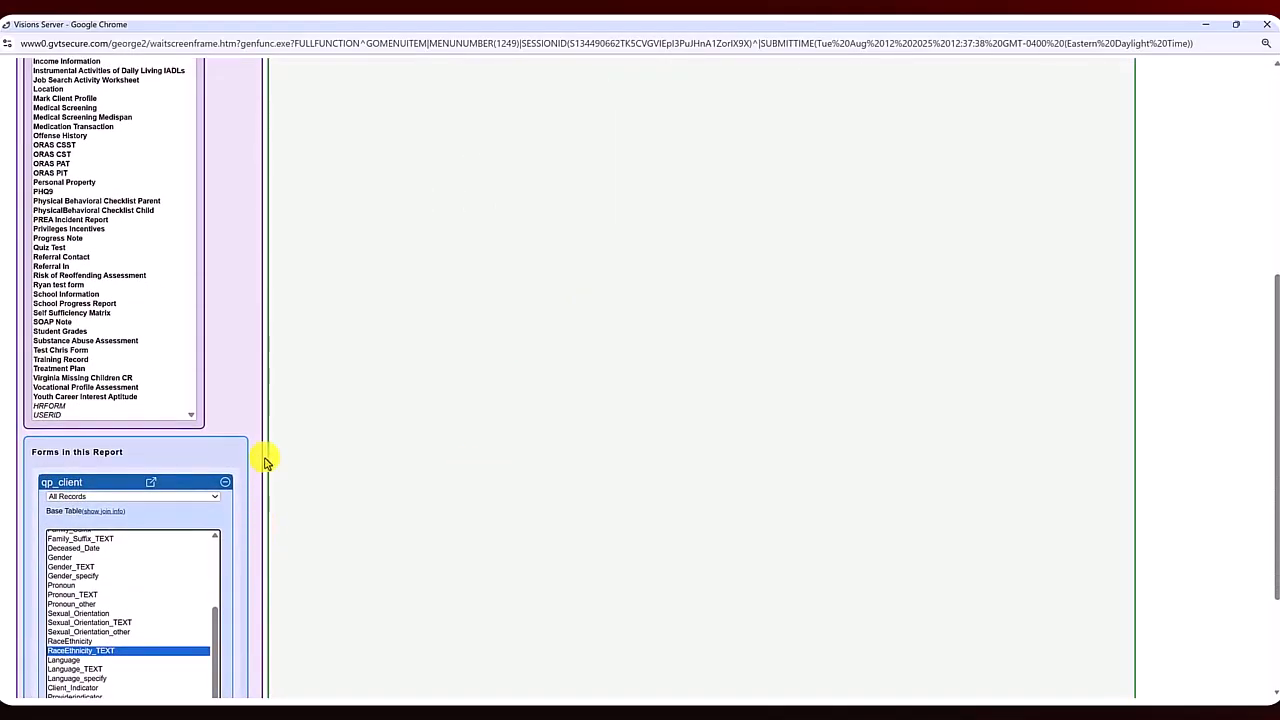
click(66, 267)
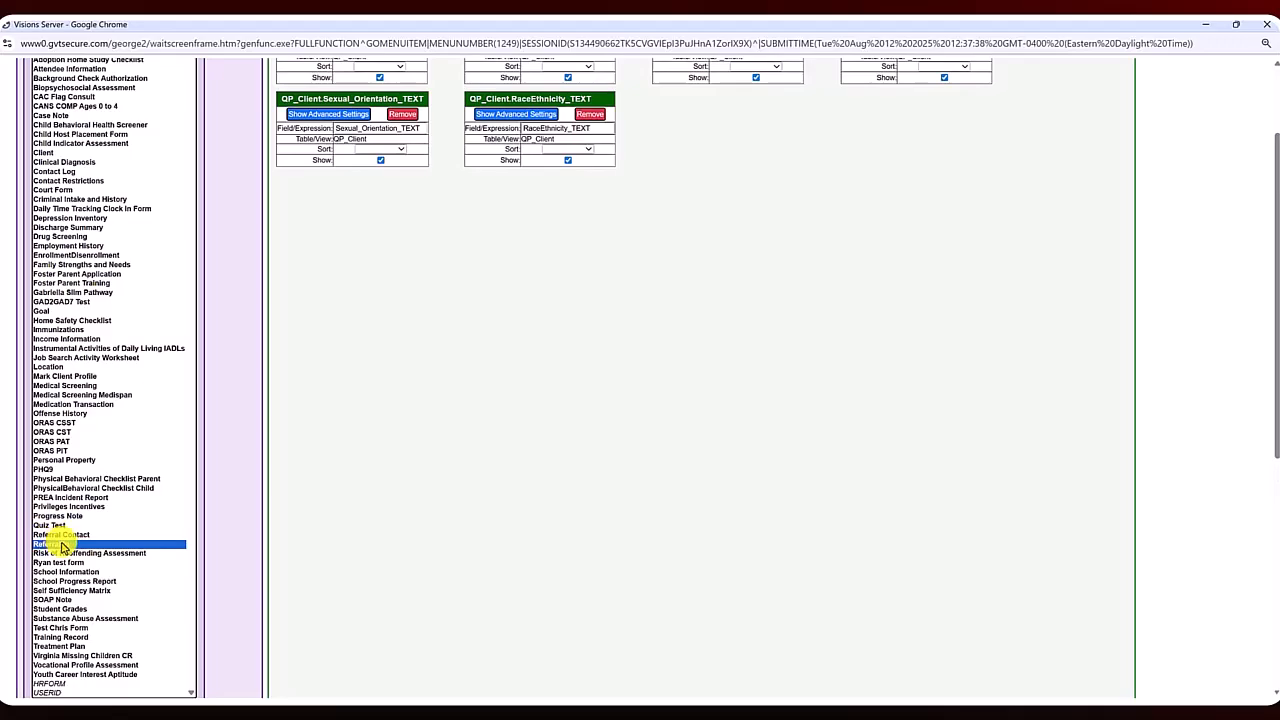
scroll(110, 520, down, 5)
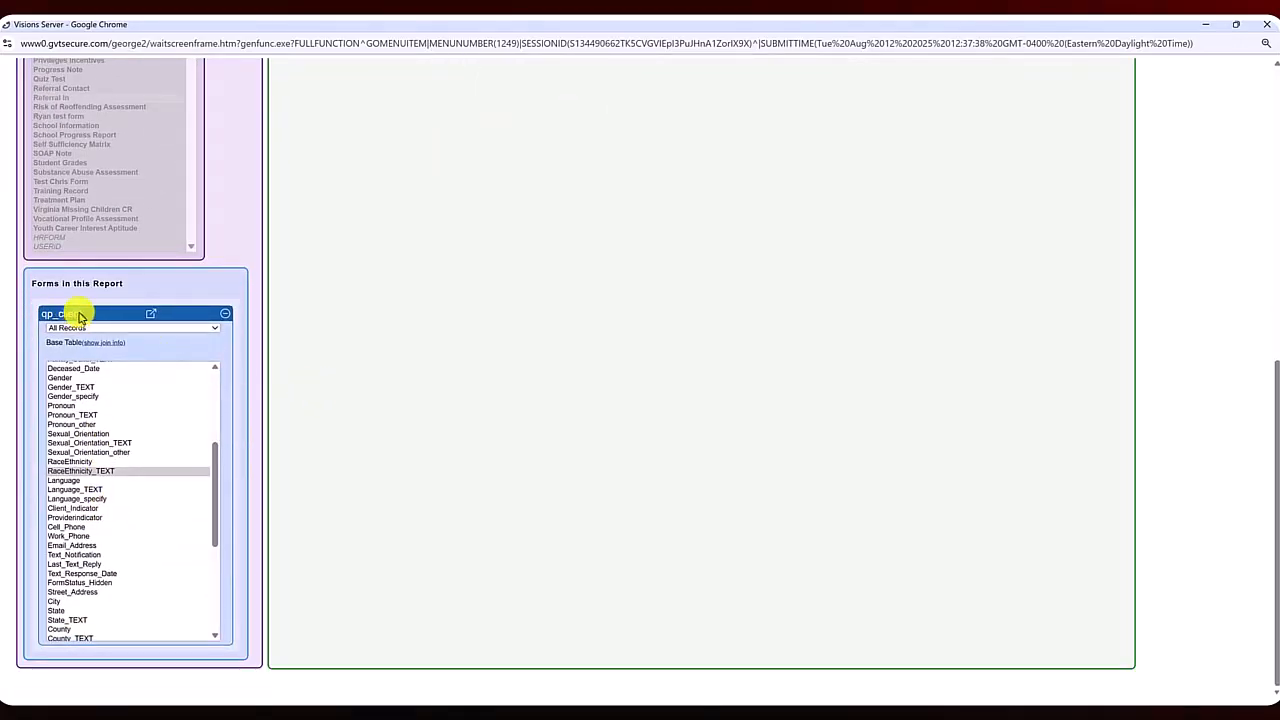
click(344, 313)
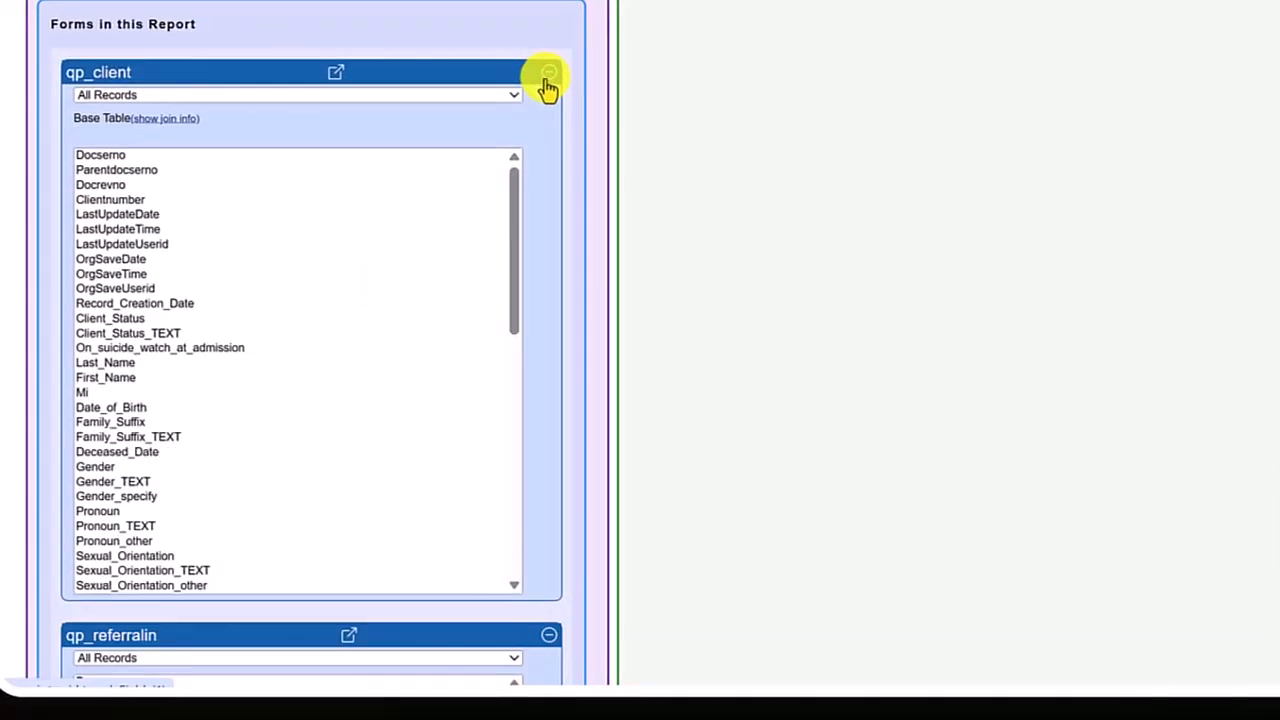
click(549, 75)
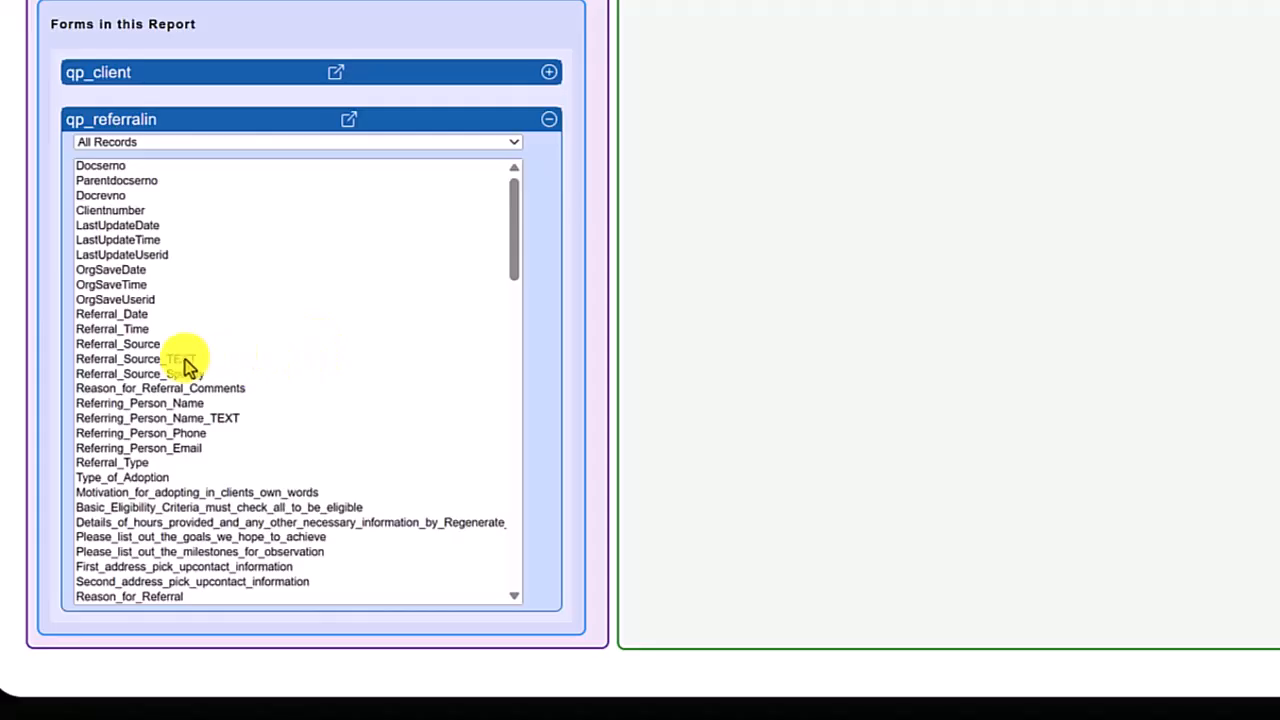
Include the Referral_Source_TEXT, Reason_for_Referral and Decision_Date fields from the qp_referralin form.
click(161, 358)
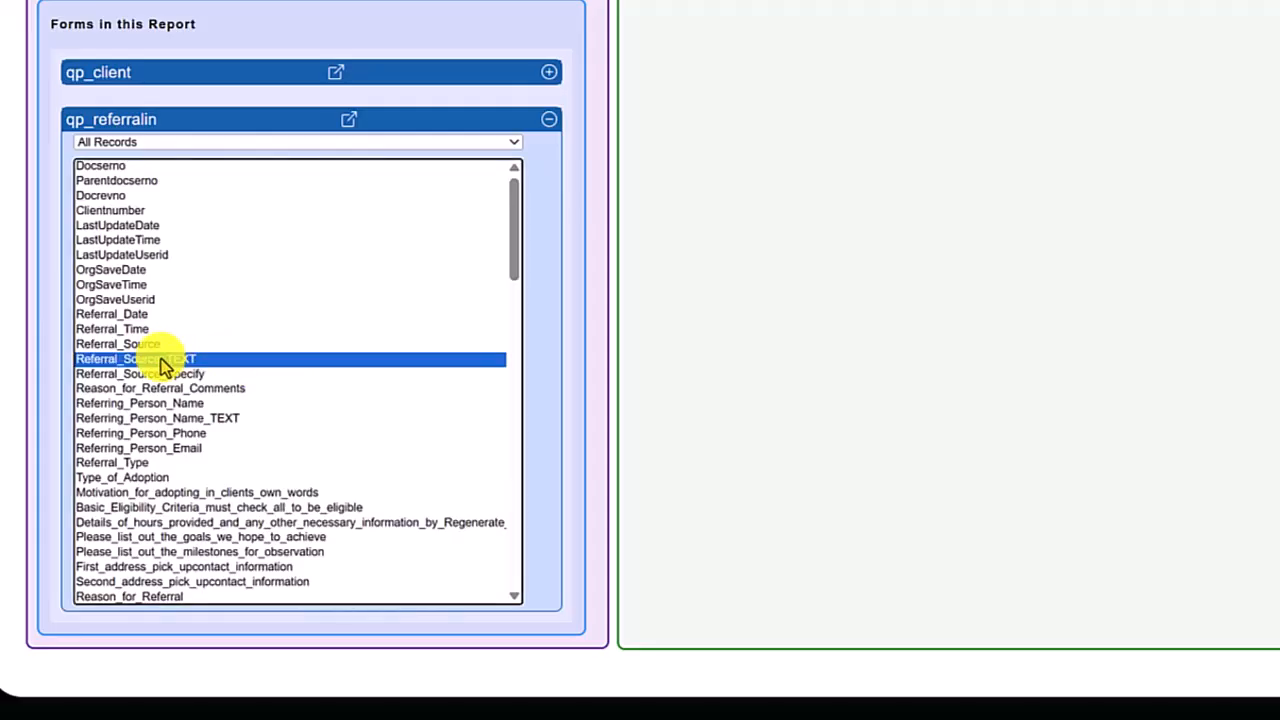
scroll(323, 514, down, 15)
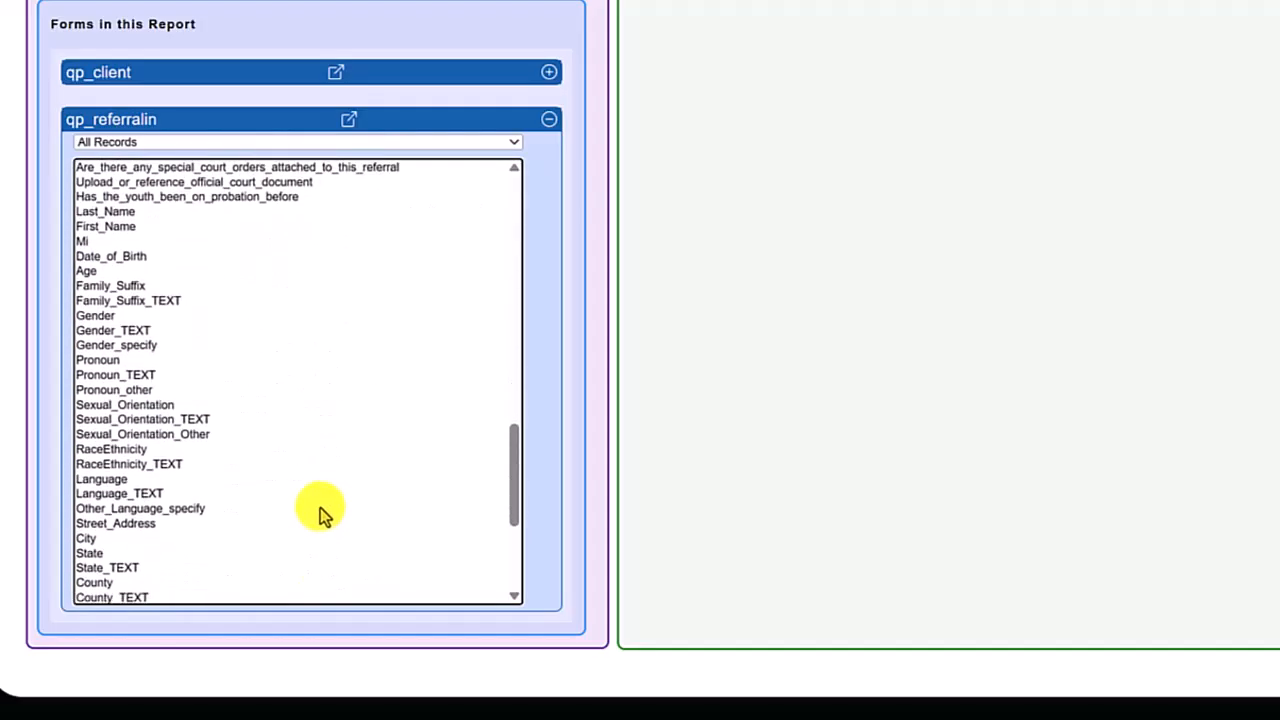
scroll(312, 497, up, 10)
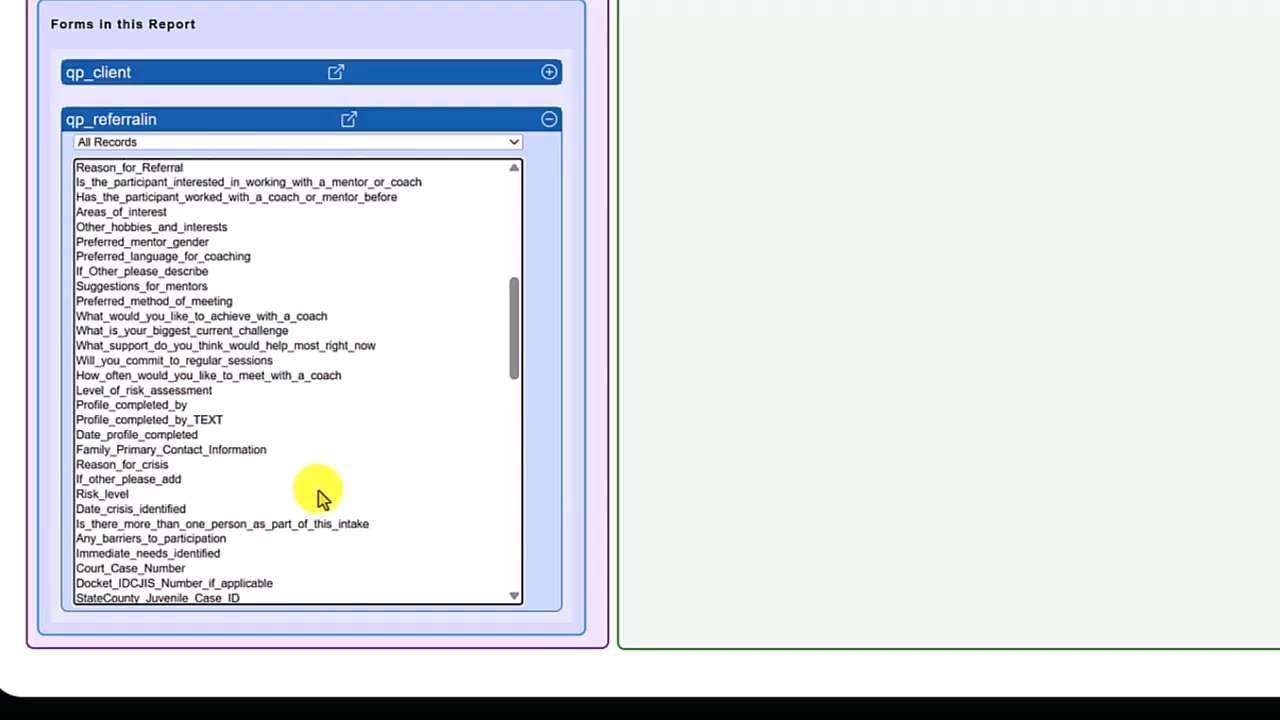
click(155, 170)
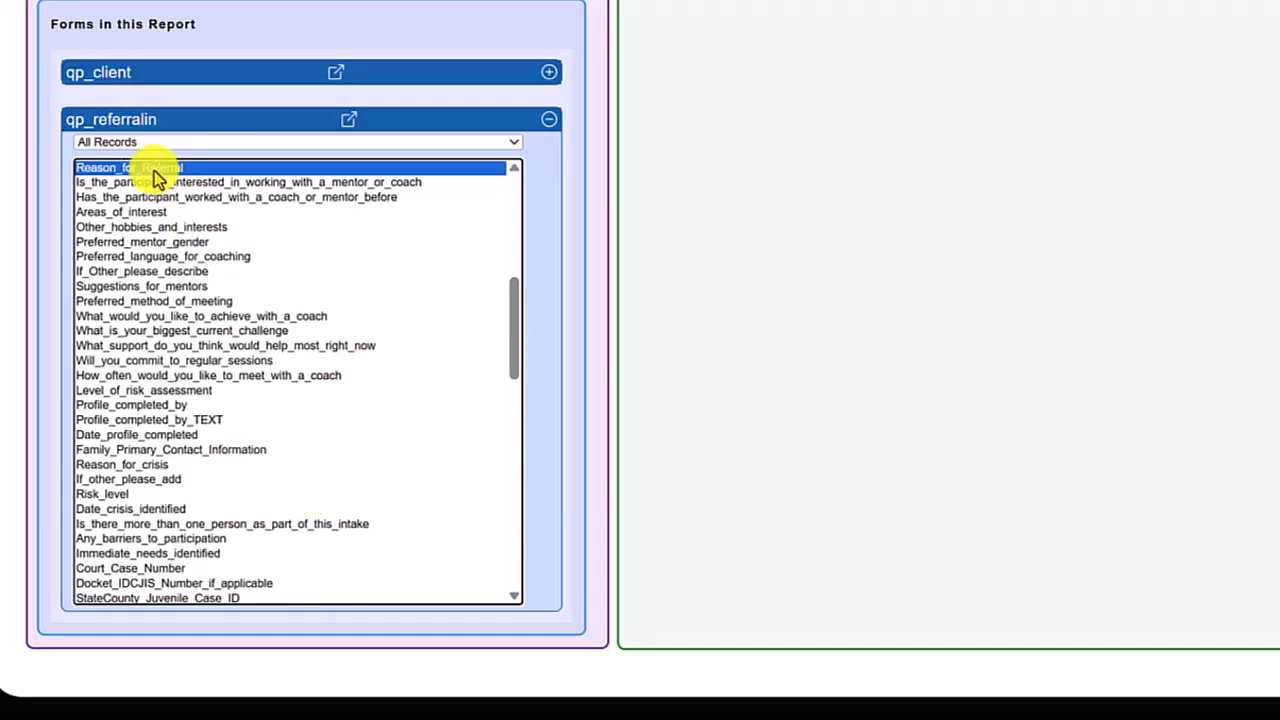
scroll(234, 397, down, 10)
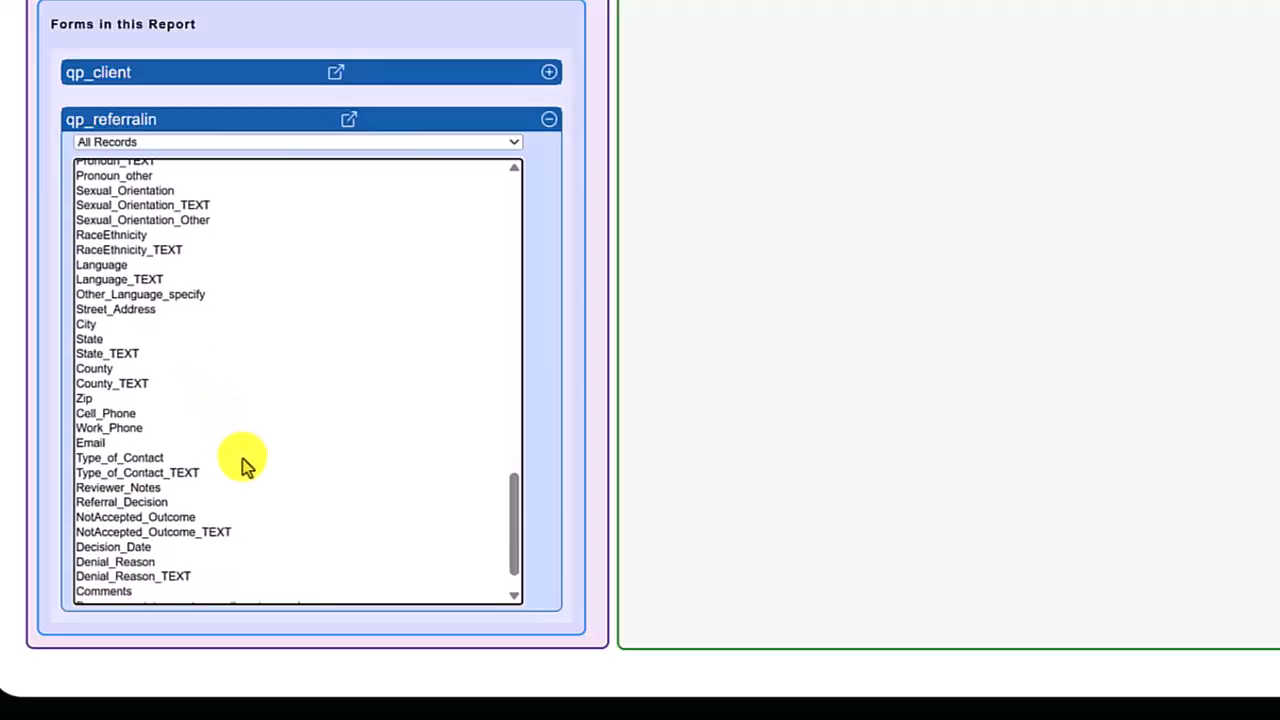
click(139, 548)
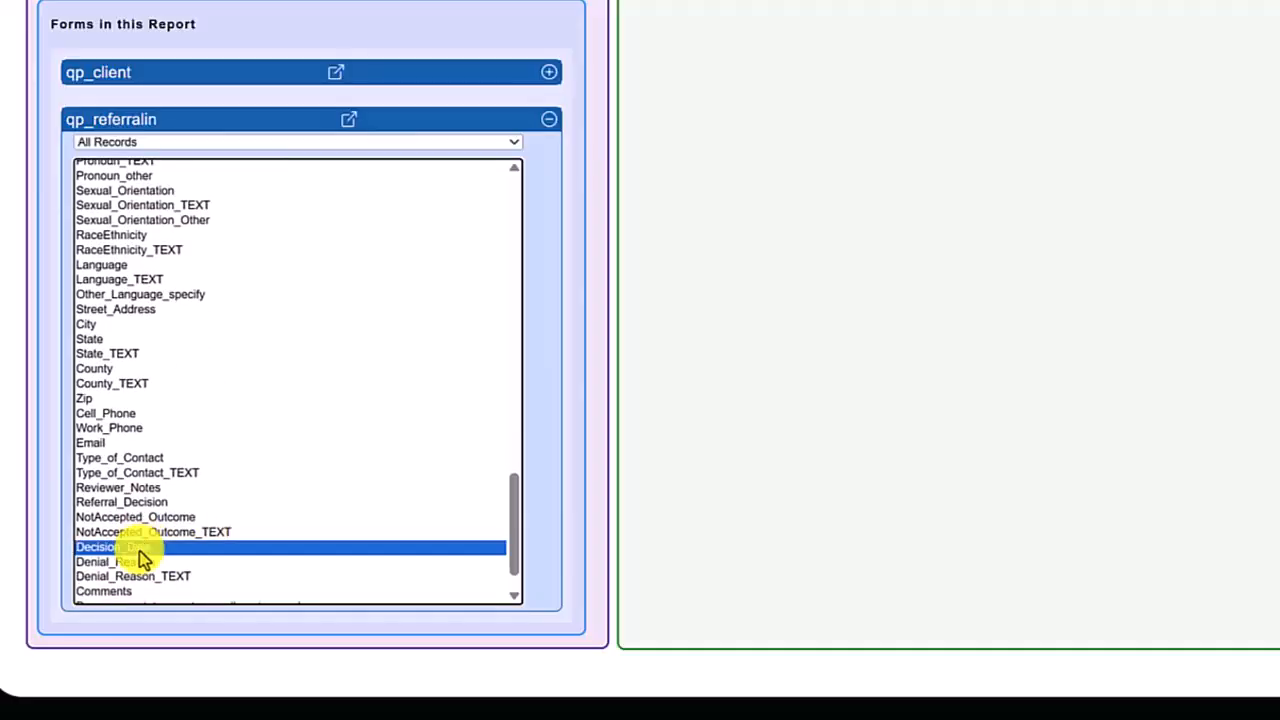
Add the ACE Questionnaire form to the report and include its Date_of_Assessment and ACE_Total_Score_ fields.
scroll(1008, 274, up, 5)
scroll(640, 344, up, 1)
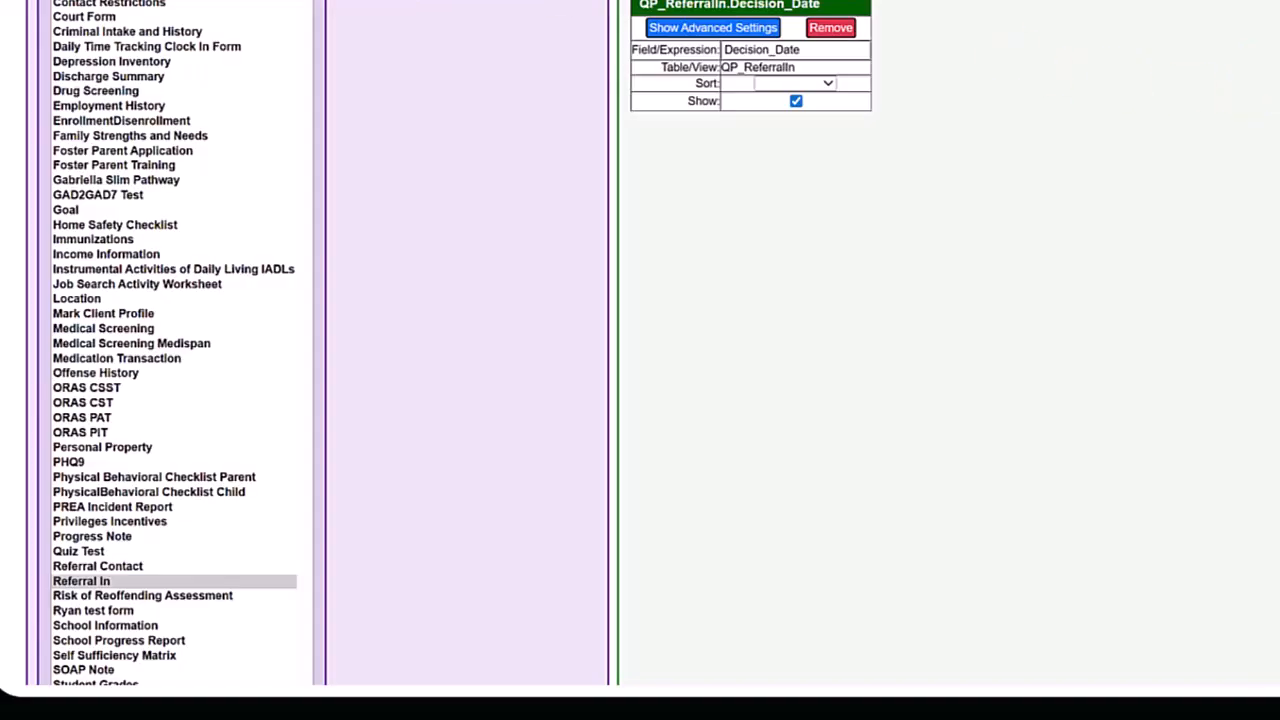
scroll(170, 581, down, 3)
scroll(309, 14, up, 5)
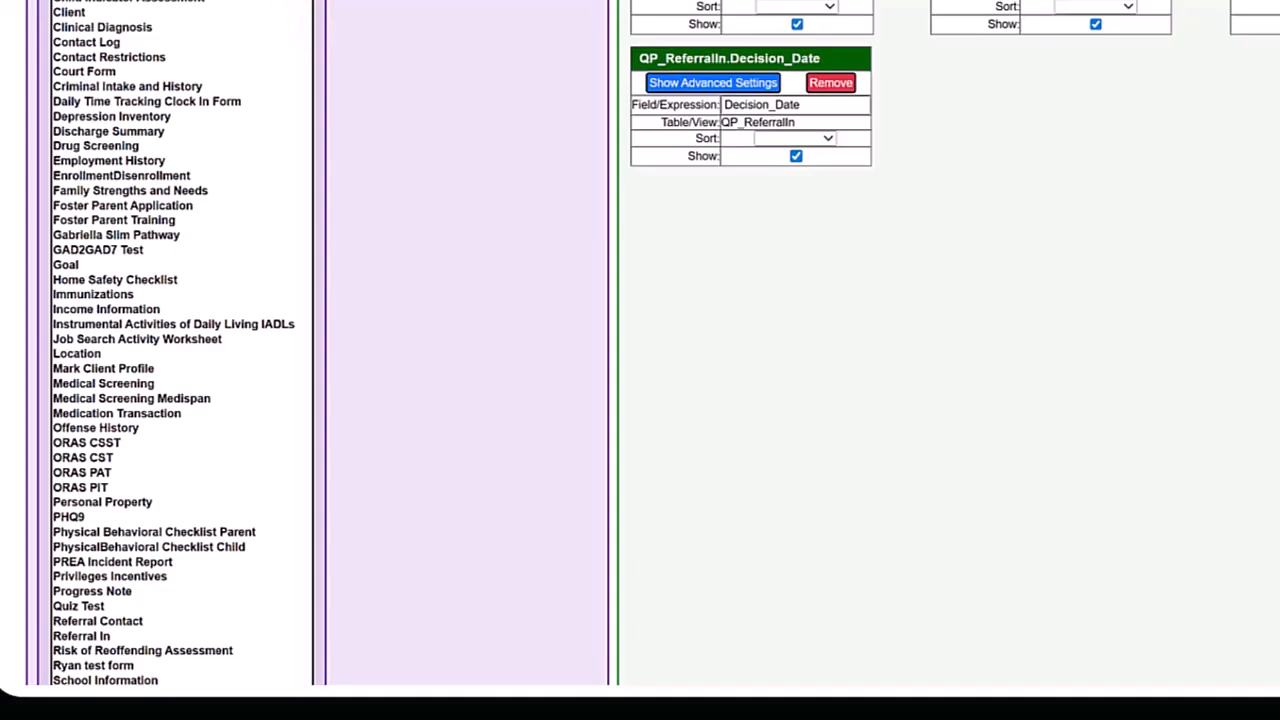
scroll(251, 131, down, 10)
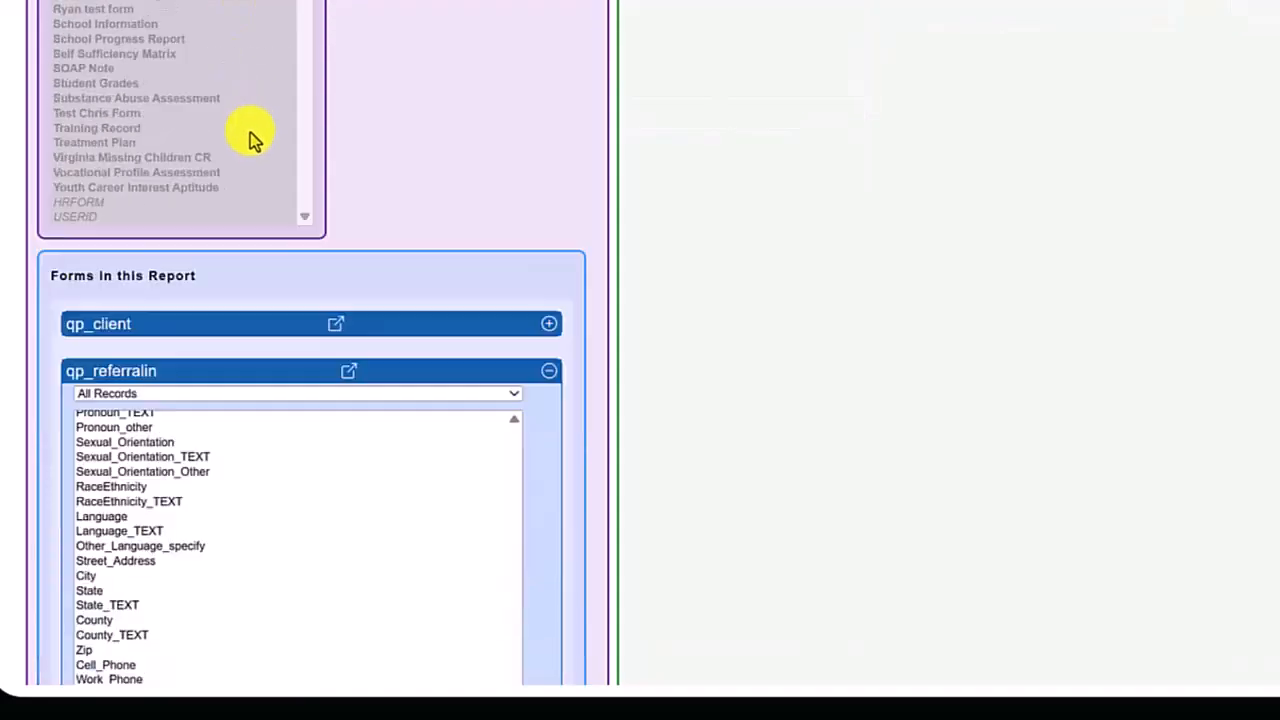
click(146, 113)
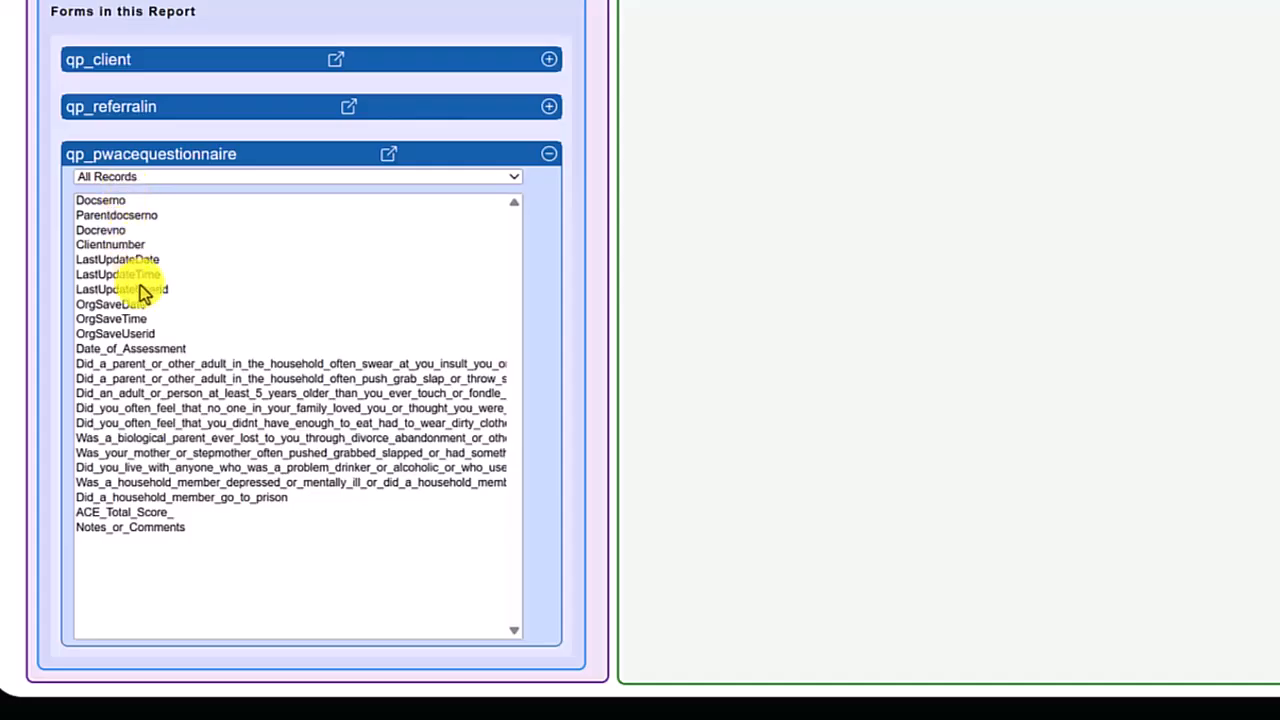
click(155, 349)
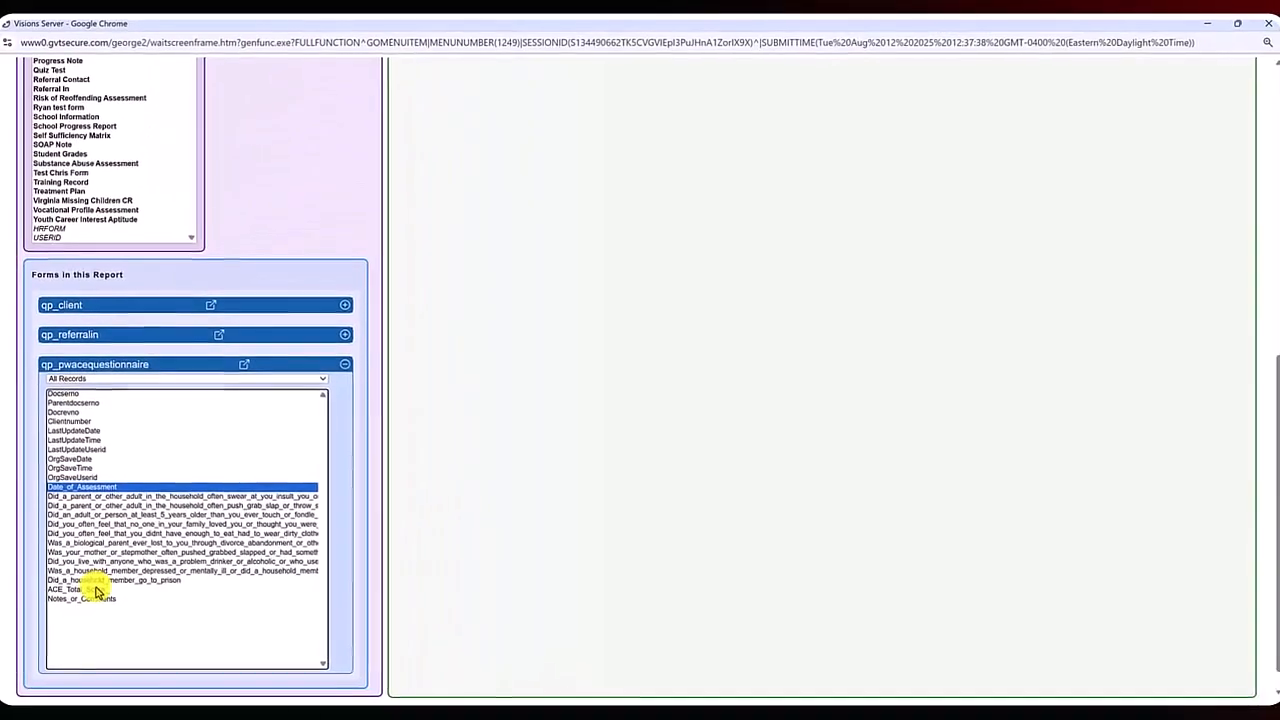
click(122, 512)
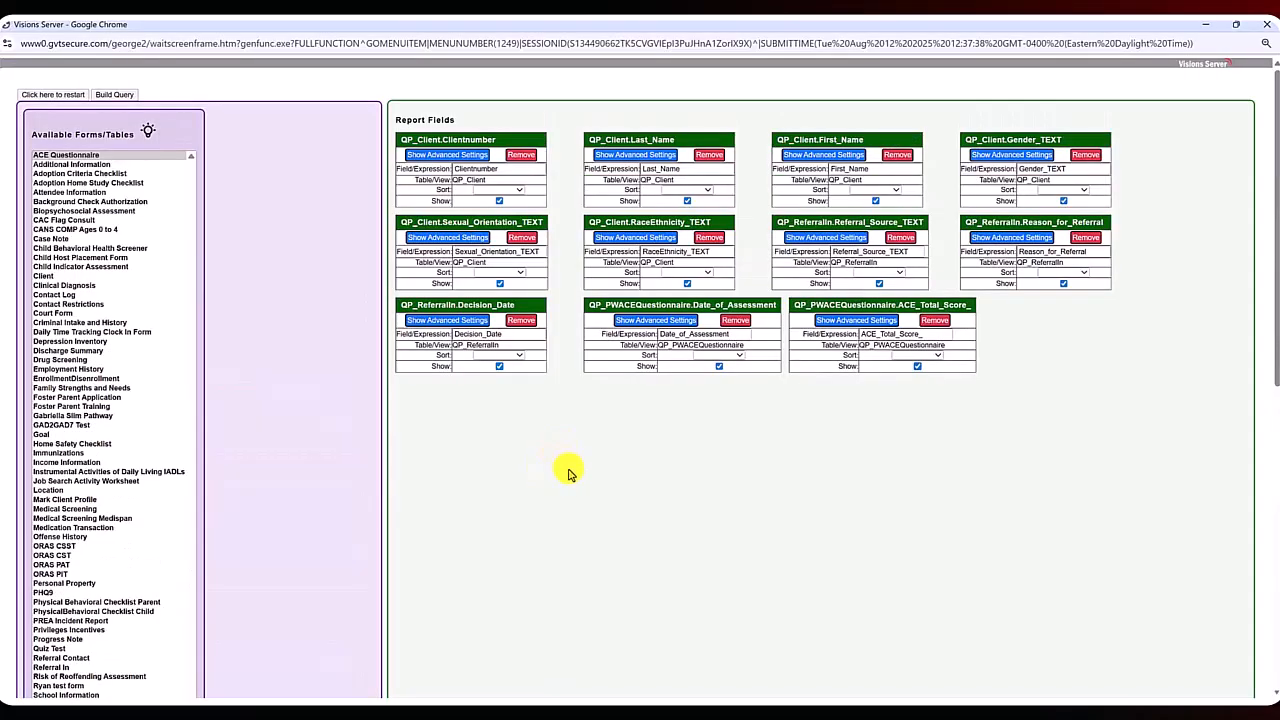
Build the query and change the race and ethnicity column heading to RaceEthnicity.
click(114, 95)
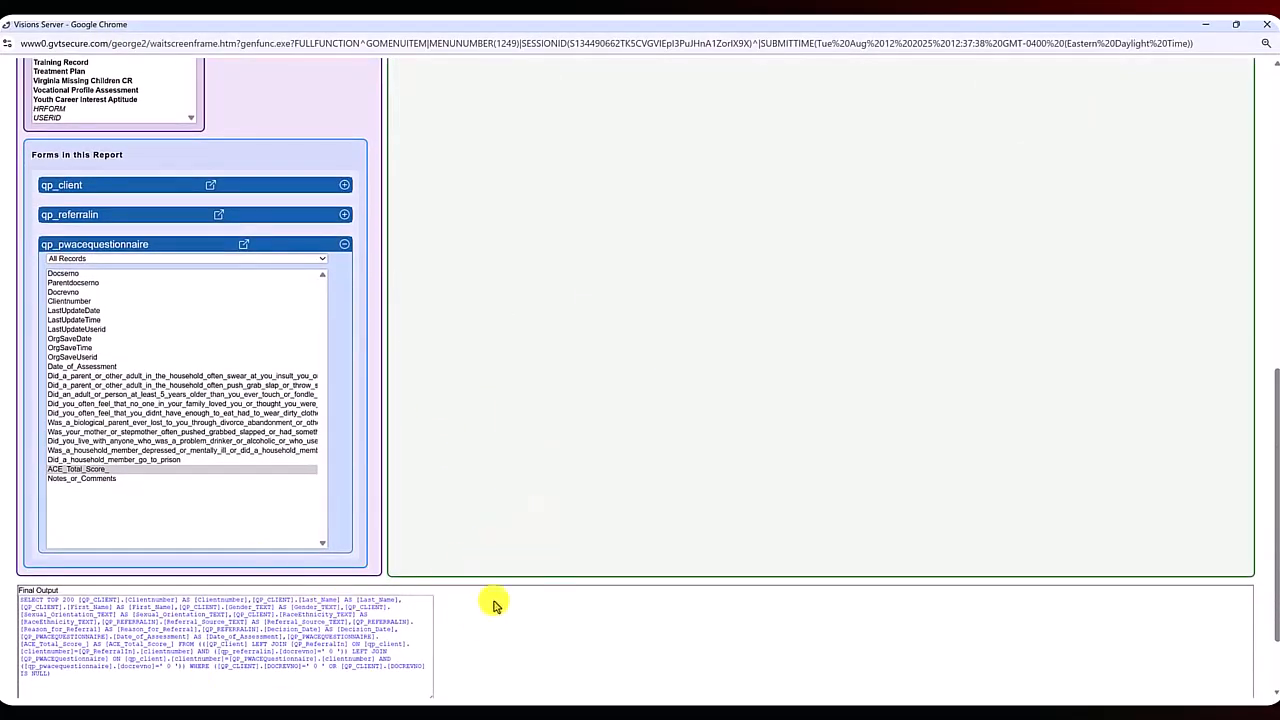
scroll(531, 608, down, 3)
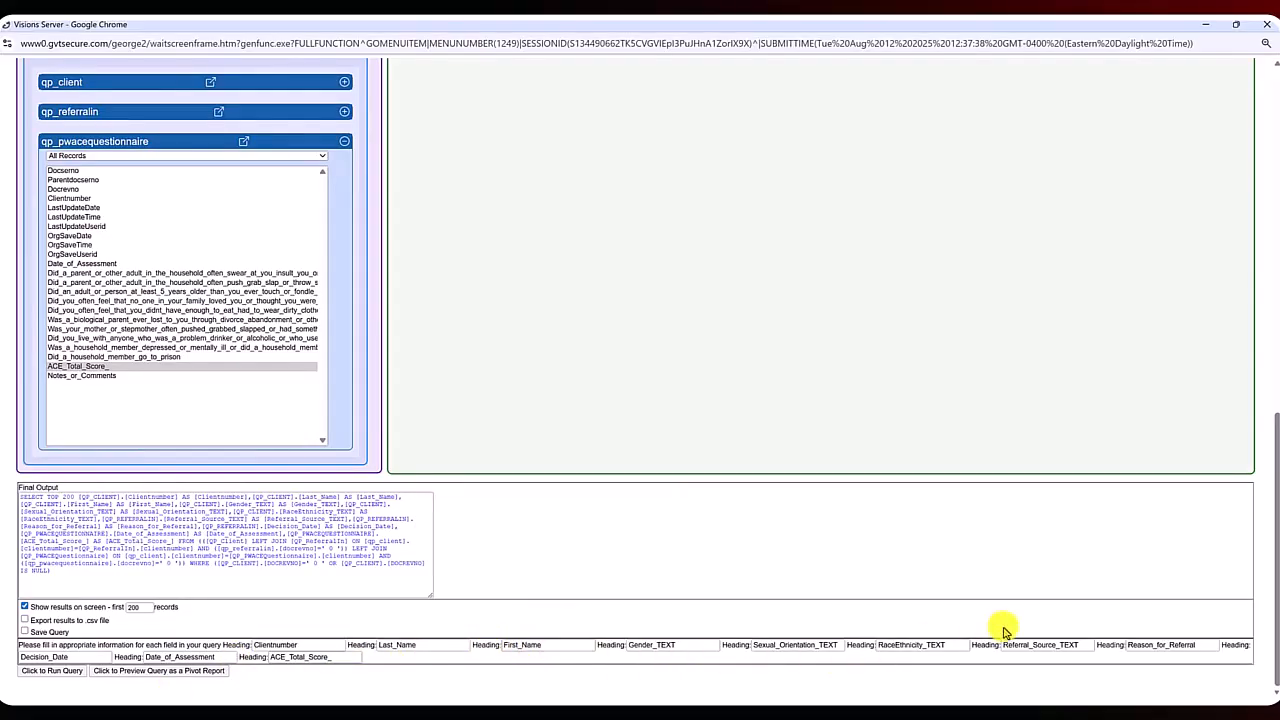
click(958, 646)
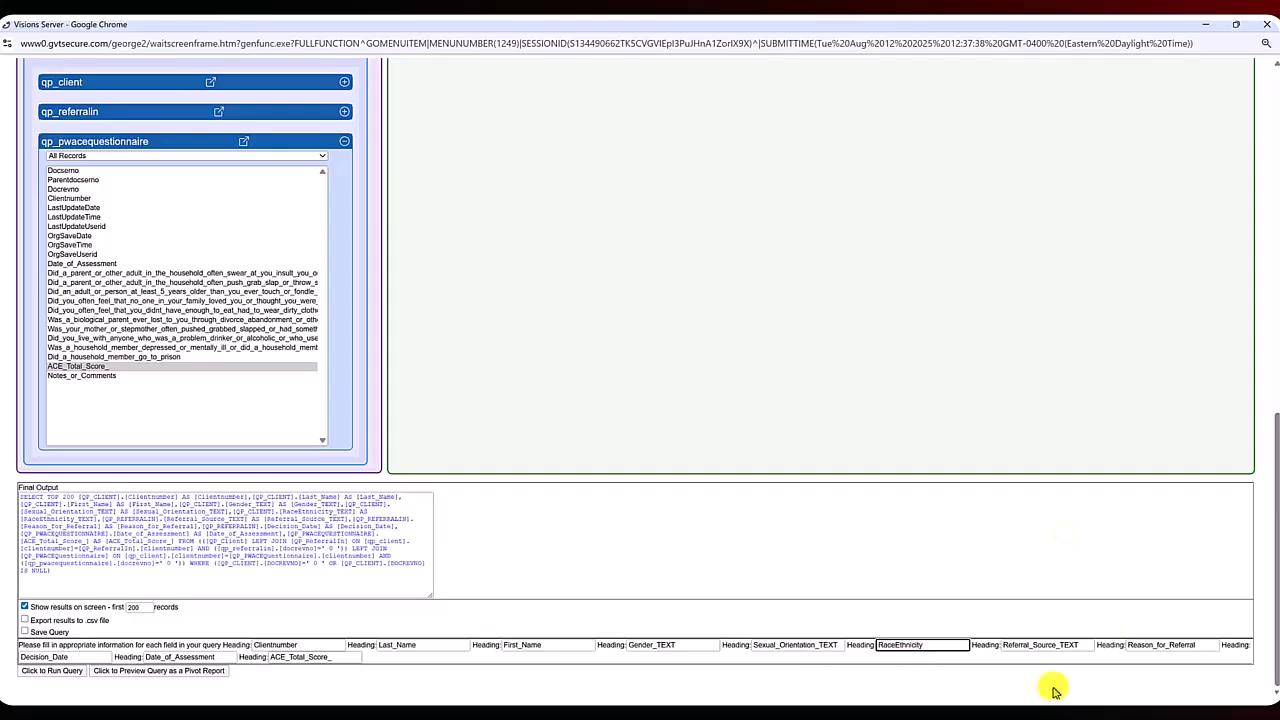
Change the referral source column heading to Referral_Source and apply it to the query.
click(1090, 646)
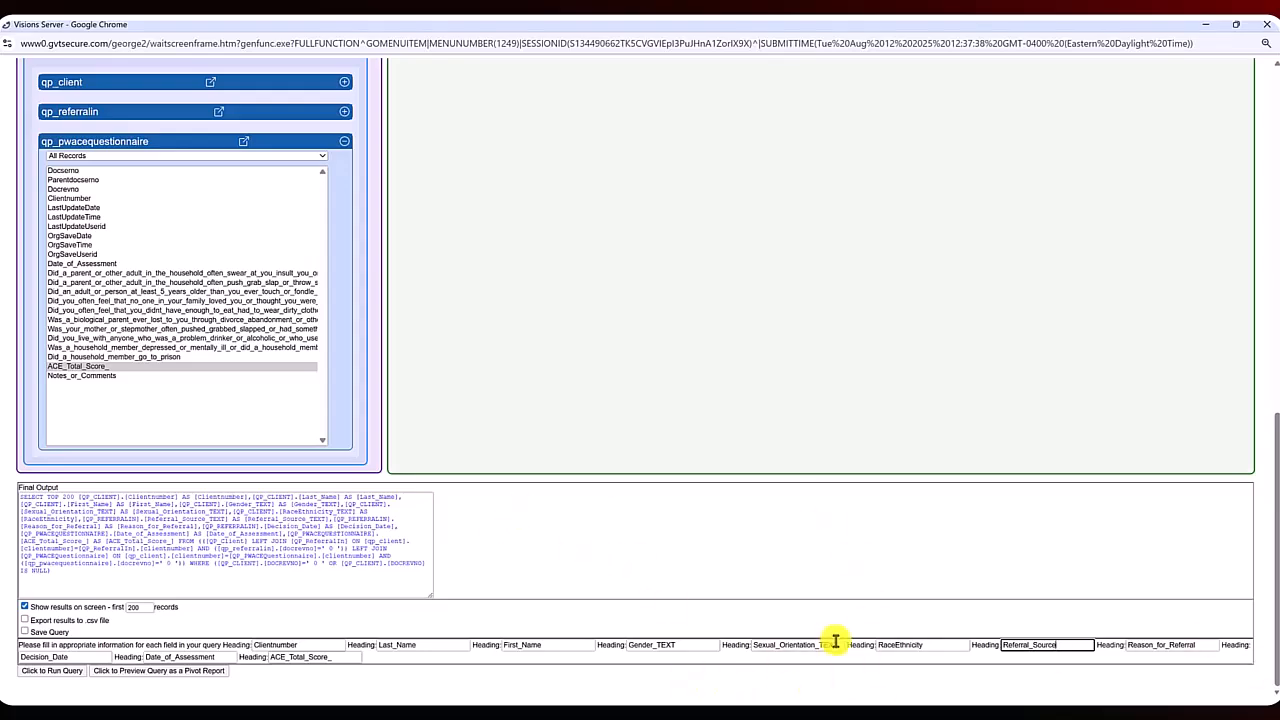
click(975, 655)
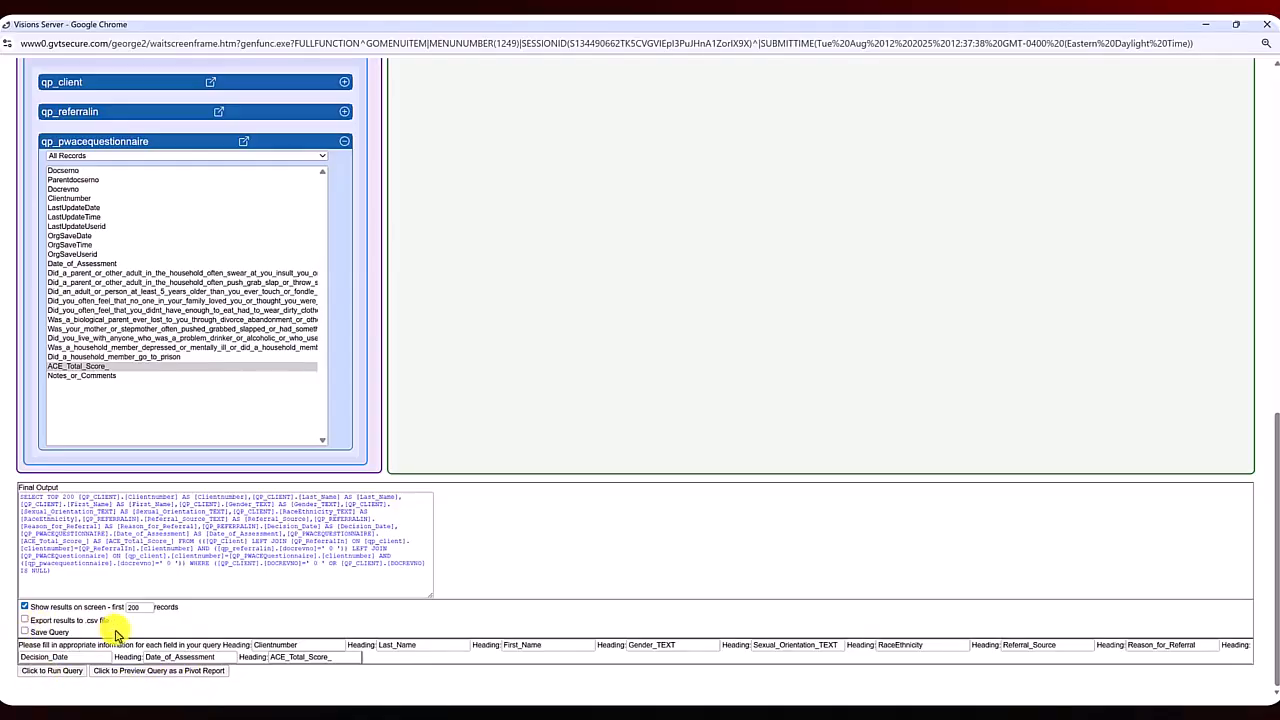
Look over the options for saving the query, leave saving turned off, and run the query.
click(25, 633)
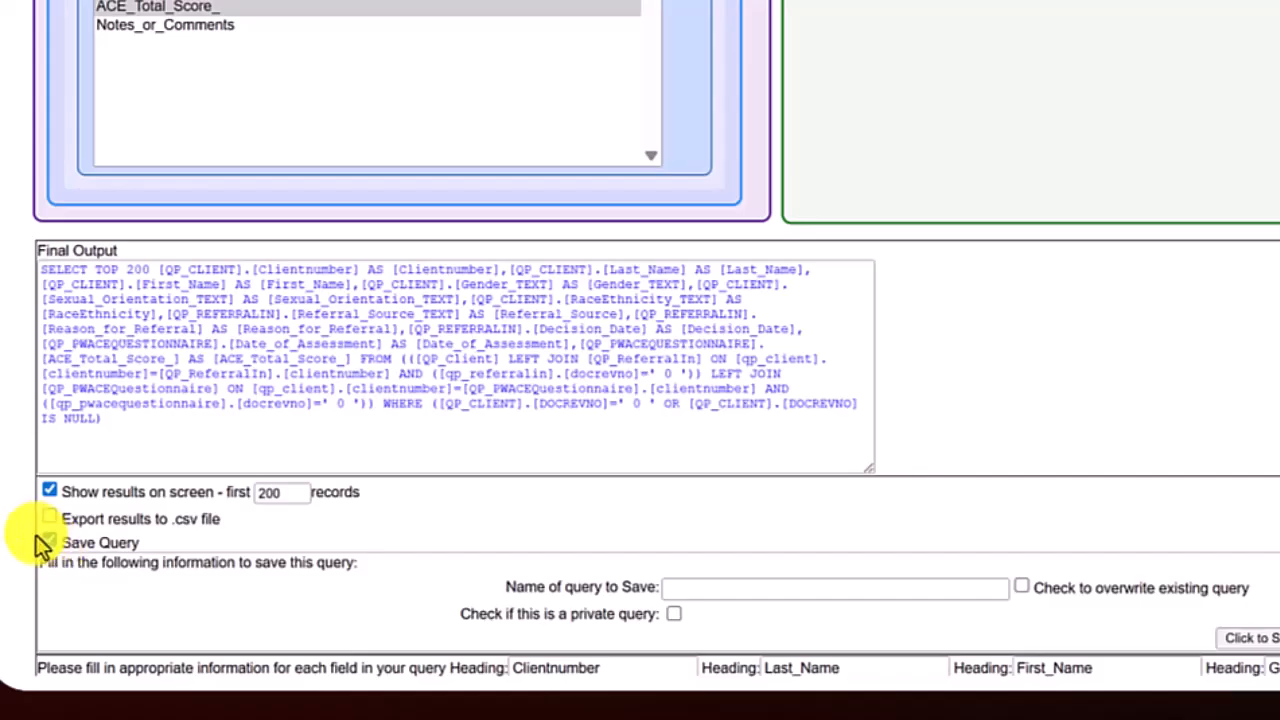
click(49, 542)
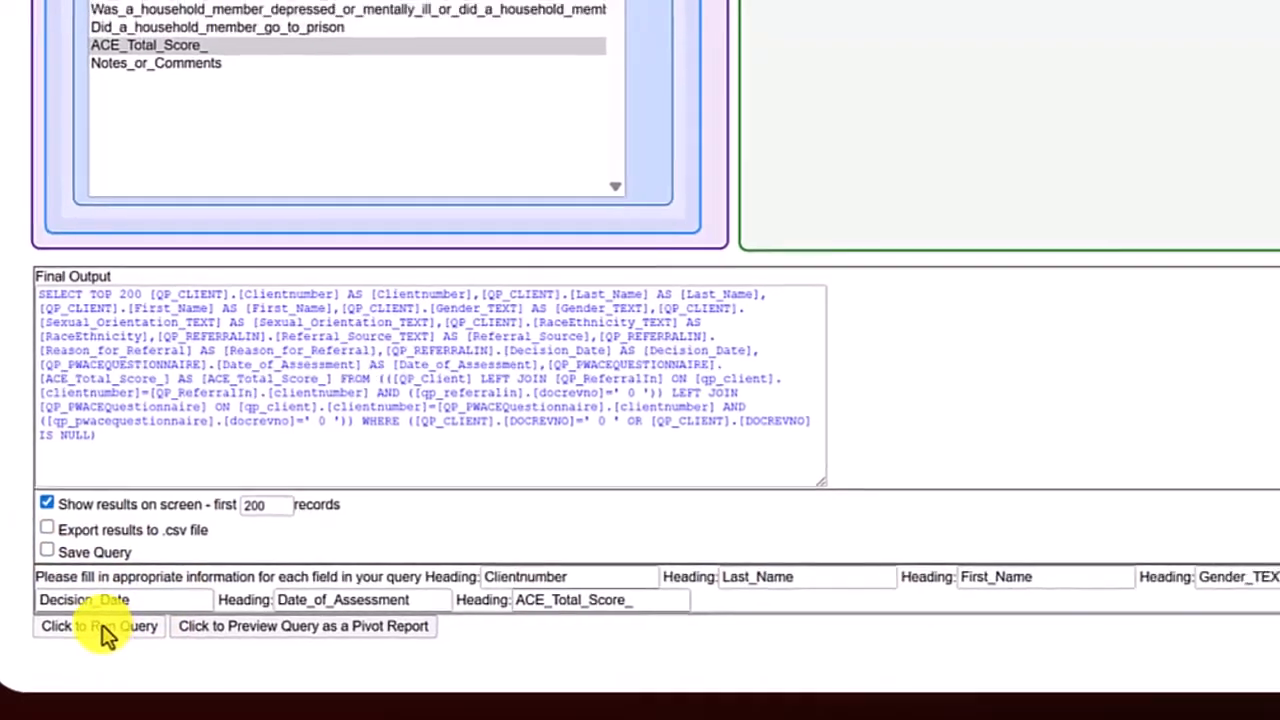
click(114, 624)
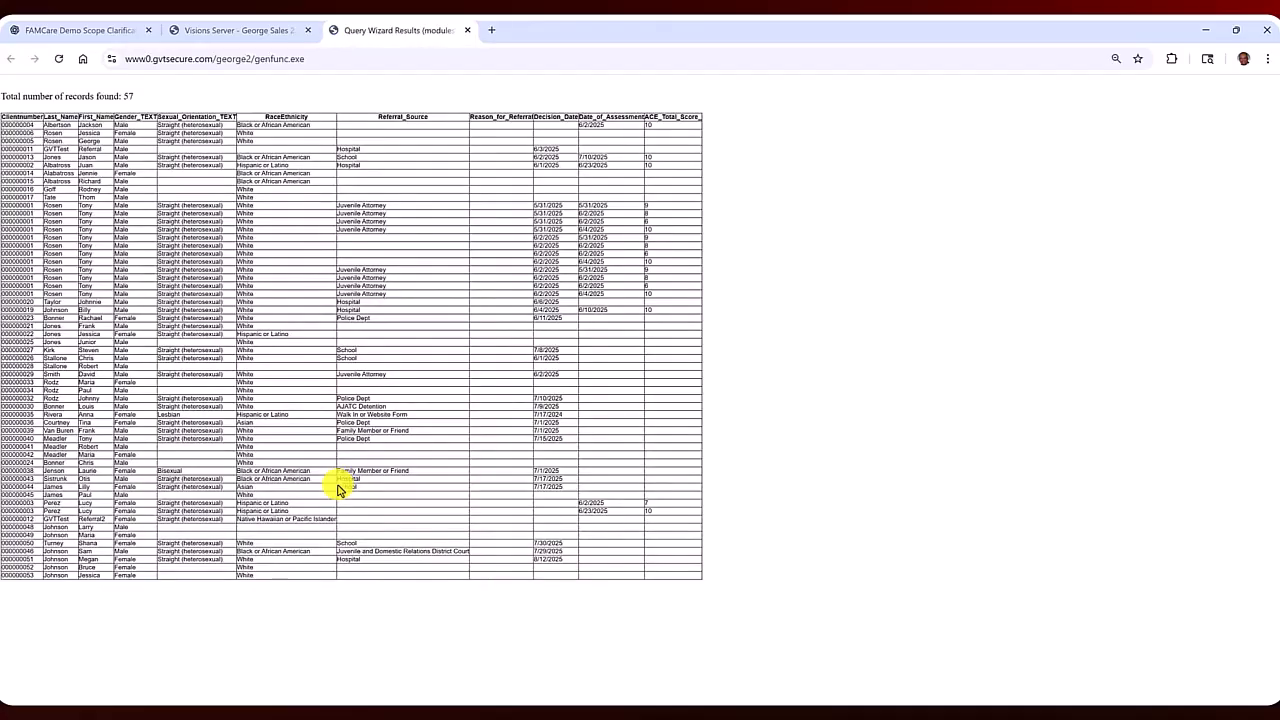
Return to the wizard, preview the query as a pivot report, and place RACEETHNICITY on the Y-axis.
mouse_move(655, 690)
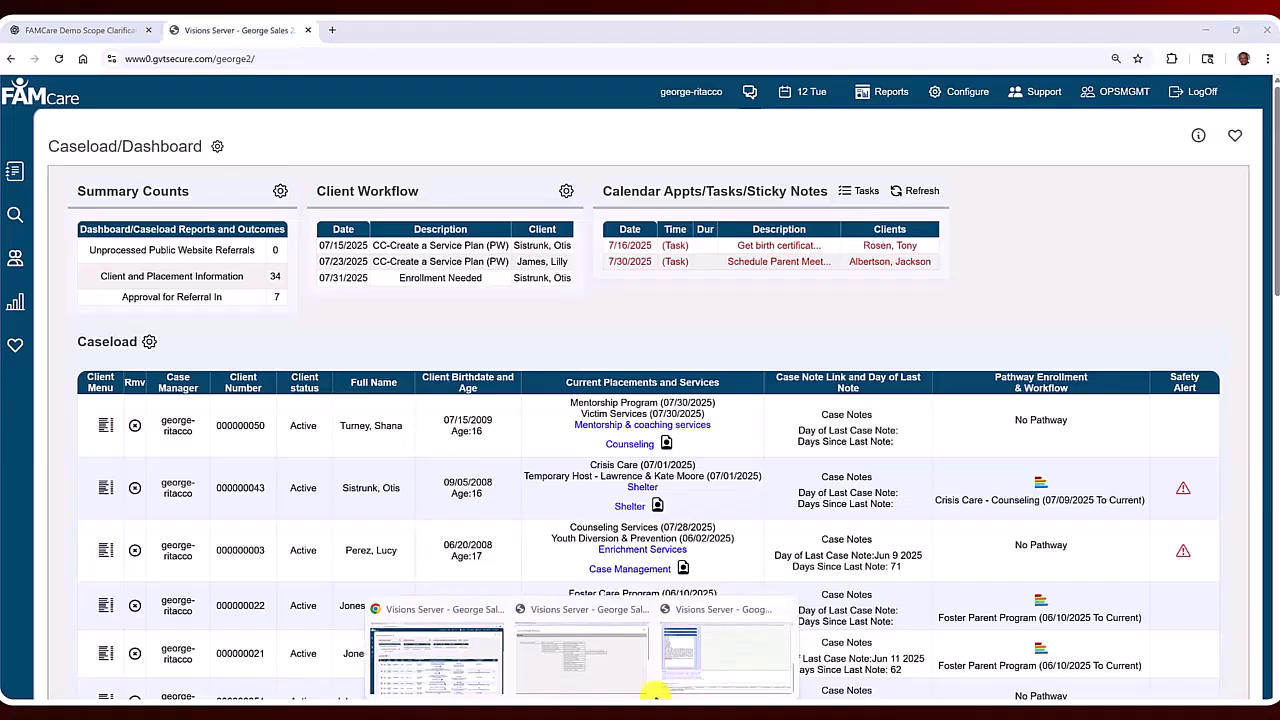
click(709, 643)
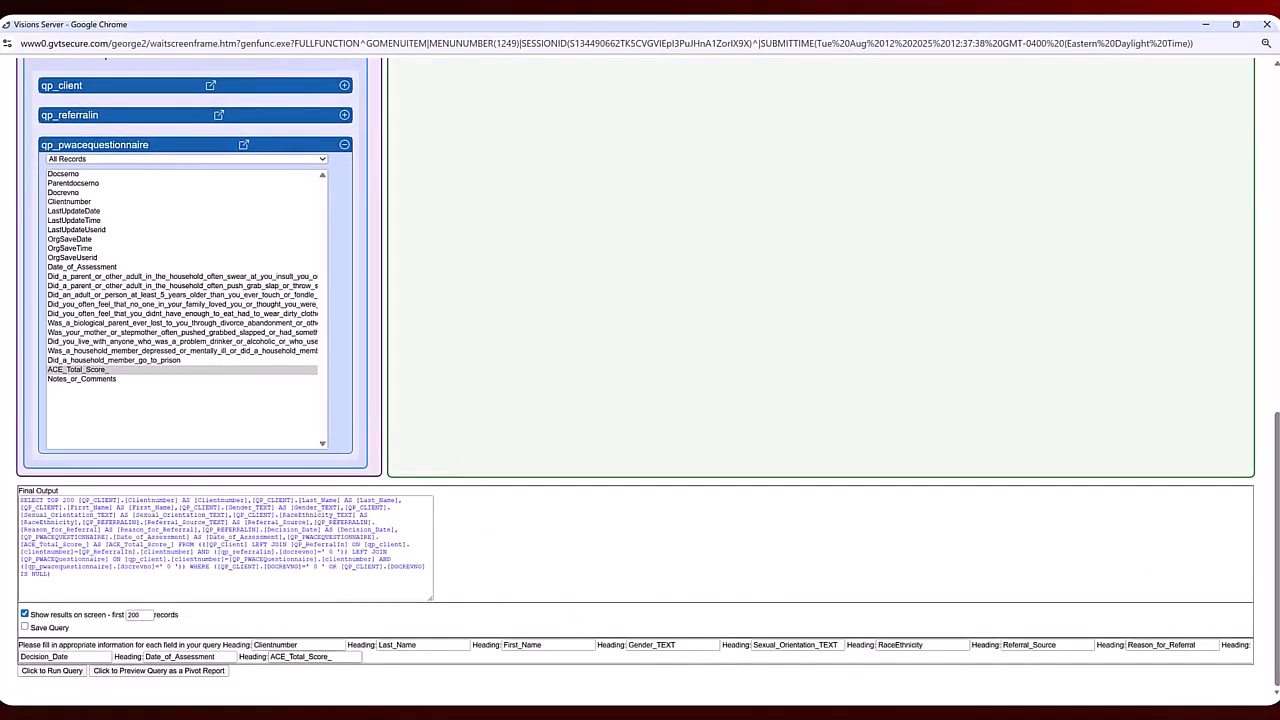
click(185, 672)
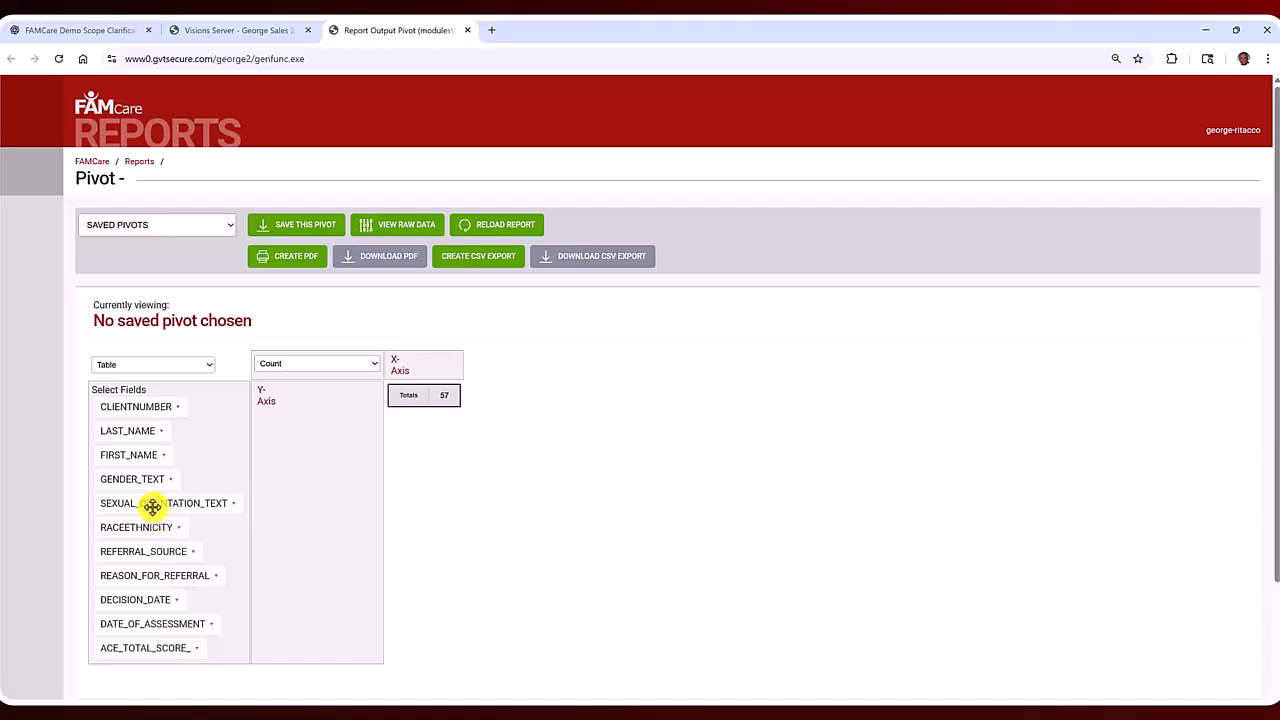
drag(131, 538, 302, 426)
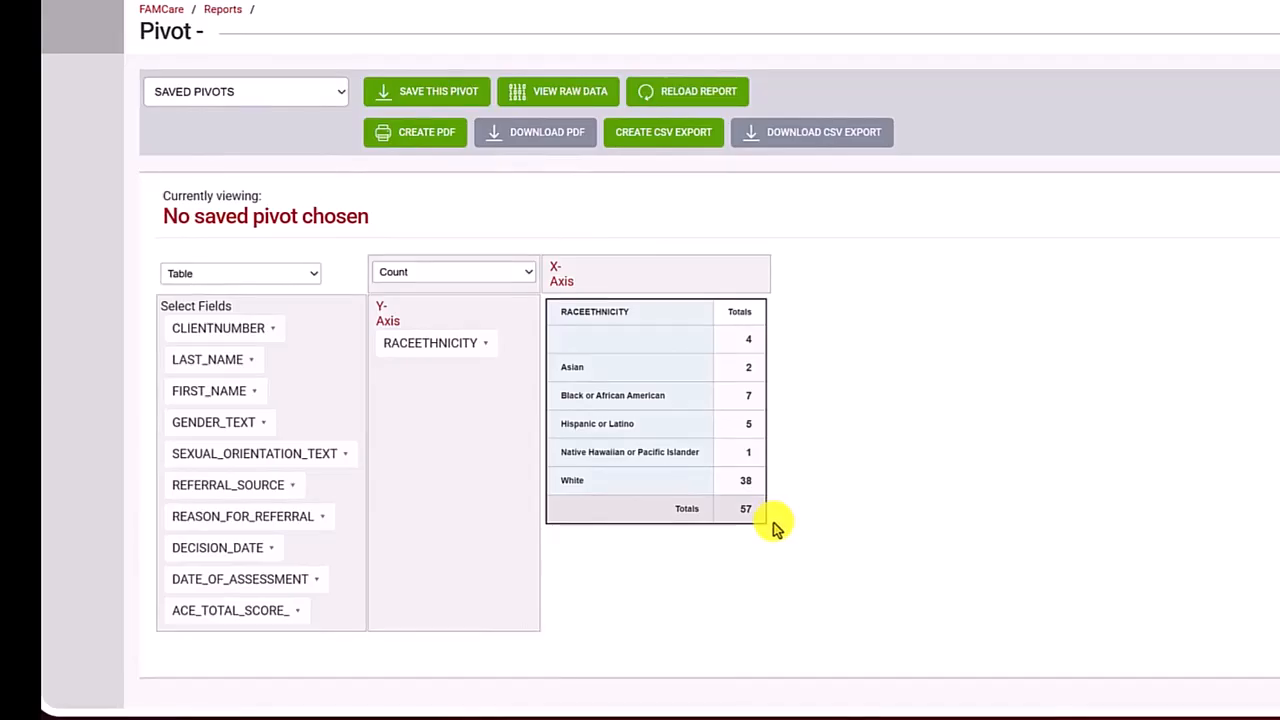
Filter RACEETHNICITY to blank values only and add CLIENTNUMBER to the Y-axis to identify those clients.
click(486, 344)
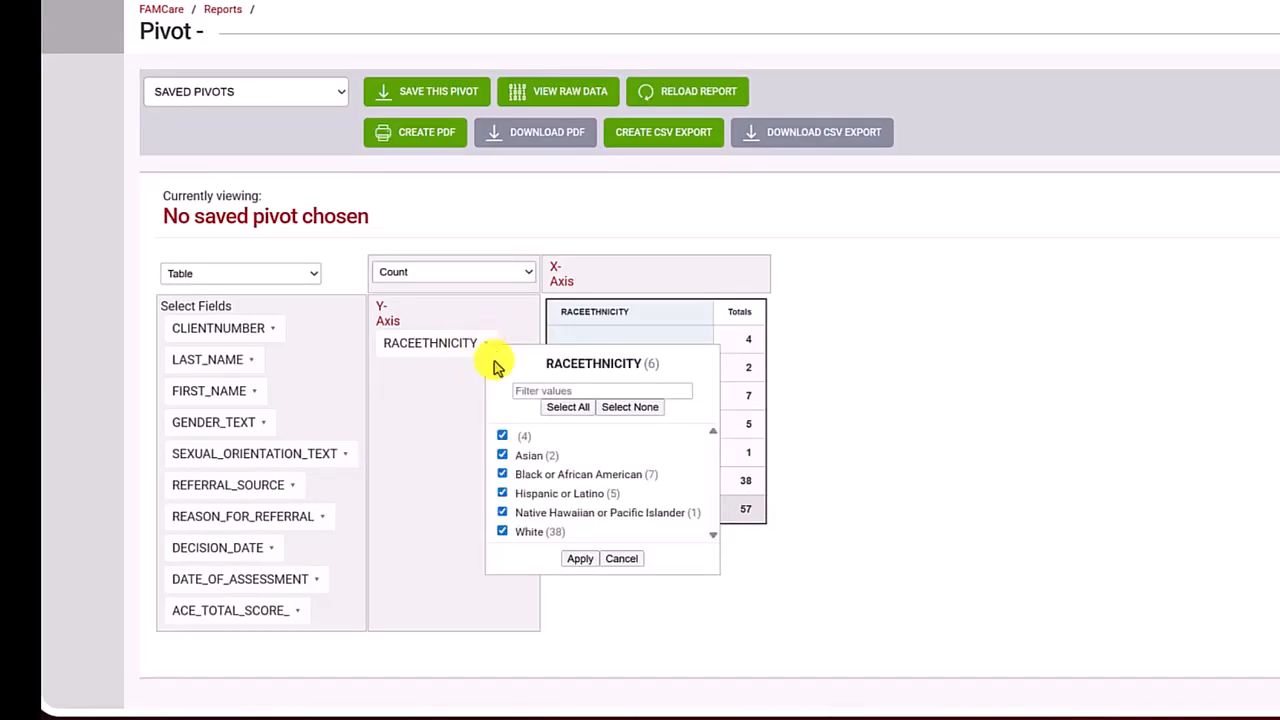
click(503, 438)
click(622, 407)
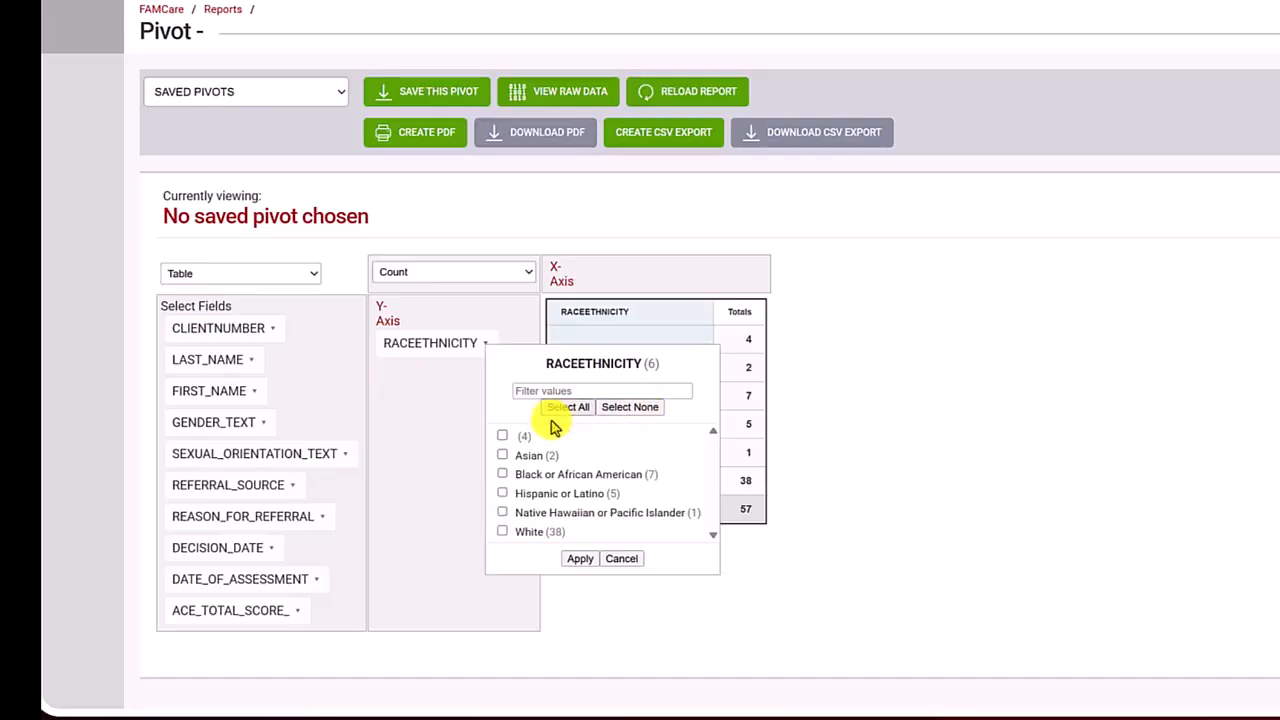
click(503, 436)
click(580, 558)
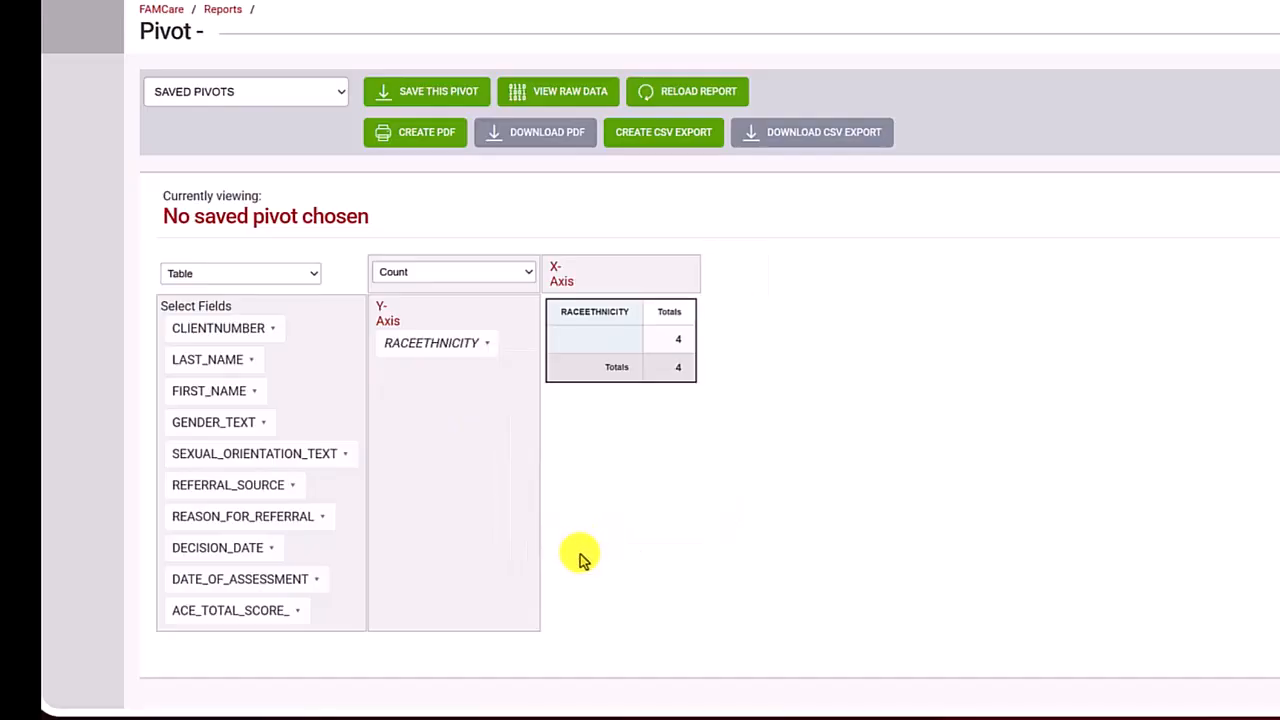
drag(206, 329, 425, 372)
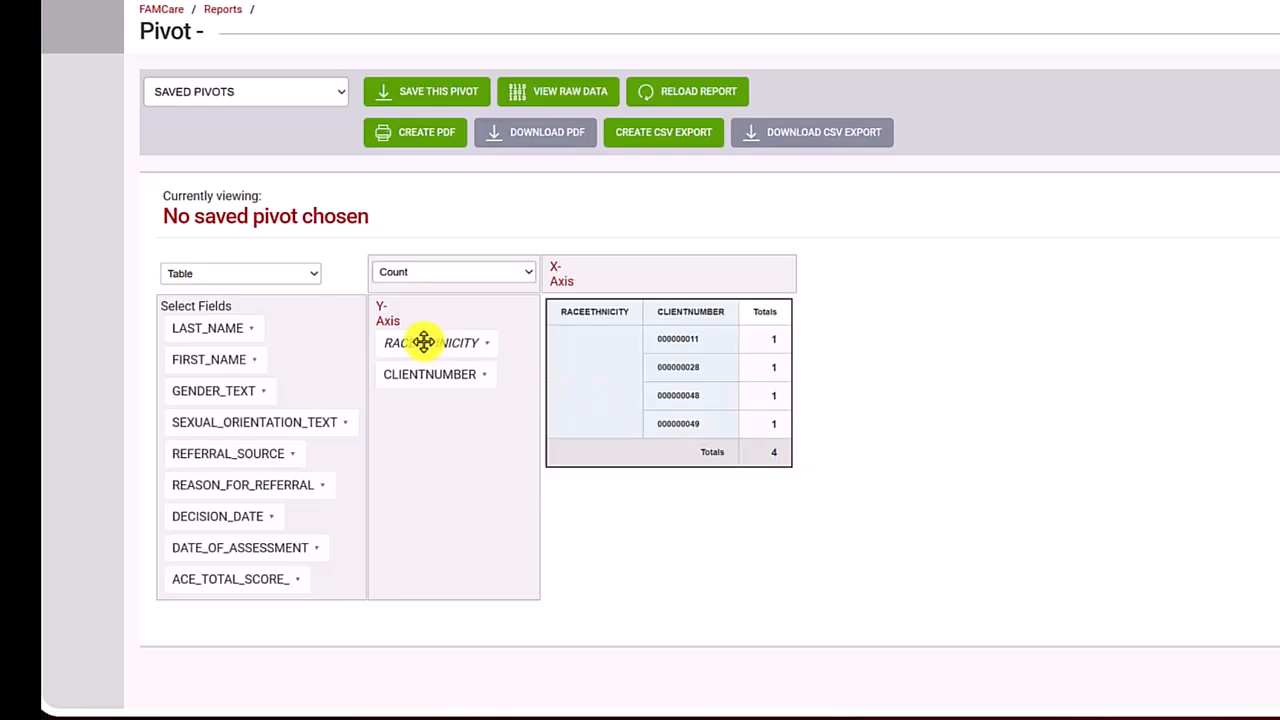
Filter RACEETHNICITY to every value except the blank one and remove CLIENTNUMBER from the Y-axis.
click(486, 347)
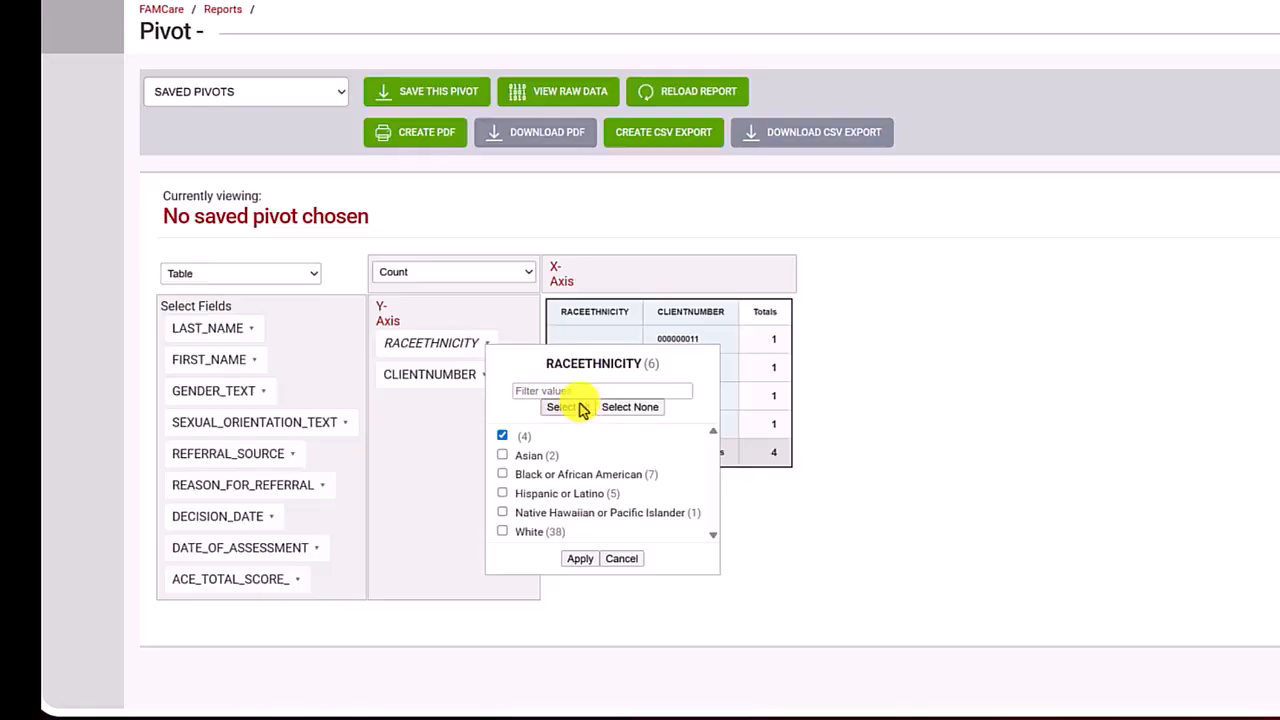
click(502, 437)
click(580, 558)
drag(434, 378, 212, 328)
Display the RACEETHNICITY counts as a Bar Chart and look over its bars.
click(312, 276)
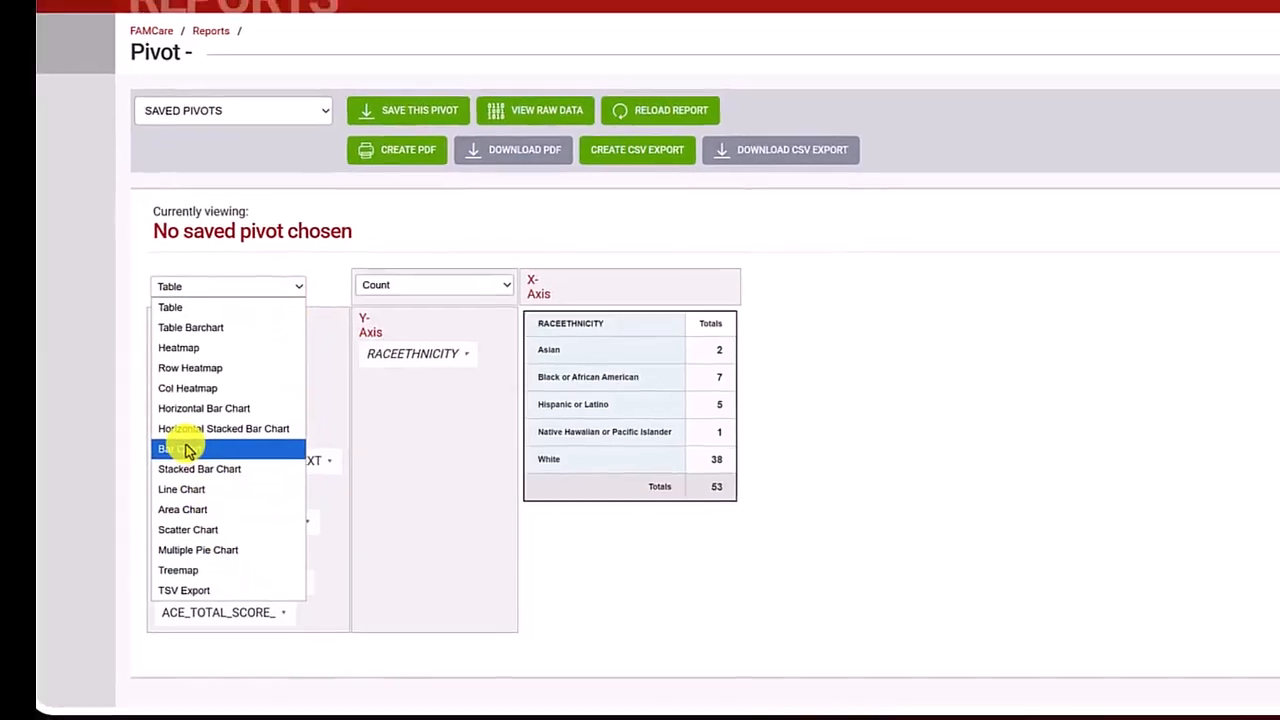
click(185, 450)
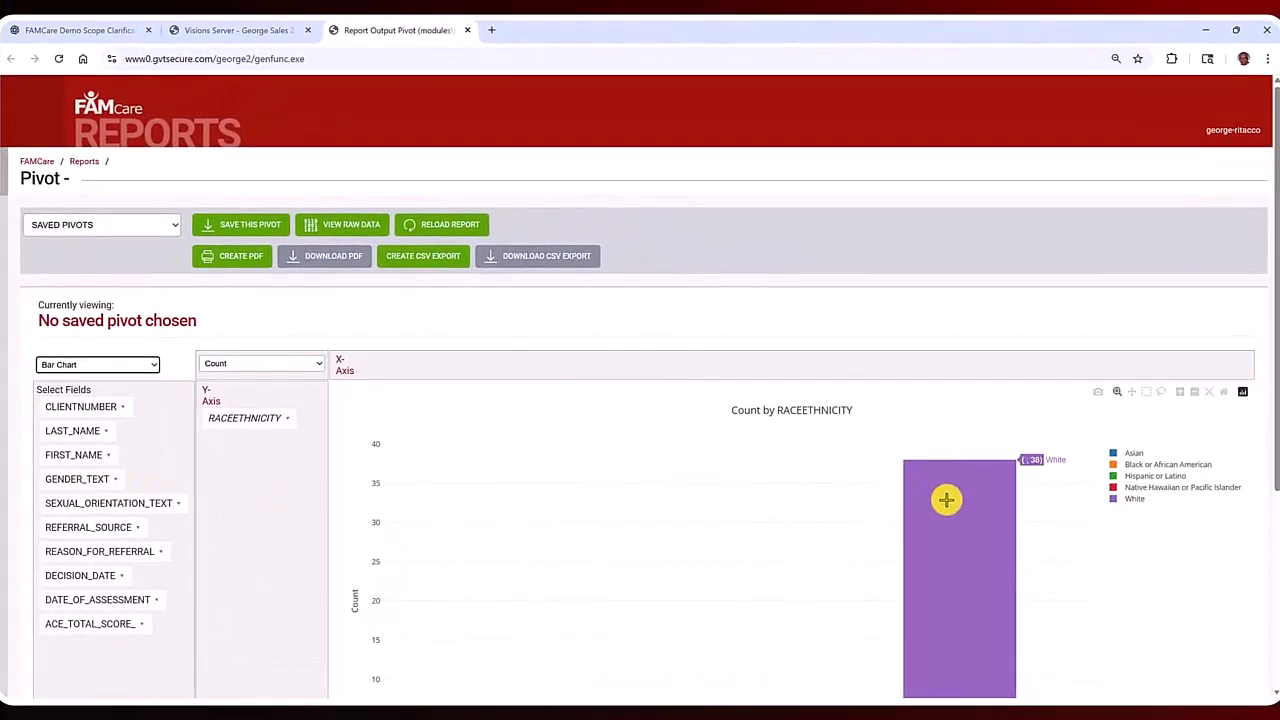
scroll(951, 491, down, 5)
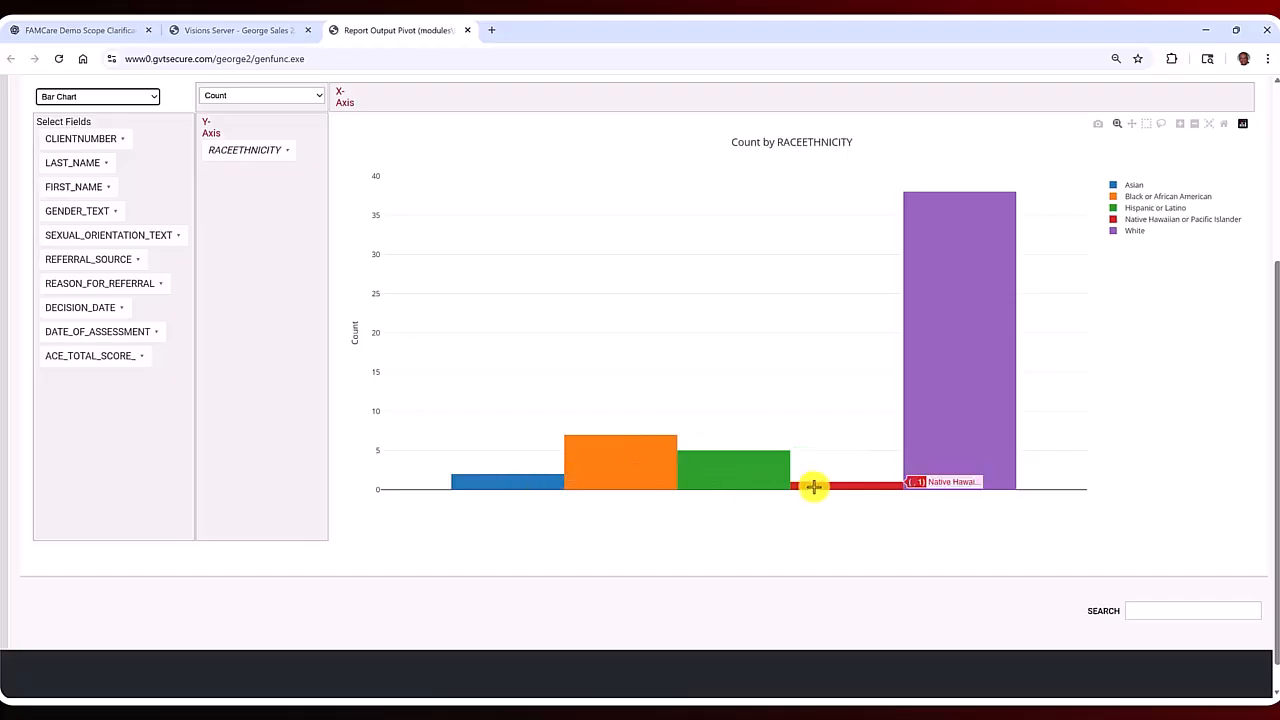
scroll(257, 429, up, 3)
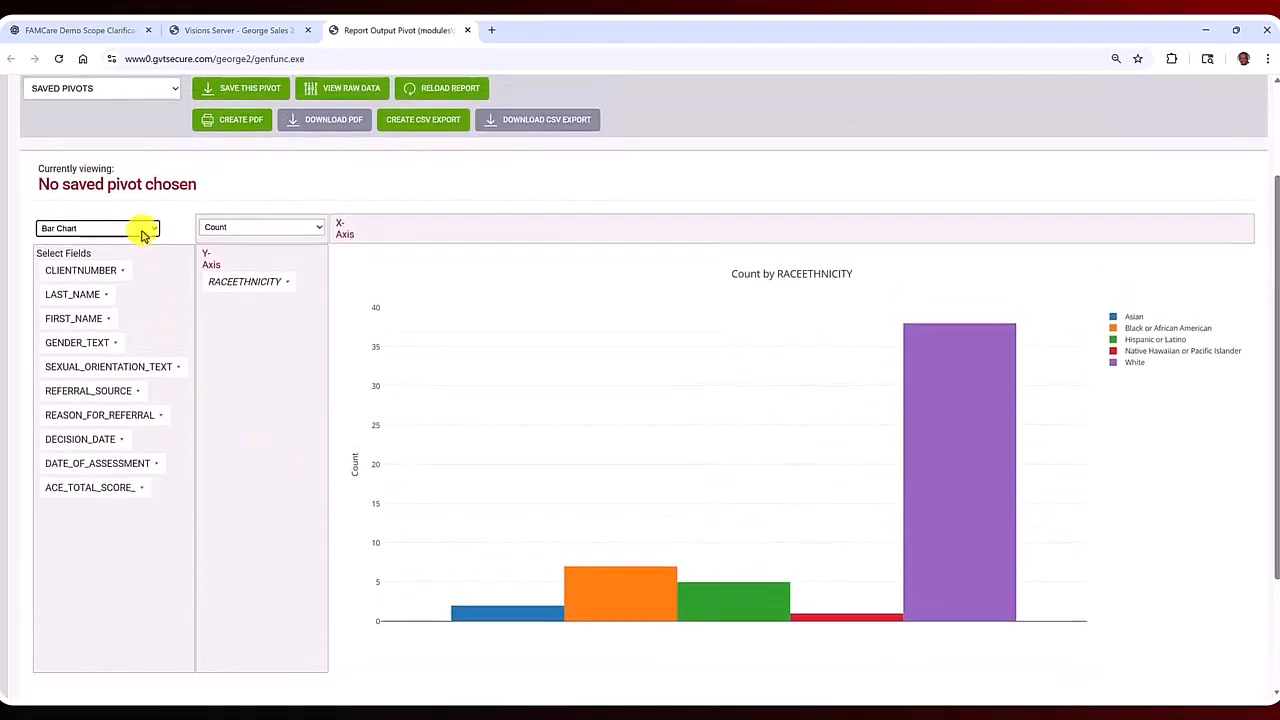
Change the visualization to Multiple Pie Chart and split it by GENDER_TEXT on the X-axis.
click(140, 232)
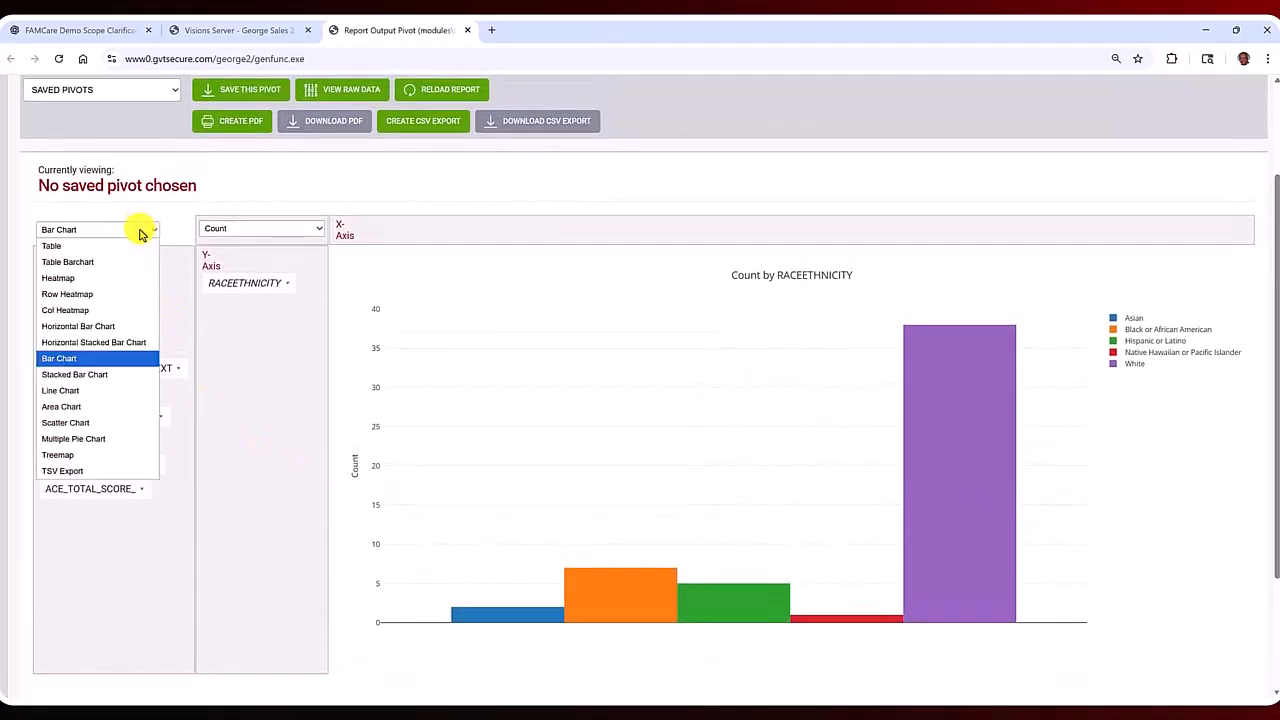
click(88, 438)
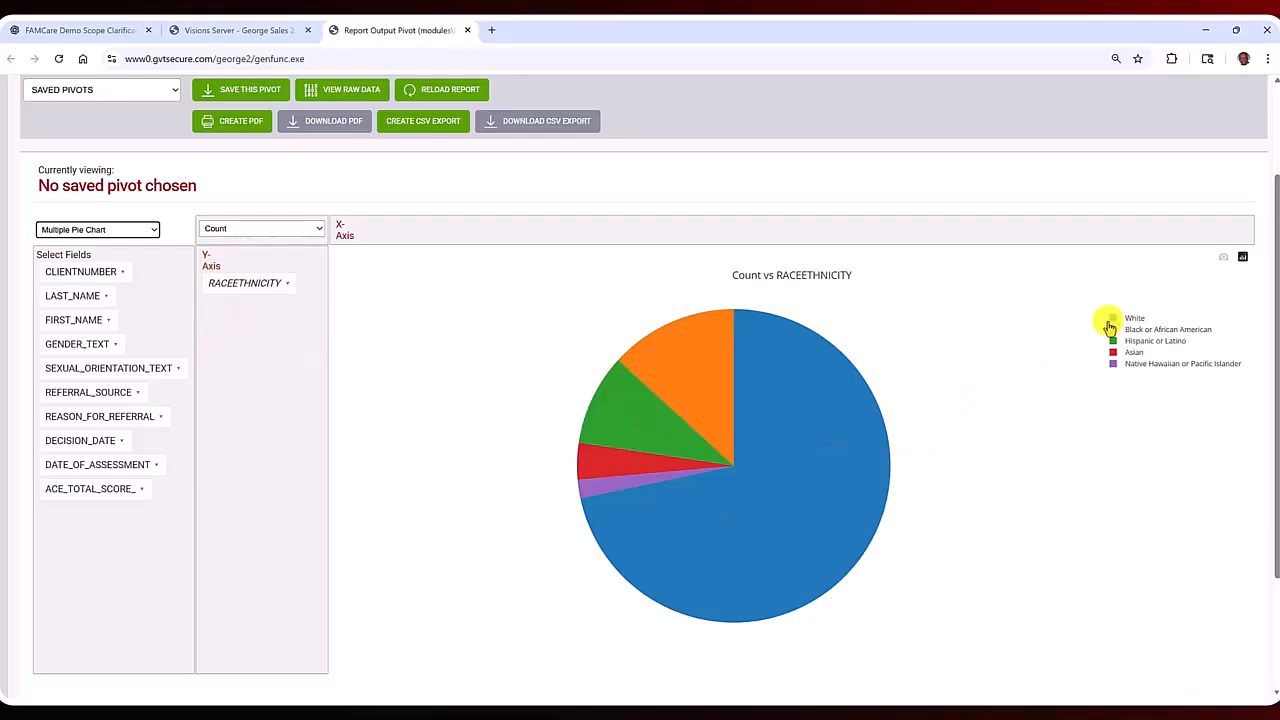
drag(80, 344, 430, 246)
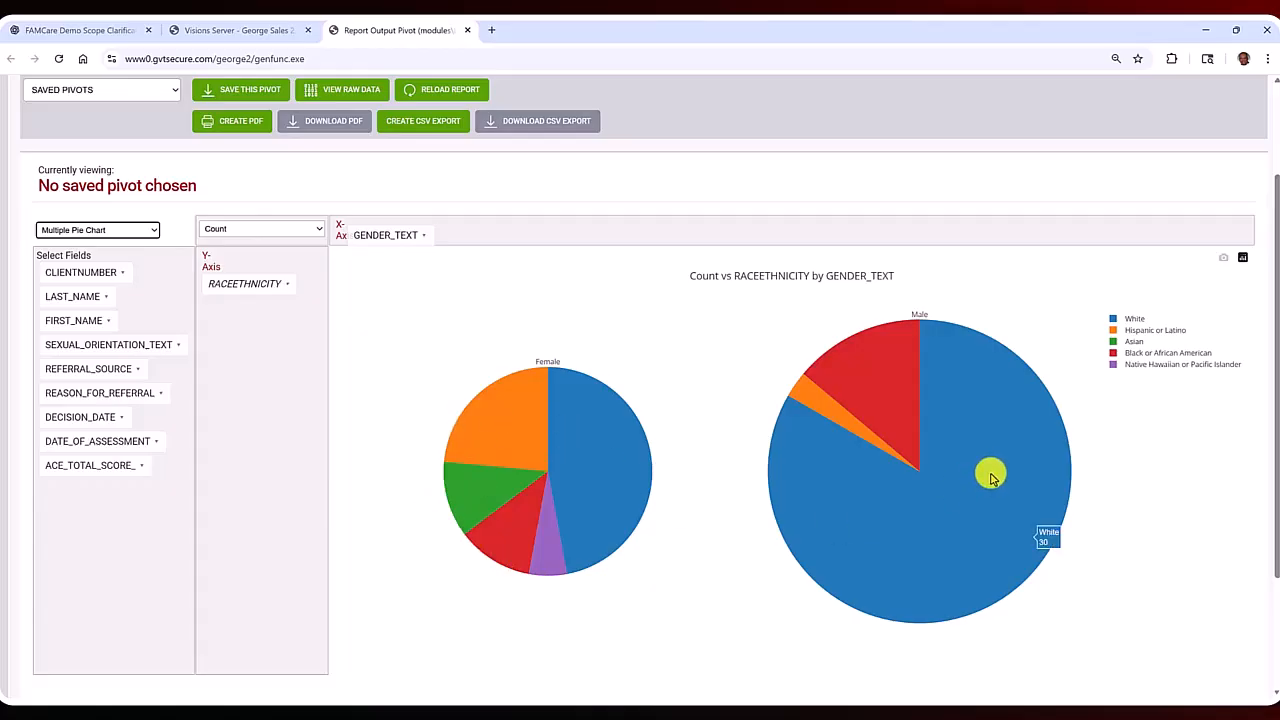
Swap the axes to put RACEETHNICITY on X and GENDER_TEXT on Y, and display the pivot as a Table.
drag(246, 285, 470, 238)
drag(366, 236, 251, 294)
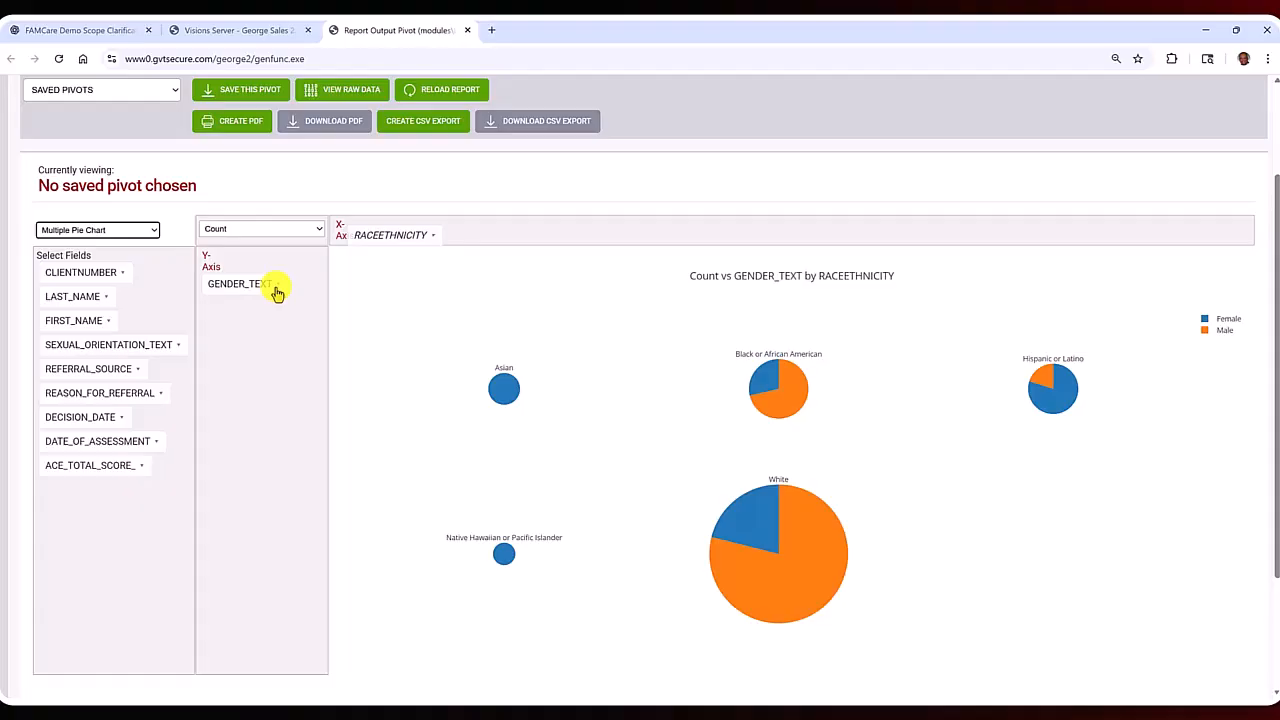
click(145, 230)
click(84, 247)
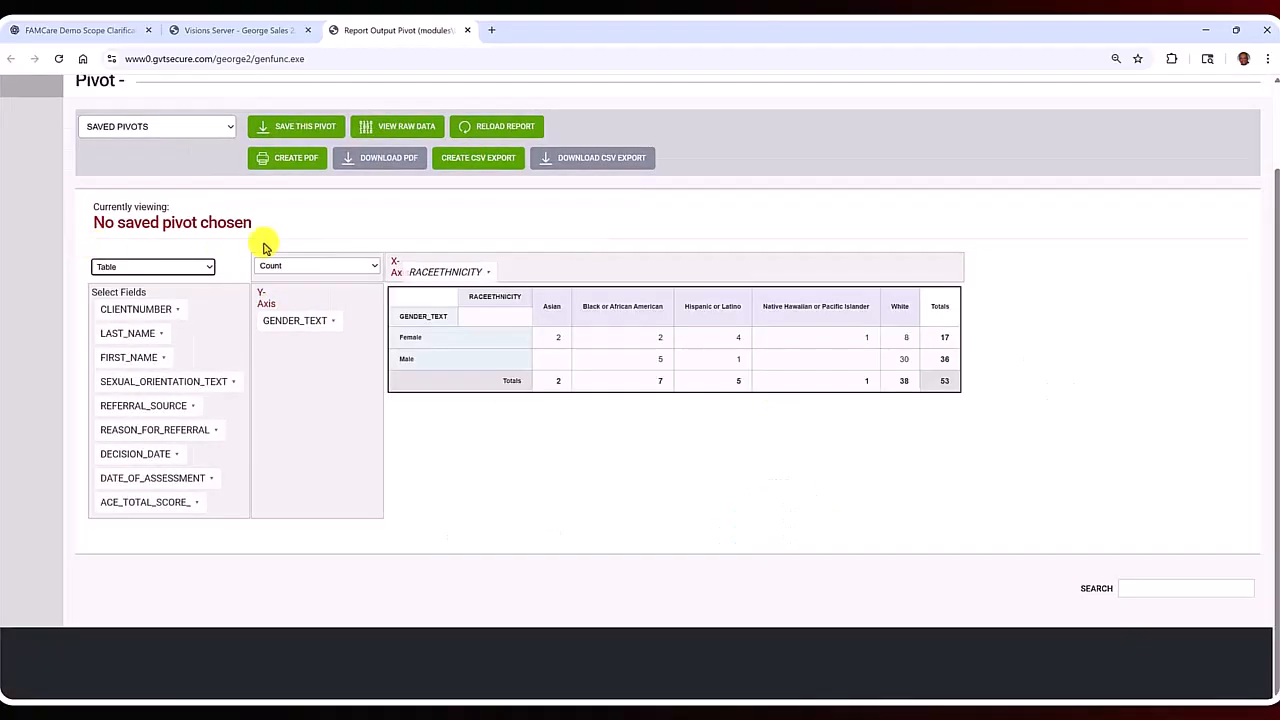
Reselect all RACEETHNICITY values and remove the field from the X-axis, leaving only GENDER_TEXT in the pivot.
click(488, 273)
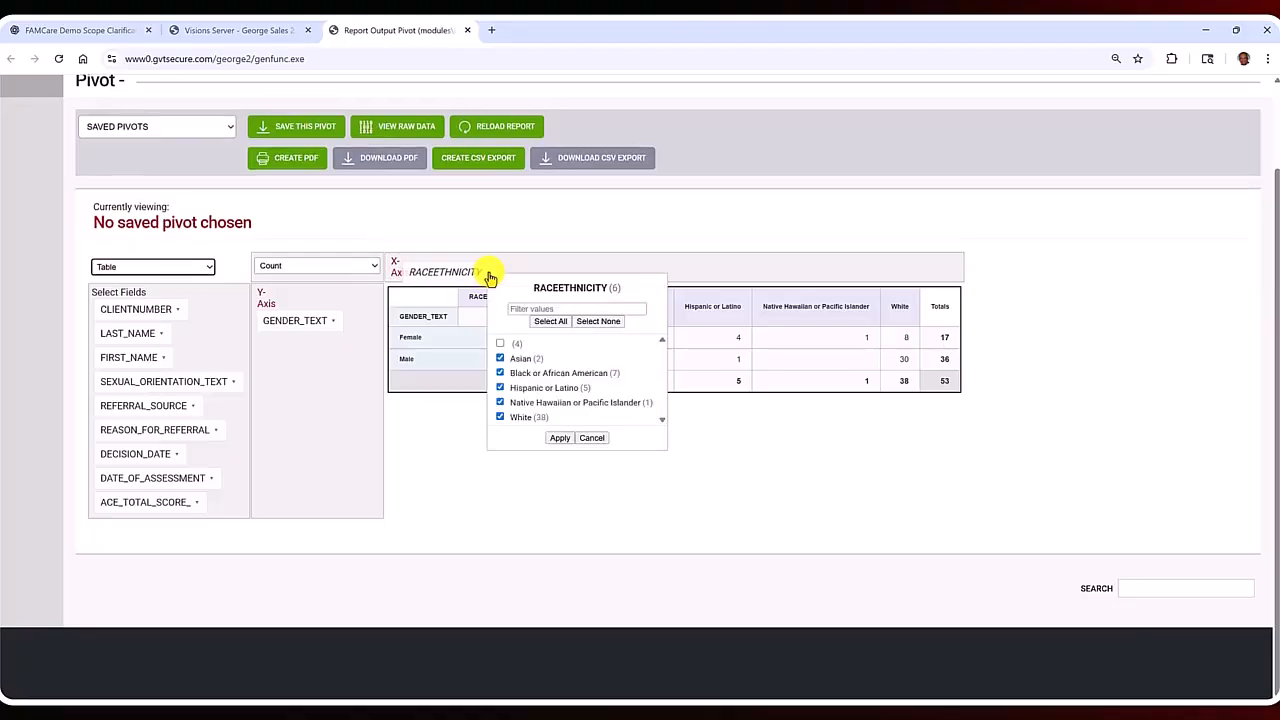
click(550, 321)
click(558, 437)
drag(470, 271, 148, 314)
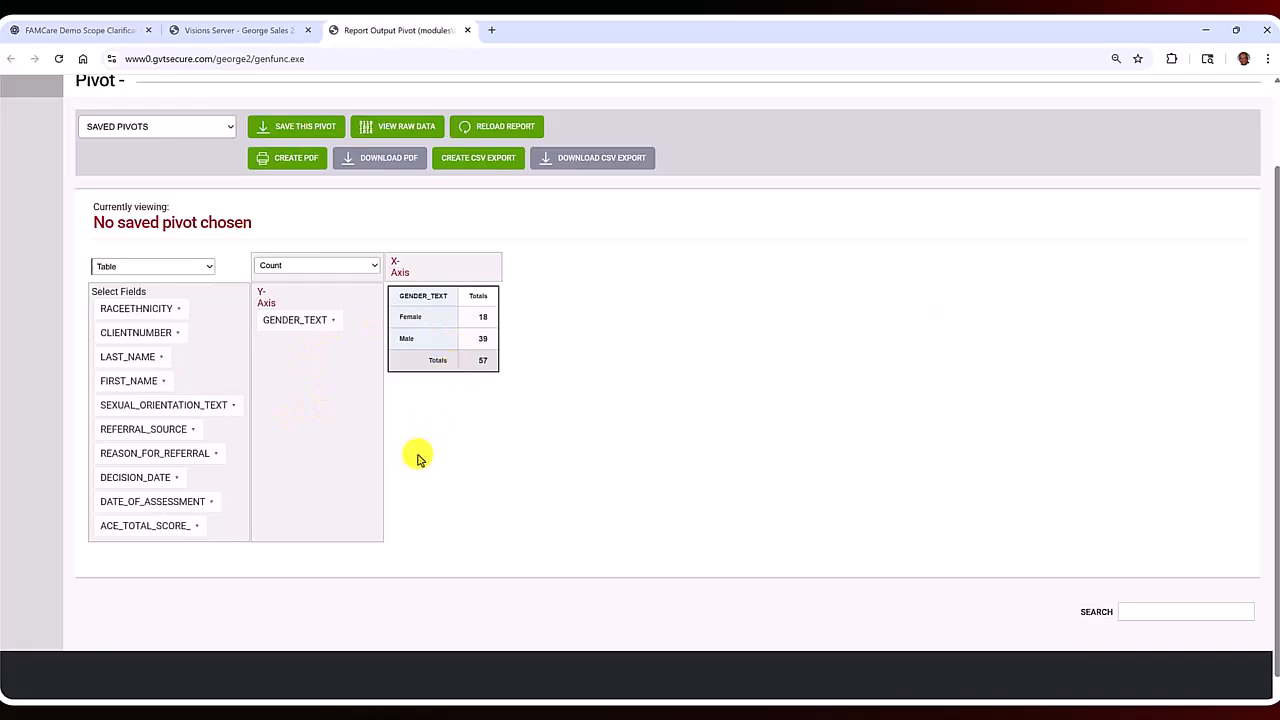
Set the gender table's calculation to Count as Fraction of Columns.
click(366, 266)
scroll(337, 497, down, 1)
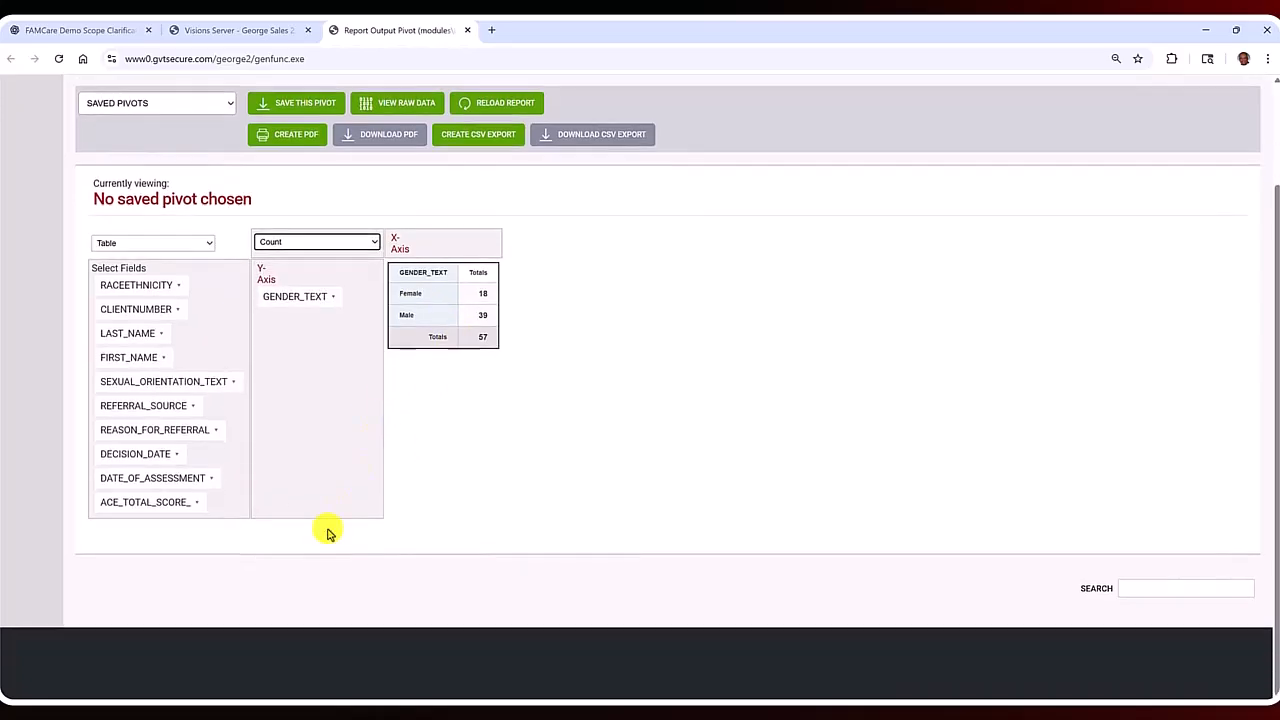
click(378, 246)
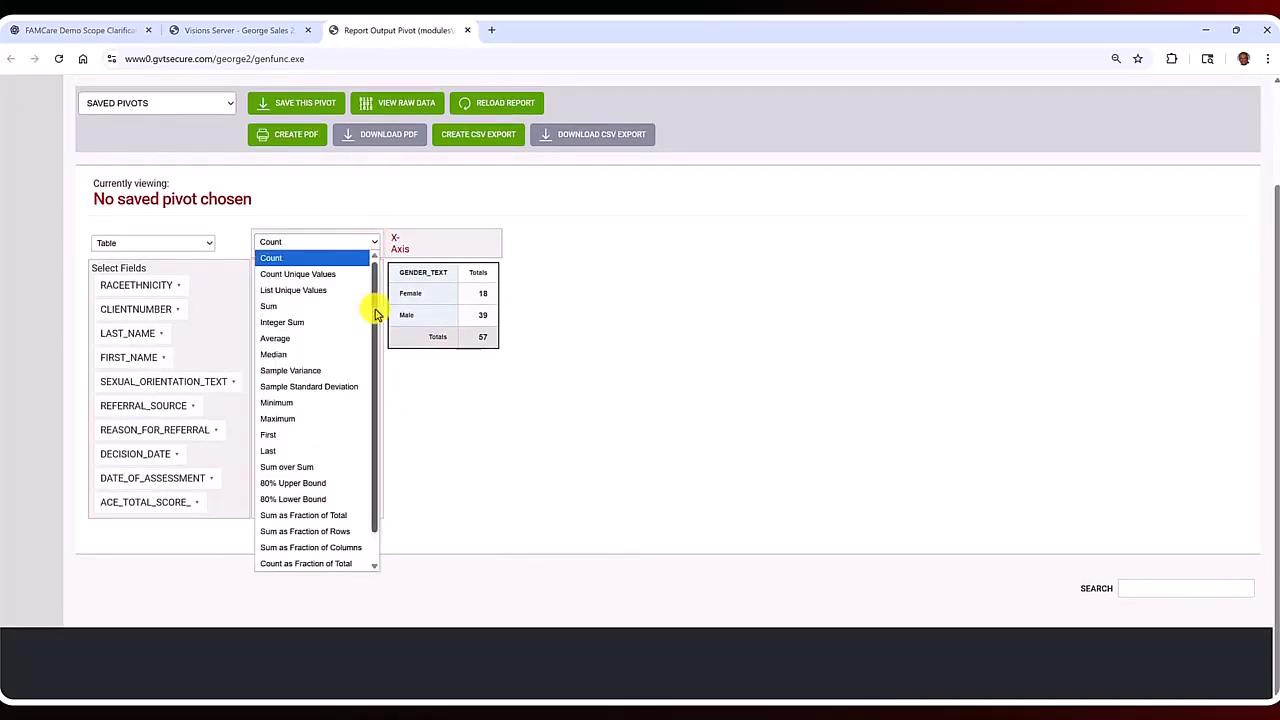
scroll(340, 450, down, 1)
click(320, 564)
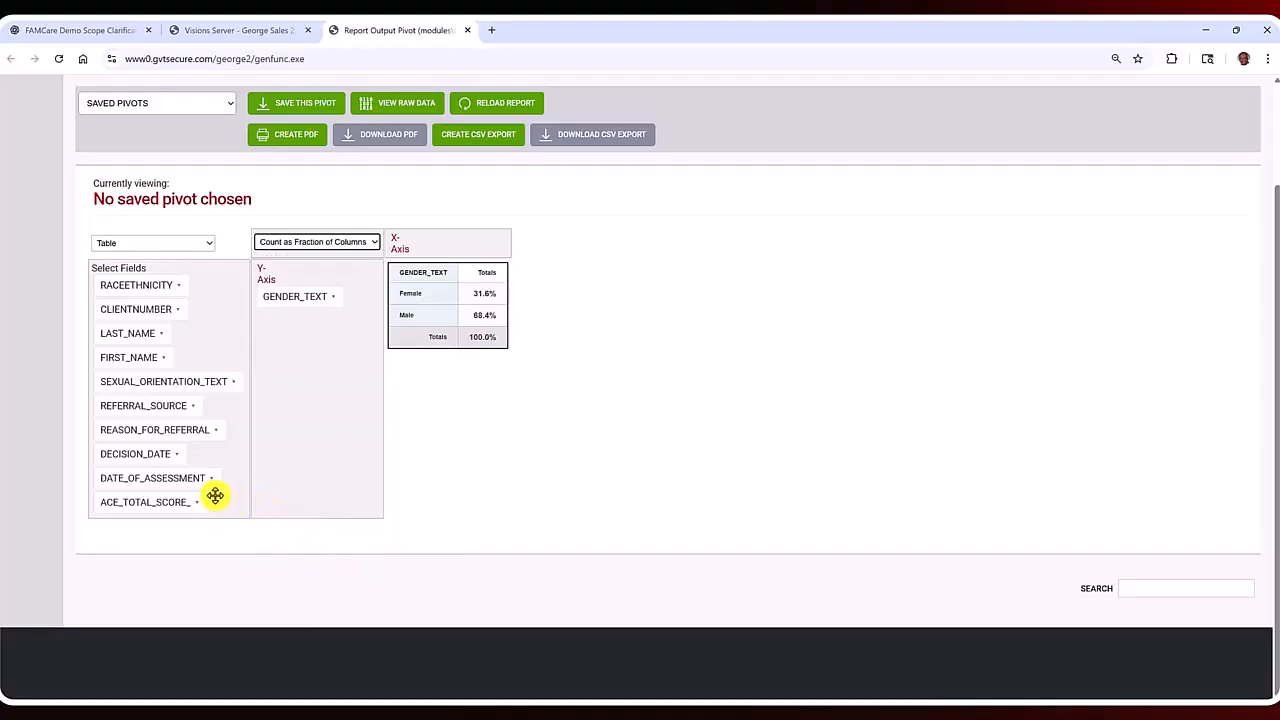
Go back to the caseload dashboard, open the Reports and Outcomes List, and enlarge its window.
click(268, 32)
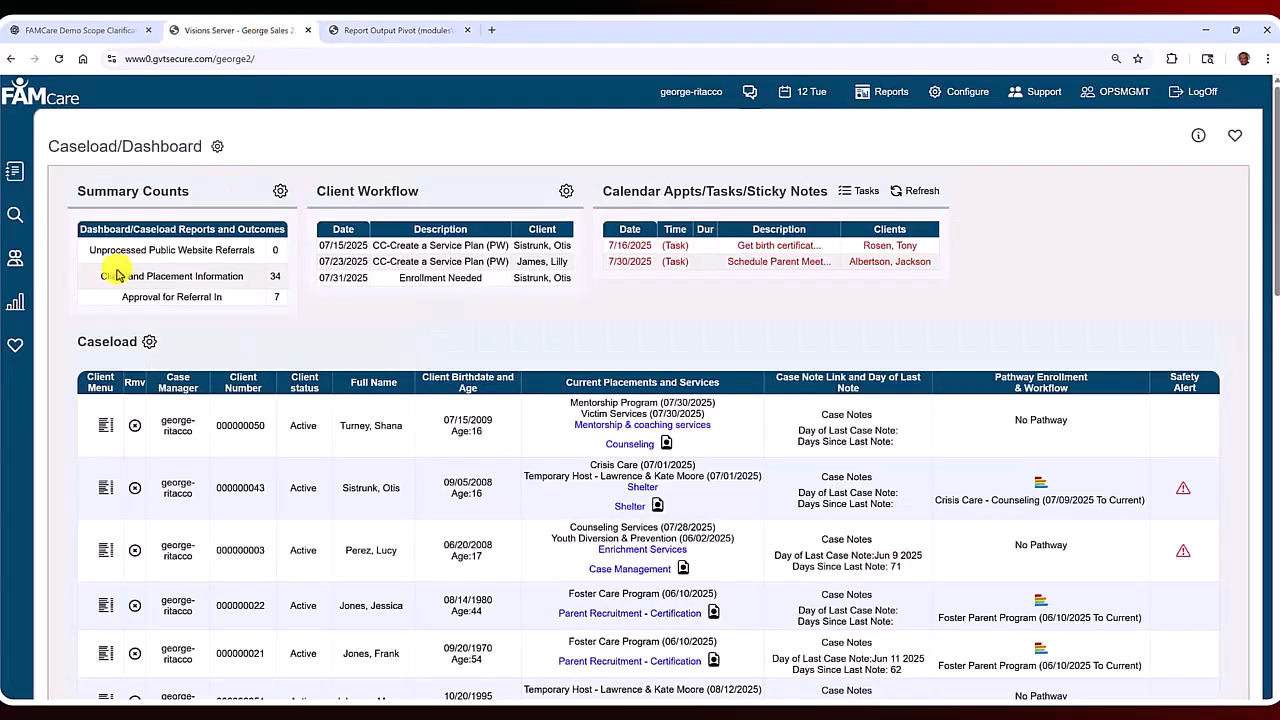
mouse_move(26, 309)
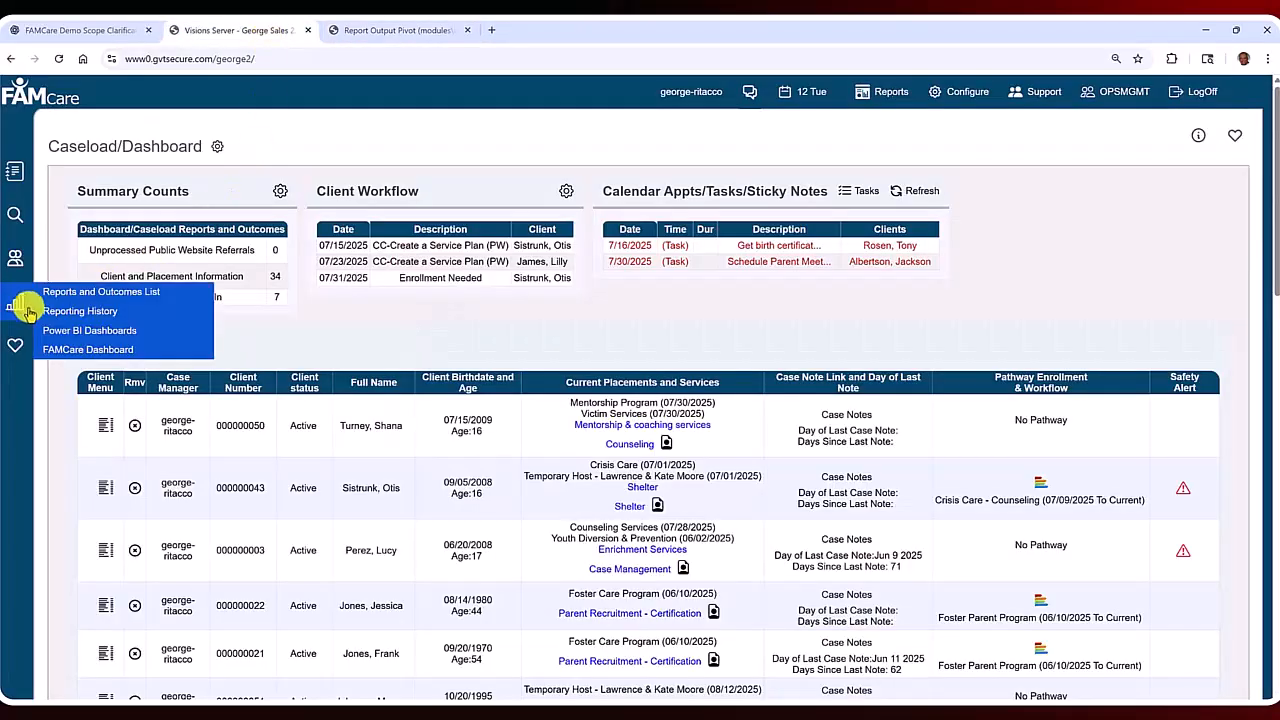
click(148, 293)
drag(274, 337, 1007, 672)
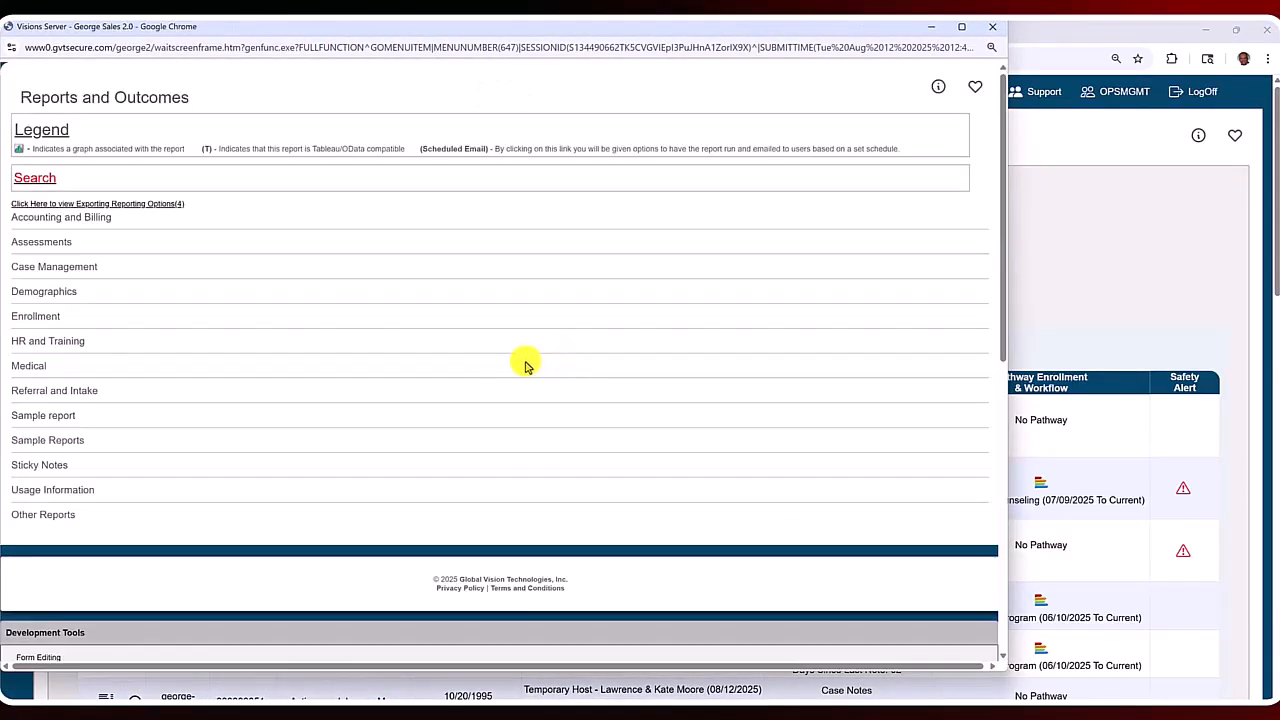
Expand the Case Management, Demographics, Enrollment, Referral and Intake, and Sample Reports categories to view their reports.
click(50, 268)
click(42, 326)
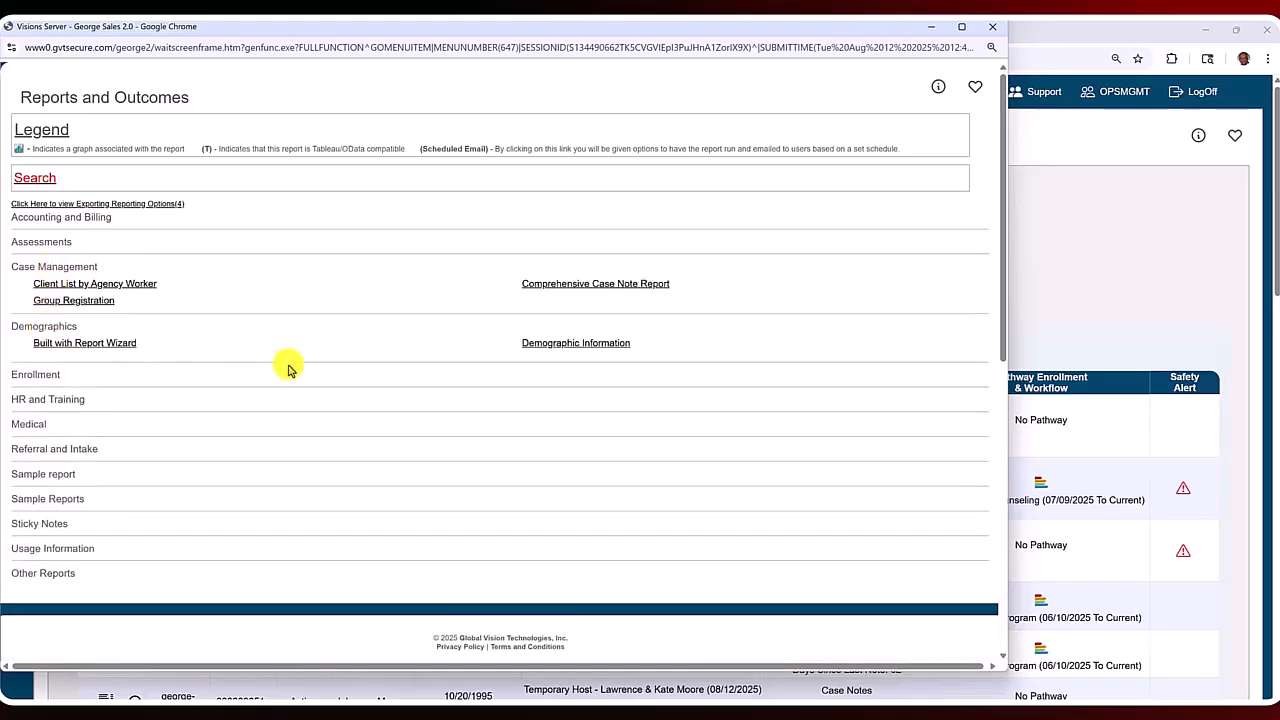
click(33, 376)
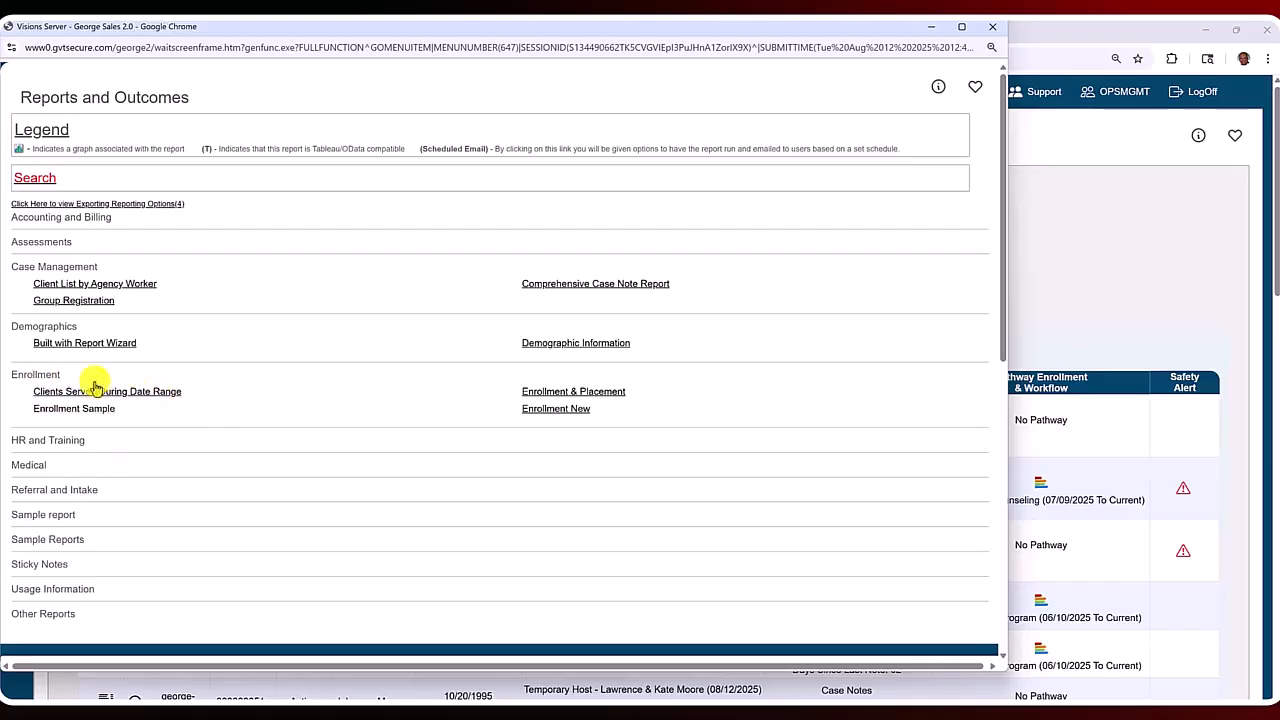
click(72, 496)
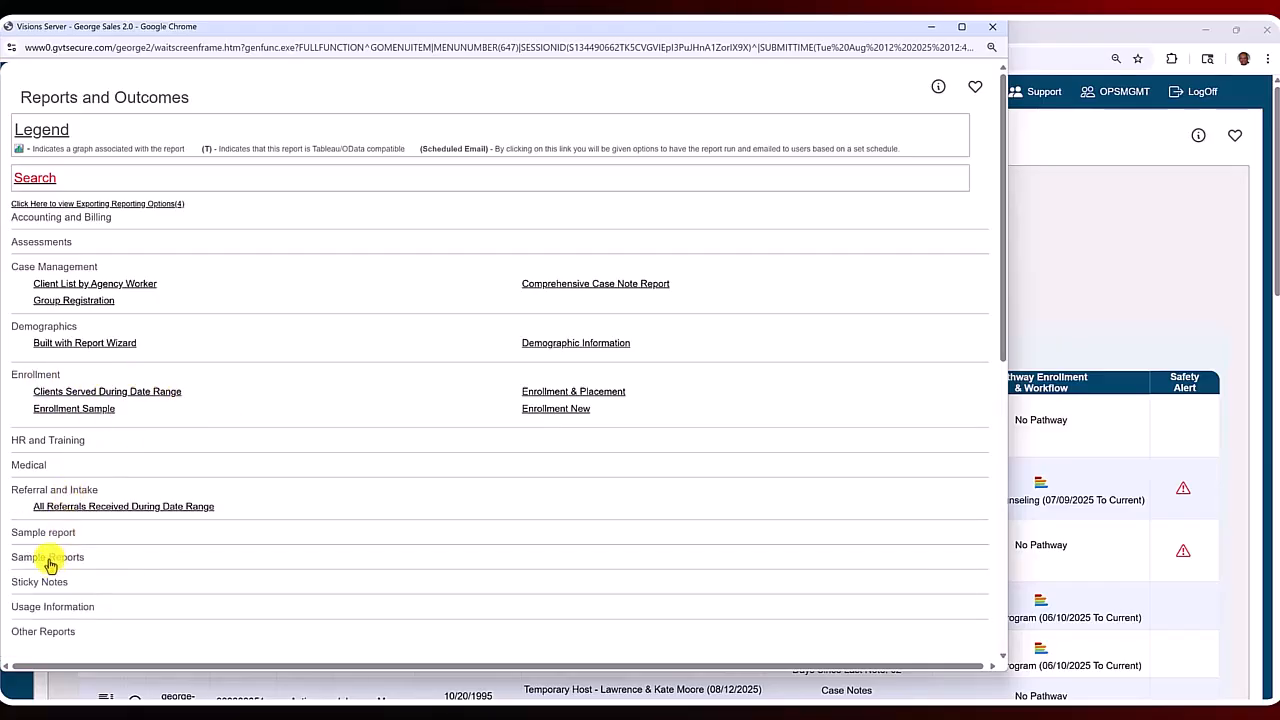
click(51, 562)
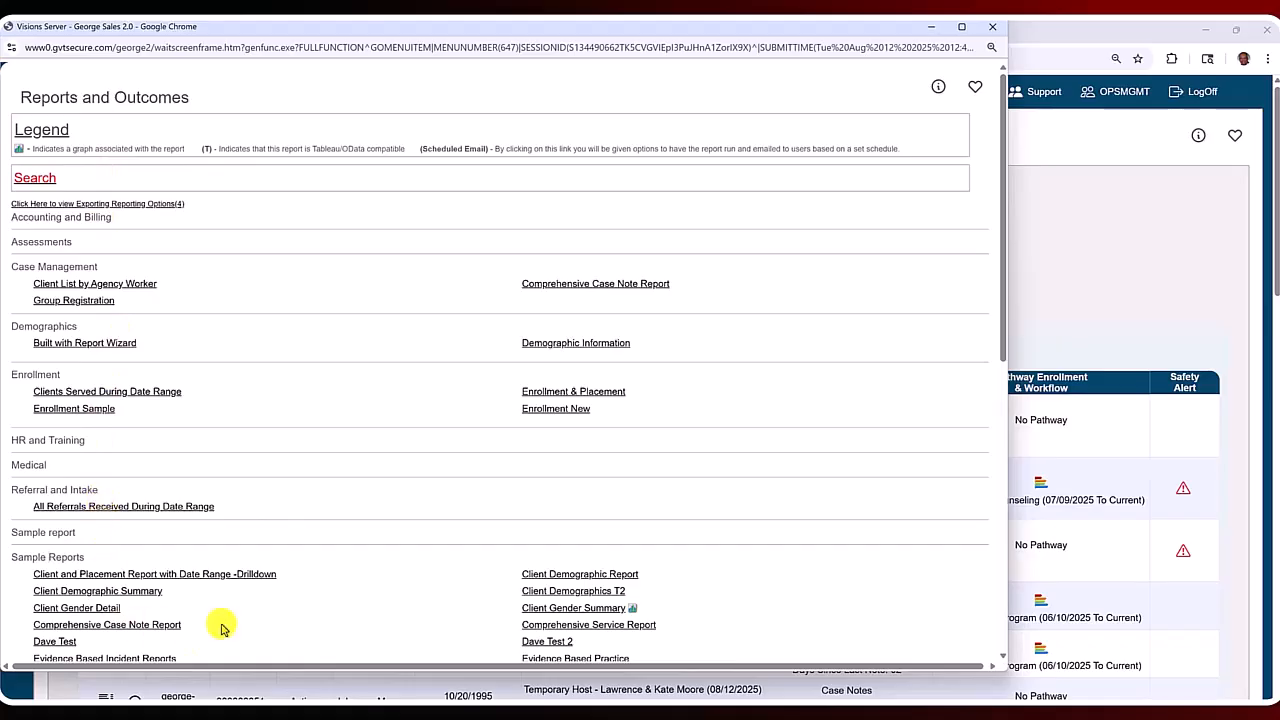
Look through the remaining Sample Reports, close the reports list, and open the Power BI Dashboards in a maximized window.
scroll(293, 534, down, 2)
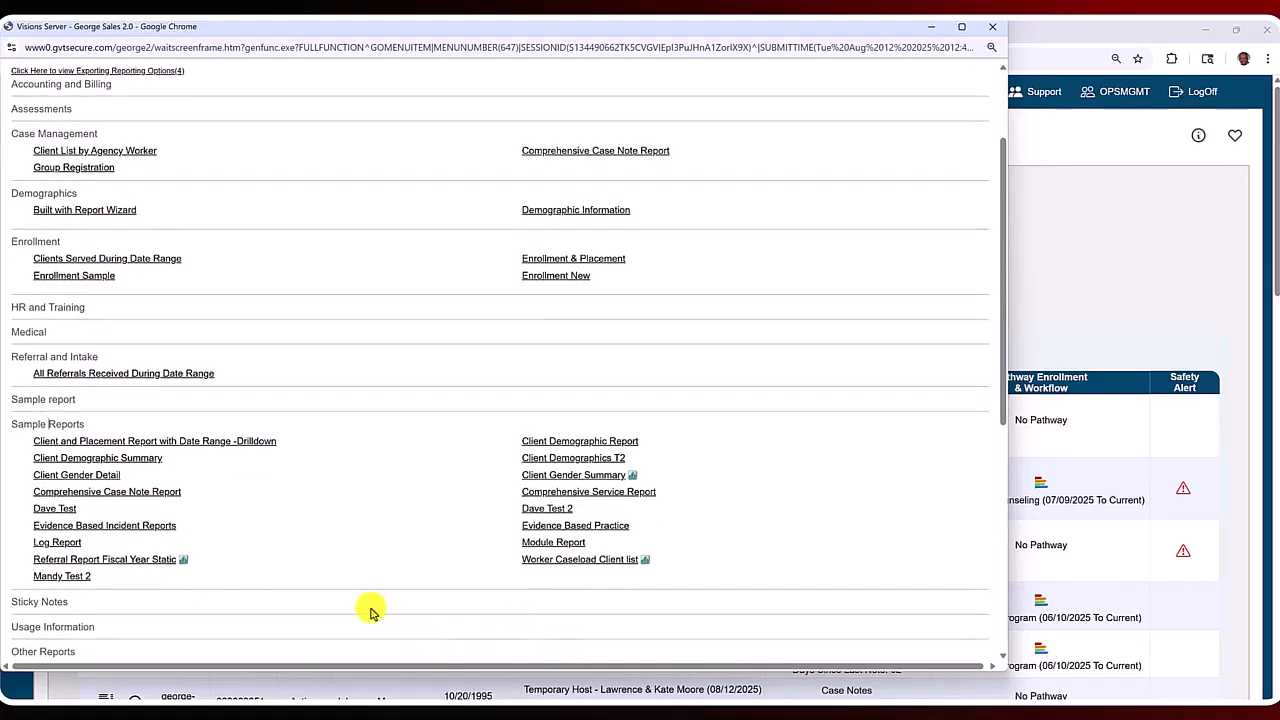
scroll(400, 560, up, 2)
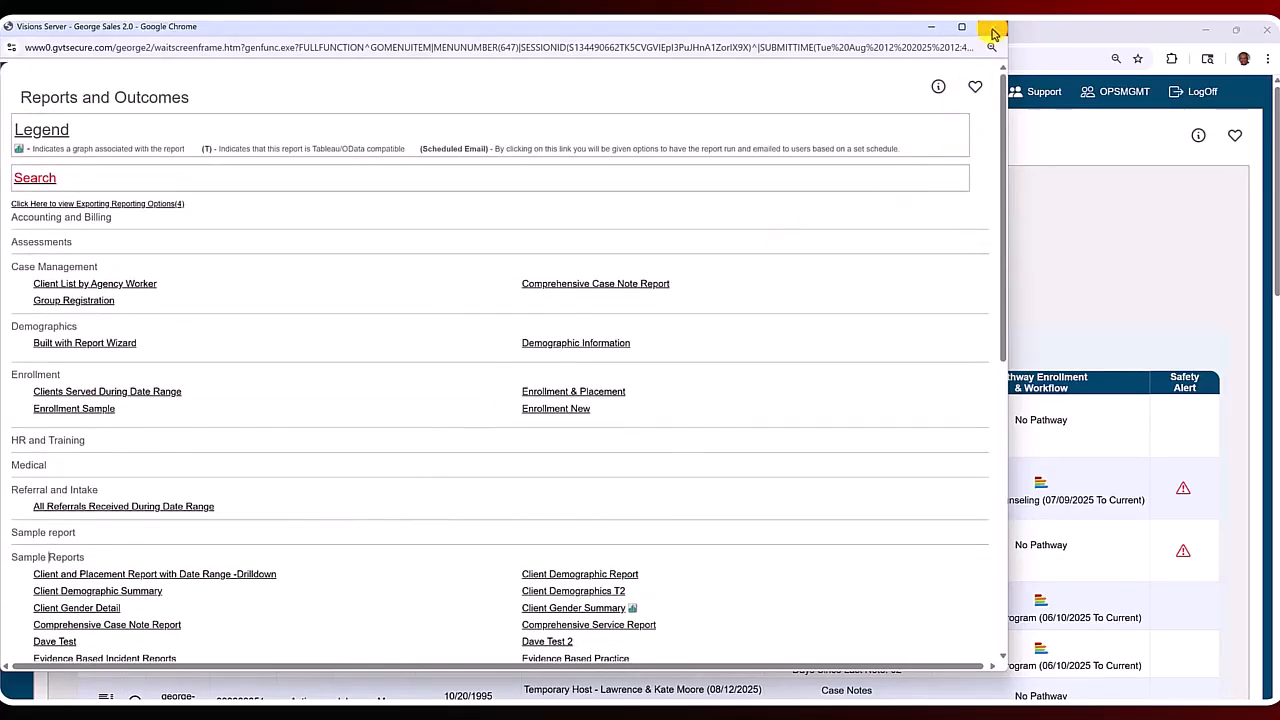
click(993, 33)
mouse_move(12, 310)
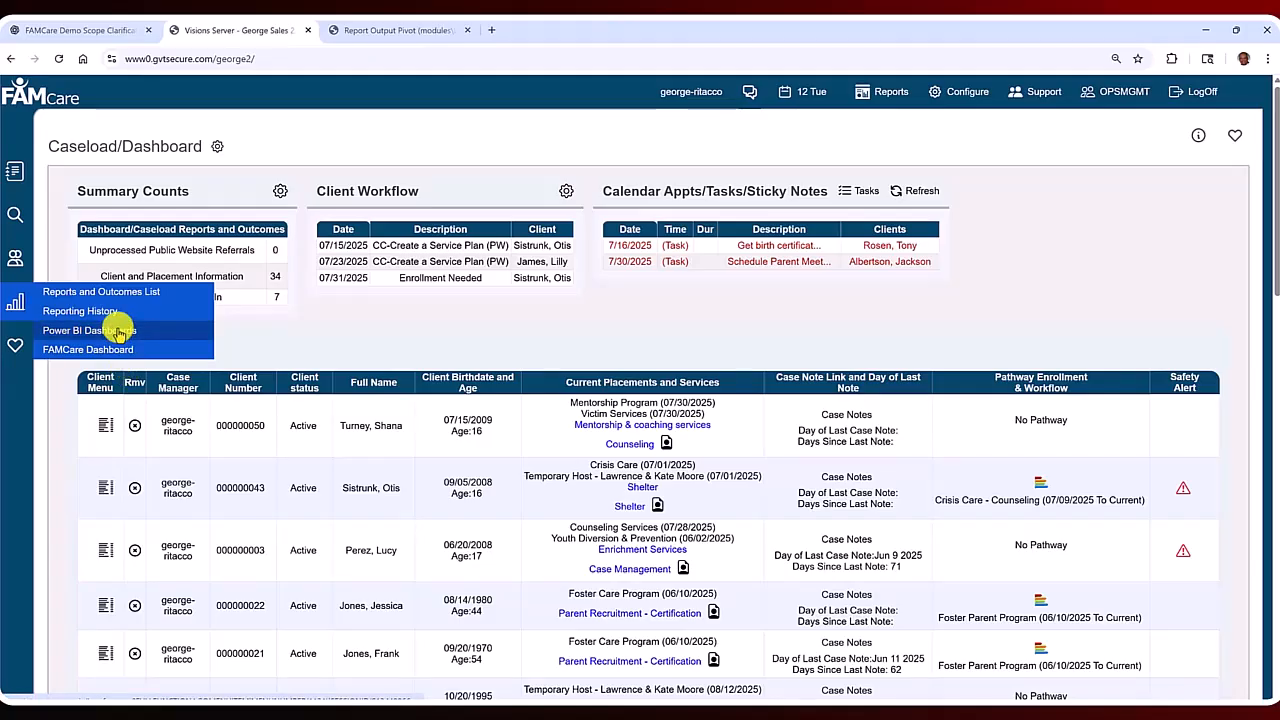
click(117, 333)
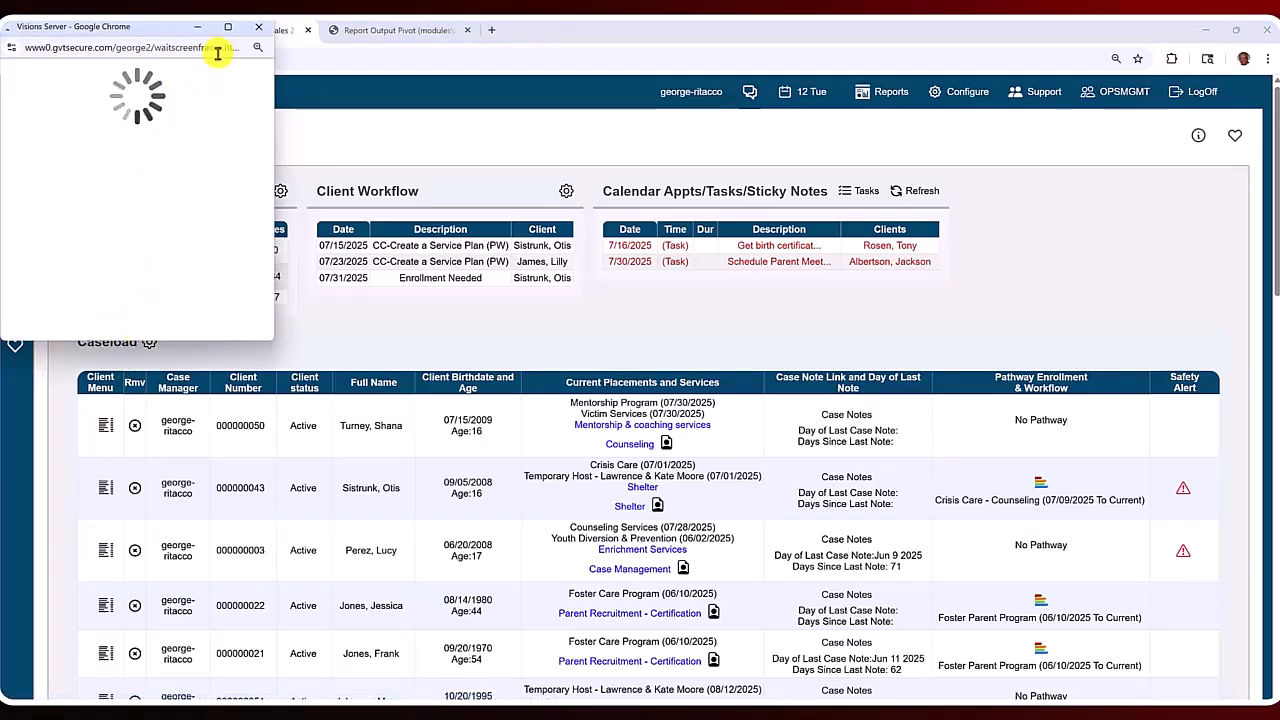
click(237, 26)
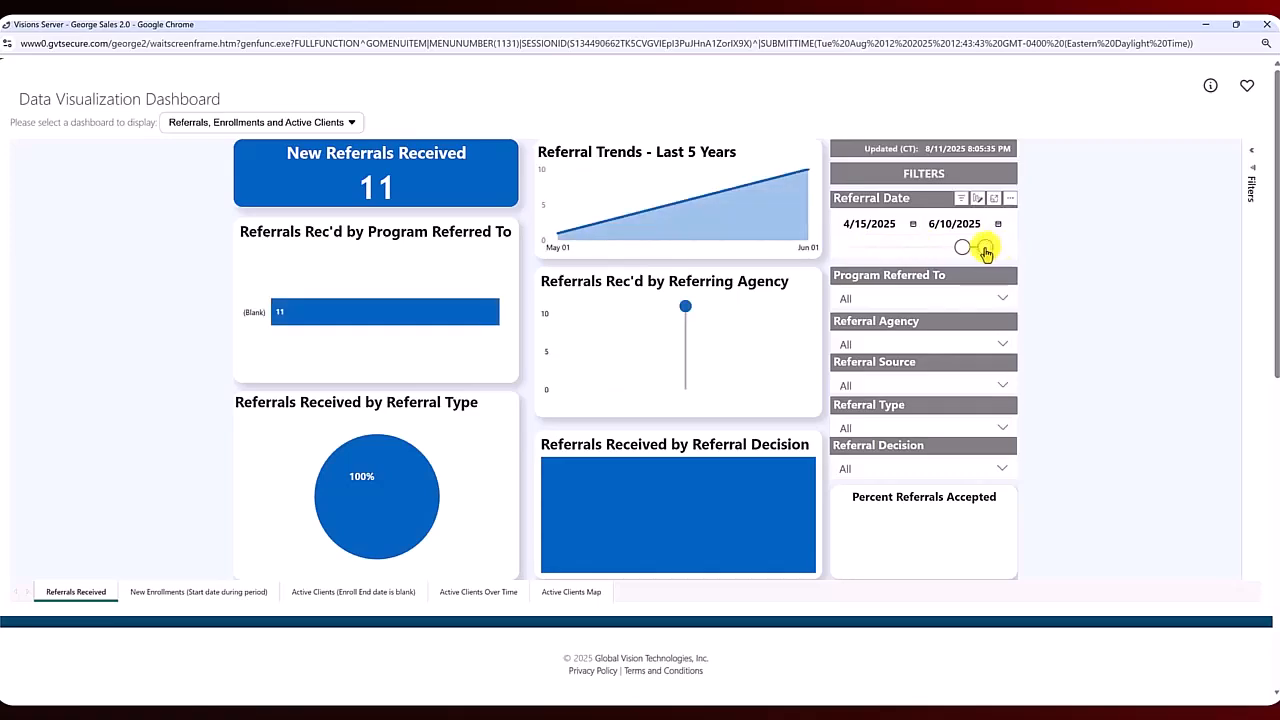
Widen the Referral Date filter to 1/22/2025 through 7/28/2025, and view the Active Clients and Active Clients Map pages.
drag(965, 250, 931, 249)
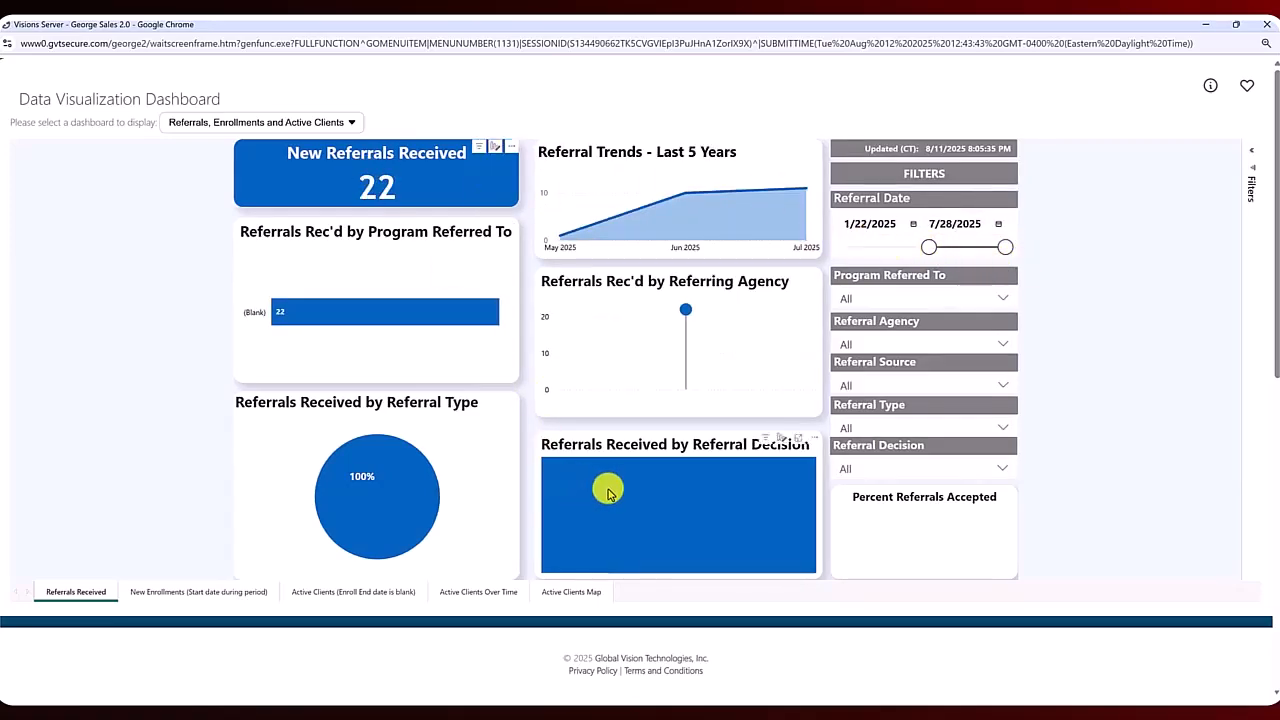
click(363, 593)
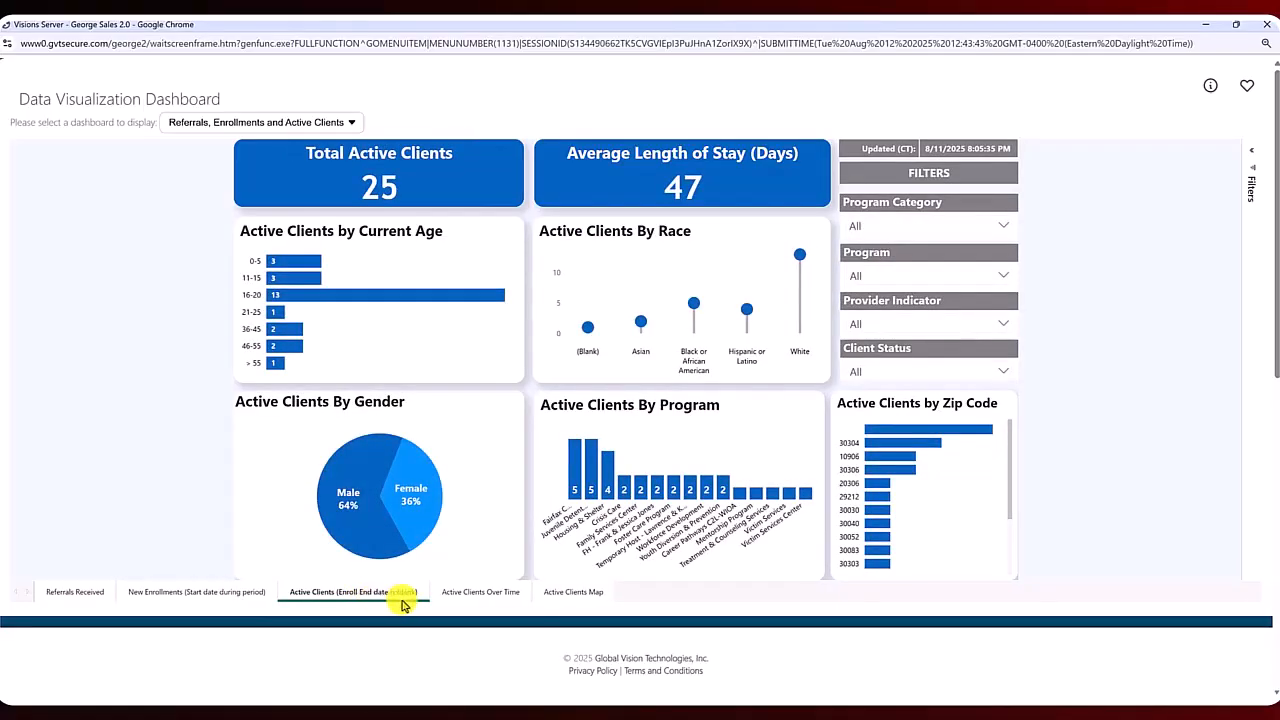
click(557, 597)
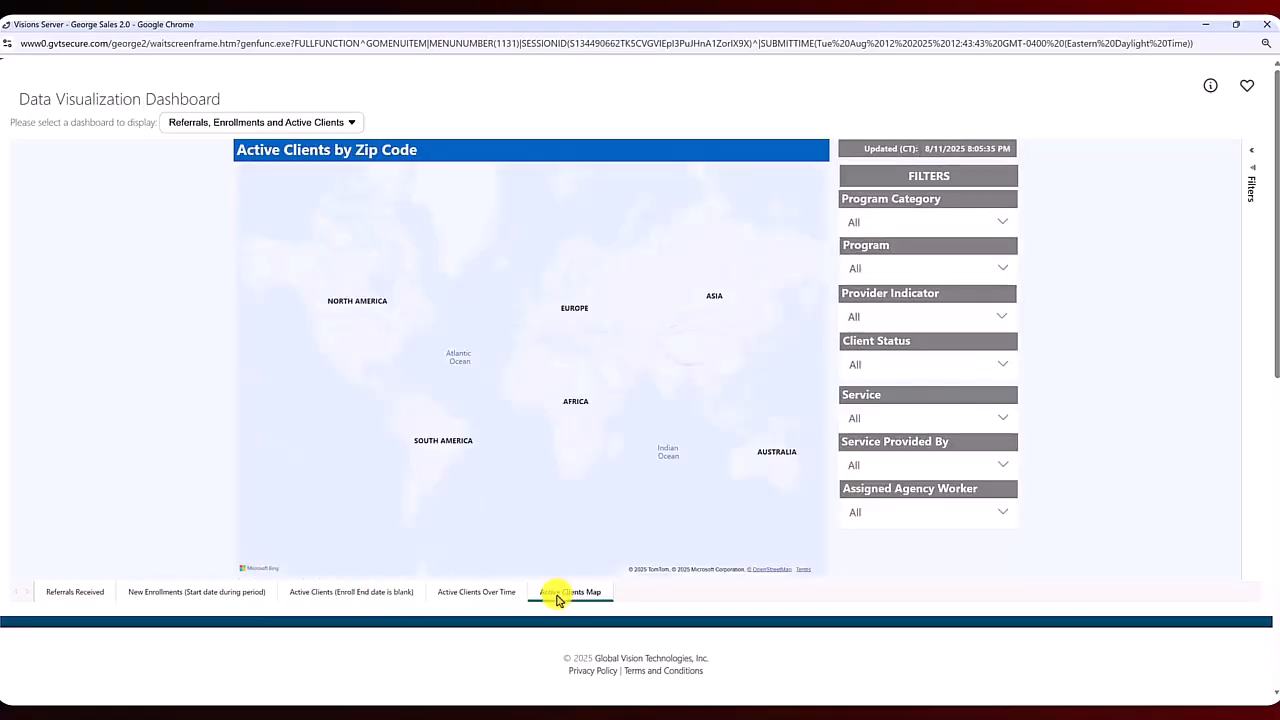
On the New Enrollments page, set the Enrollment Start Date range to 7/27/2024 through 7/30/2025.
click(200, 598)
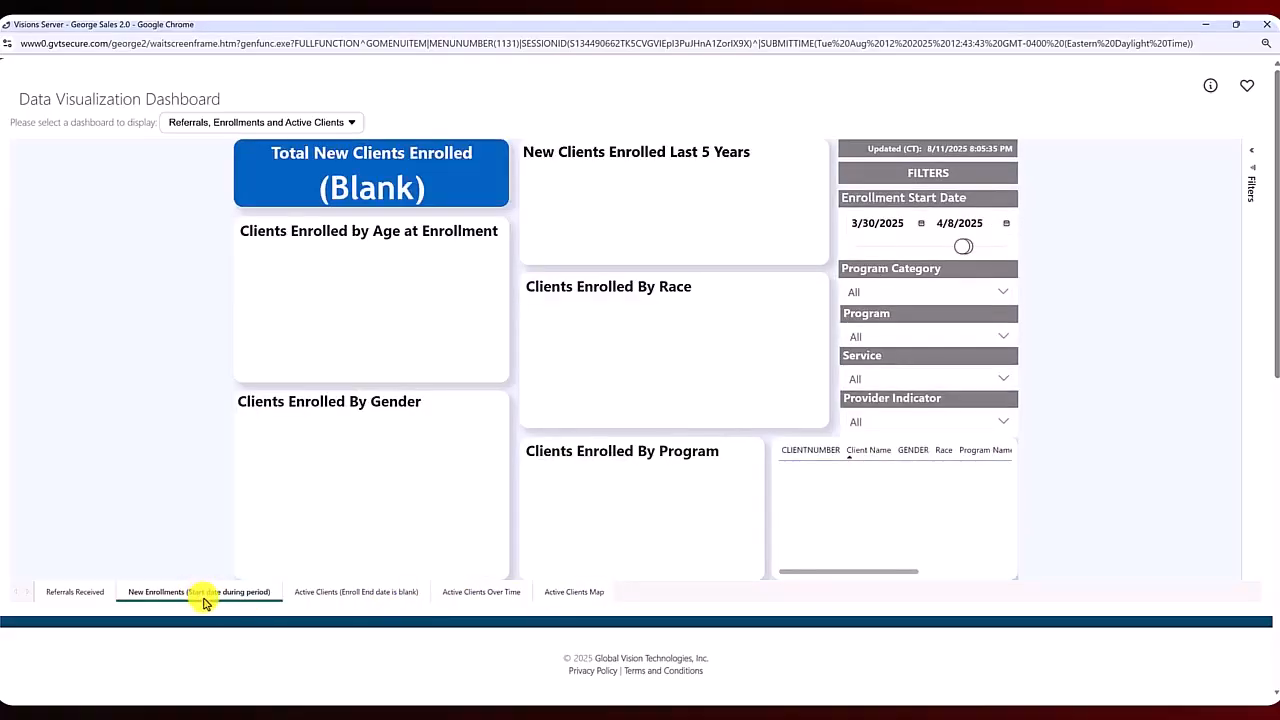
drag(970, 252, 875, 247)
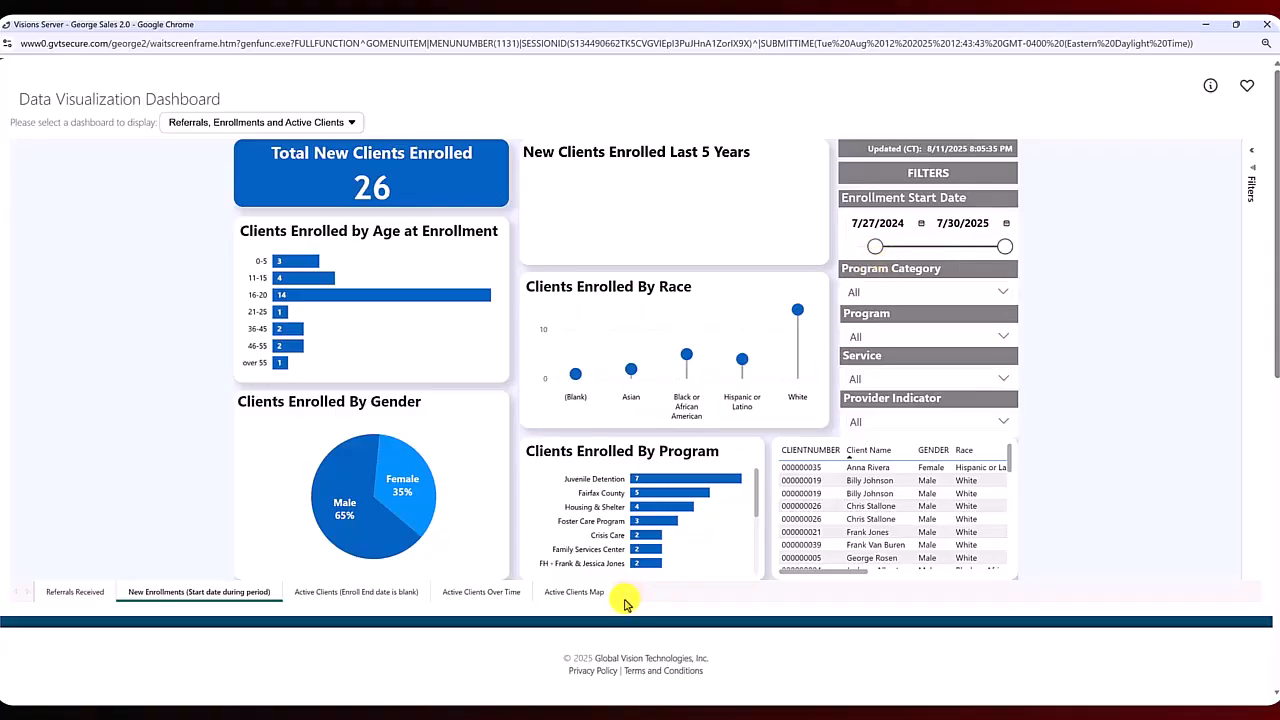
Display the Clients Served and Services Provided dashboard and extend the Services Provided Summary's Case Note Contact Date range to 7/17/2025.
click(354, 125)
click(318, 172)
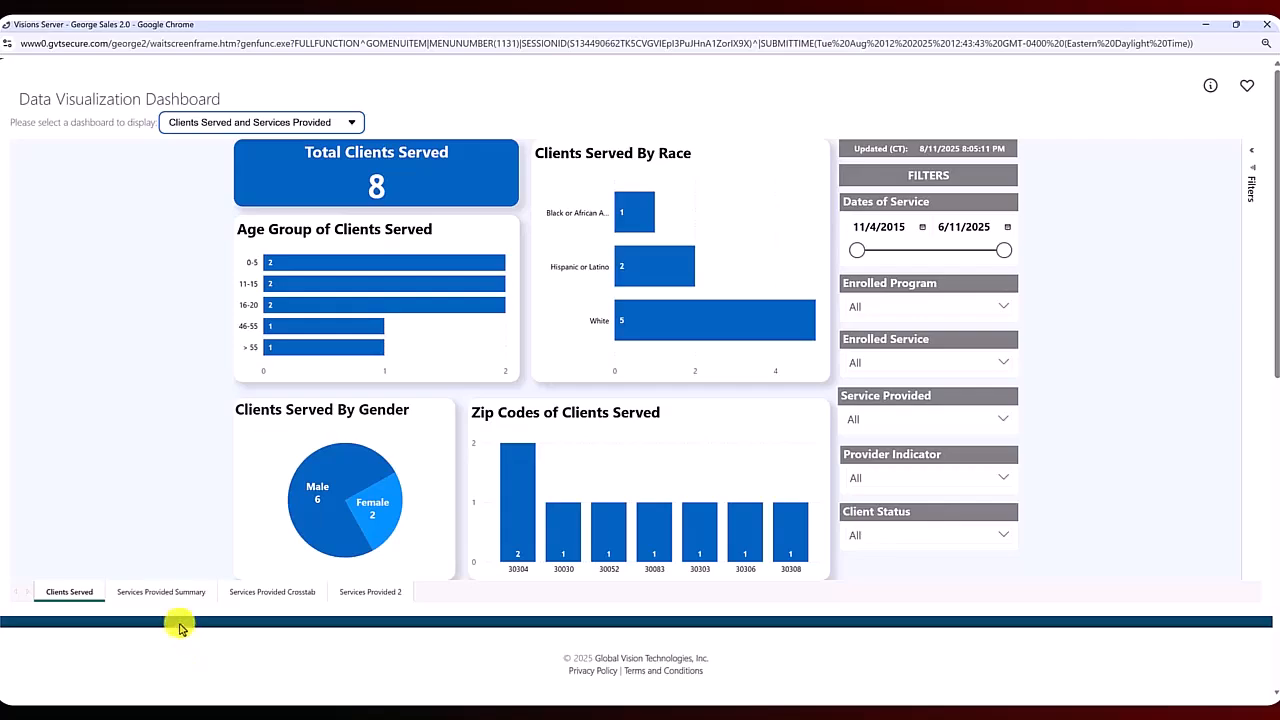
click(163, 591)
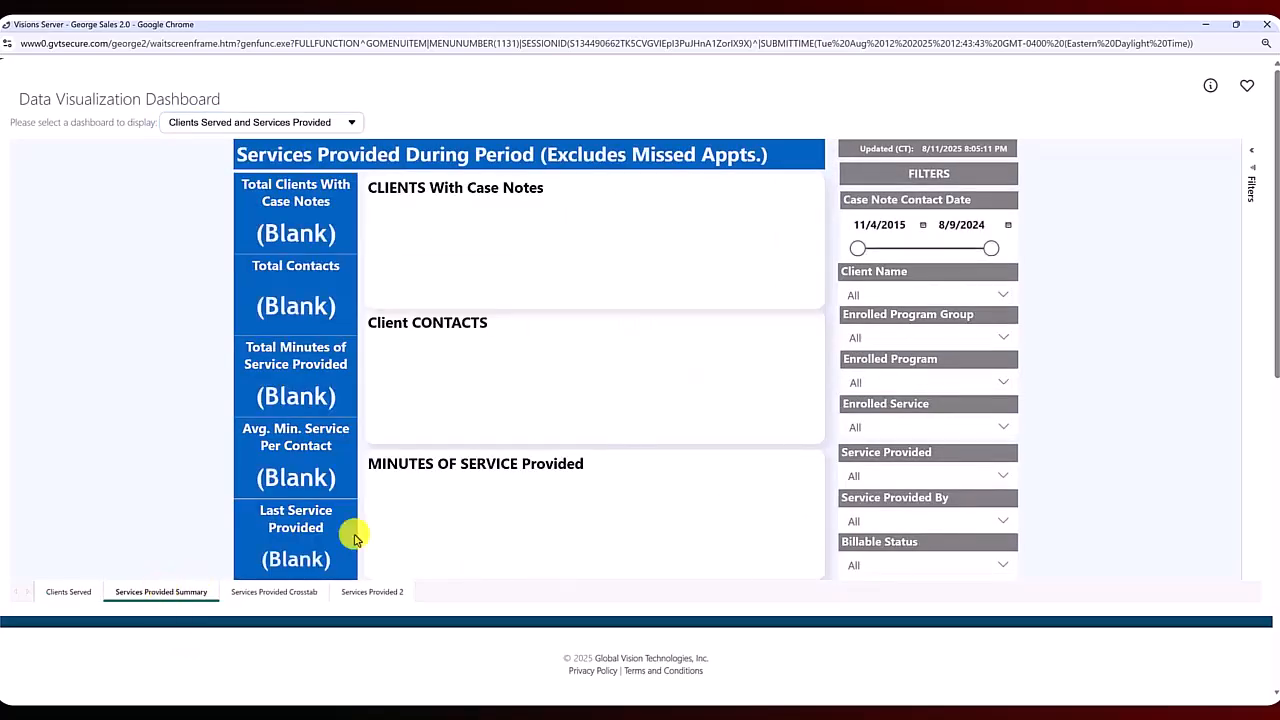
drag(995, 252, 1054, 271)
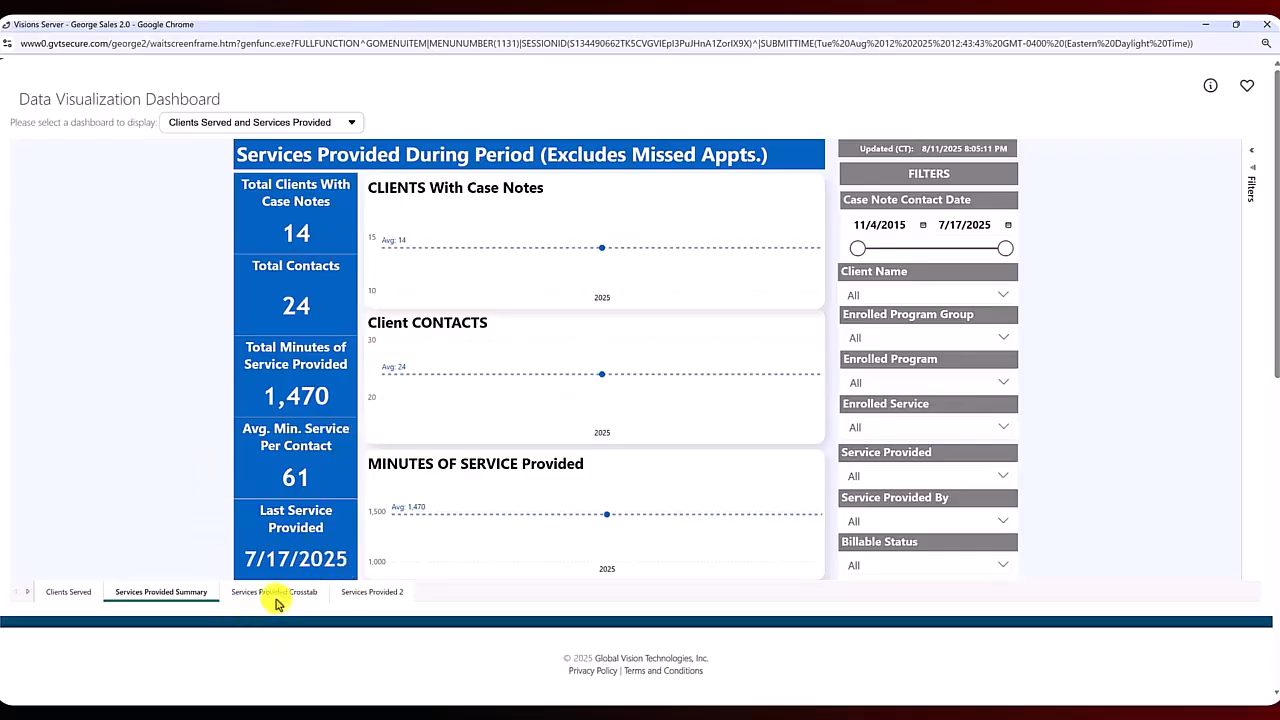
View the Serious Incidents dashboard and switch to the Treatment Plan and Goals dashboard.
click(343, 122)
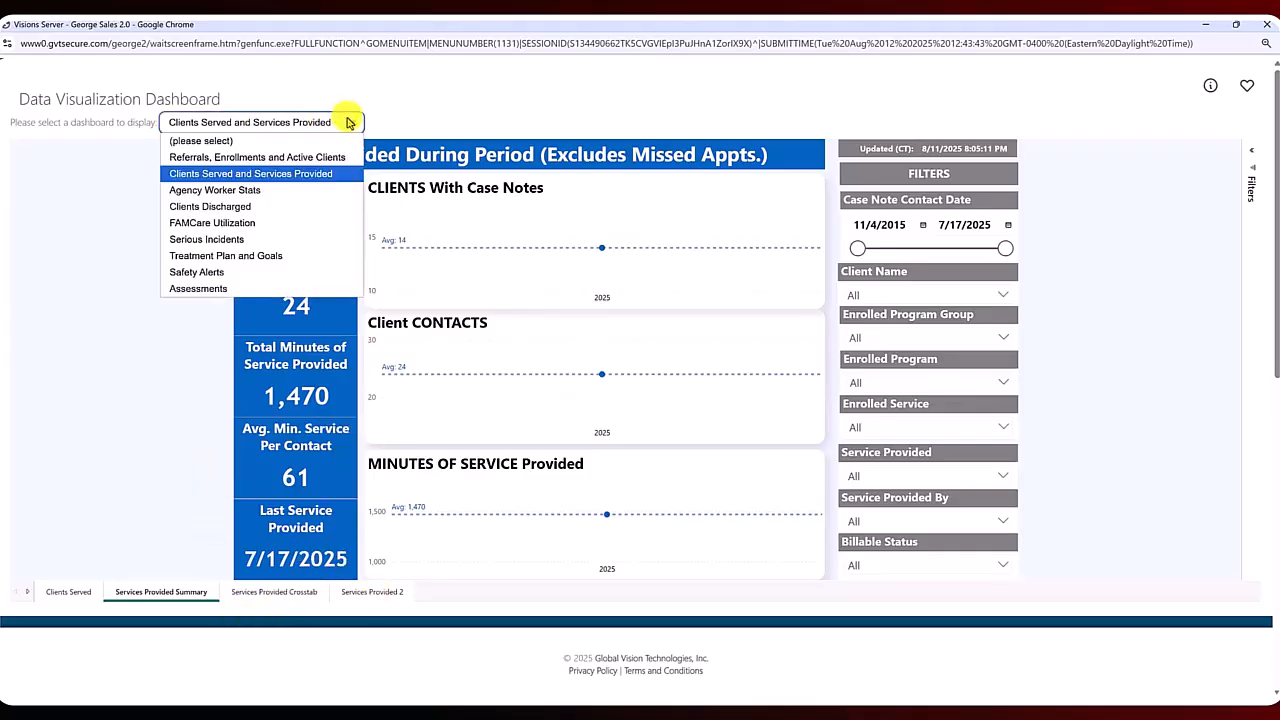
click(286, 241)
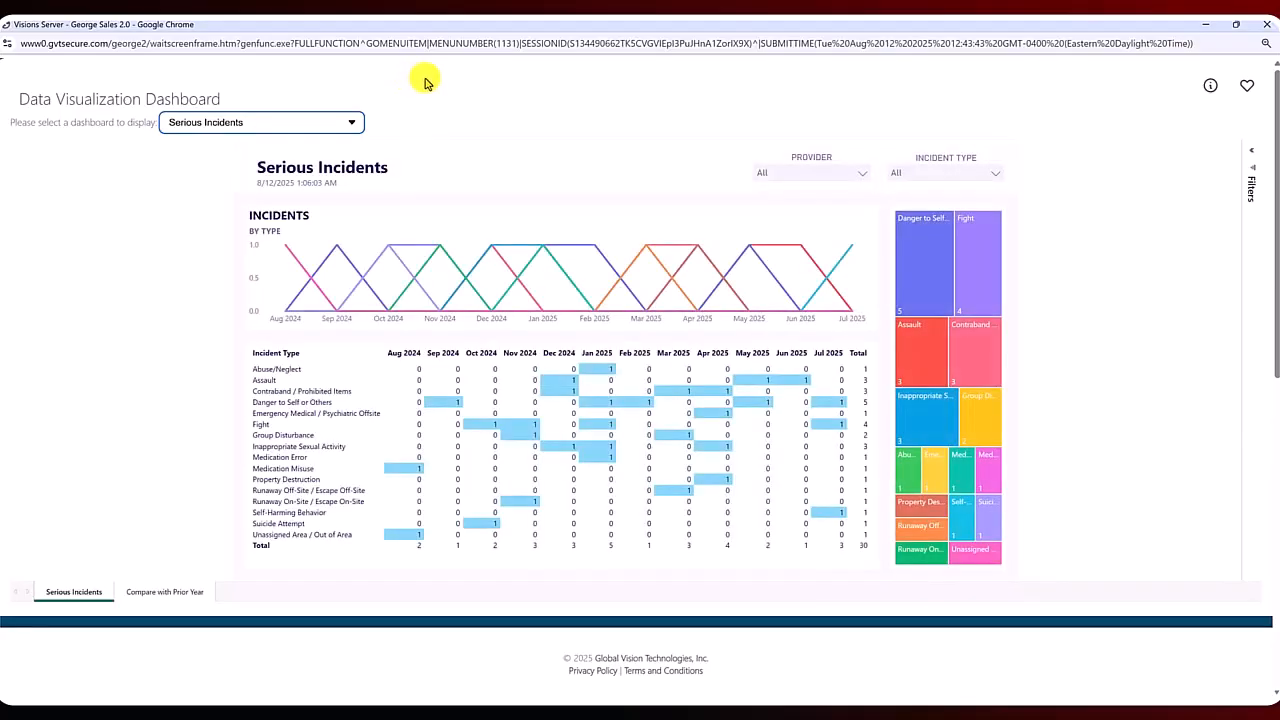
click(353, 124)
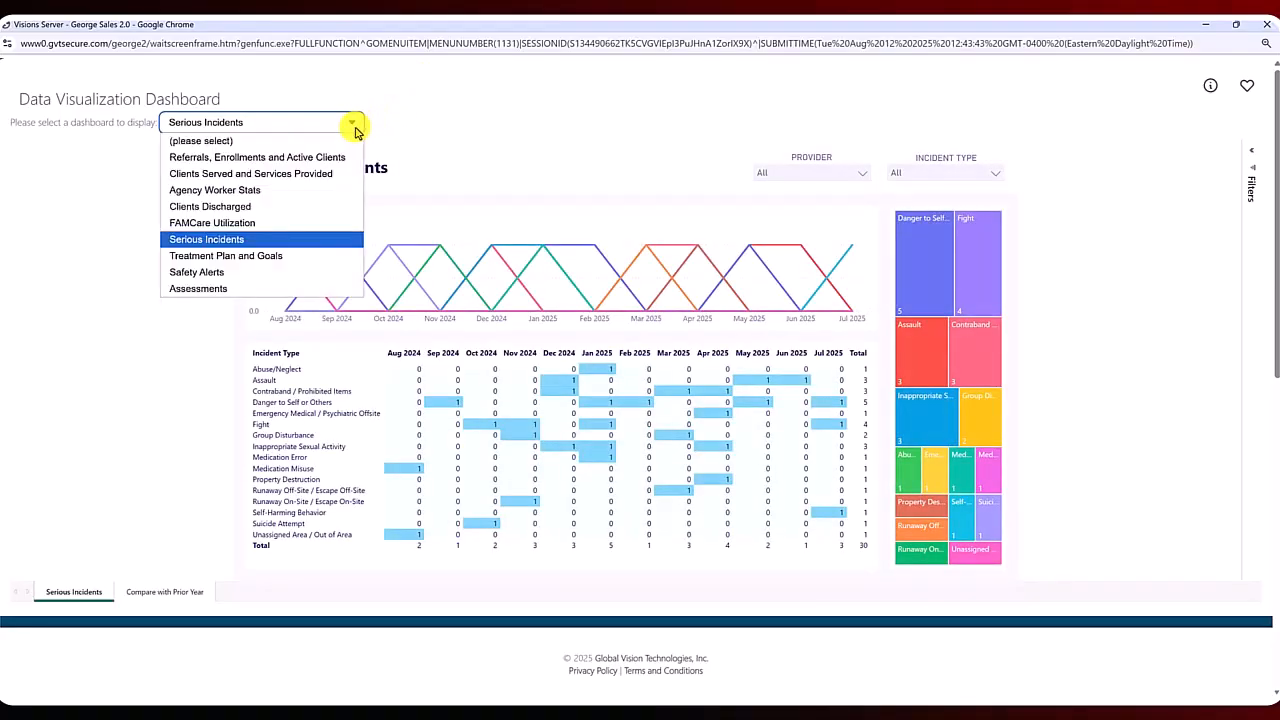
click(320, 255)
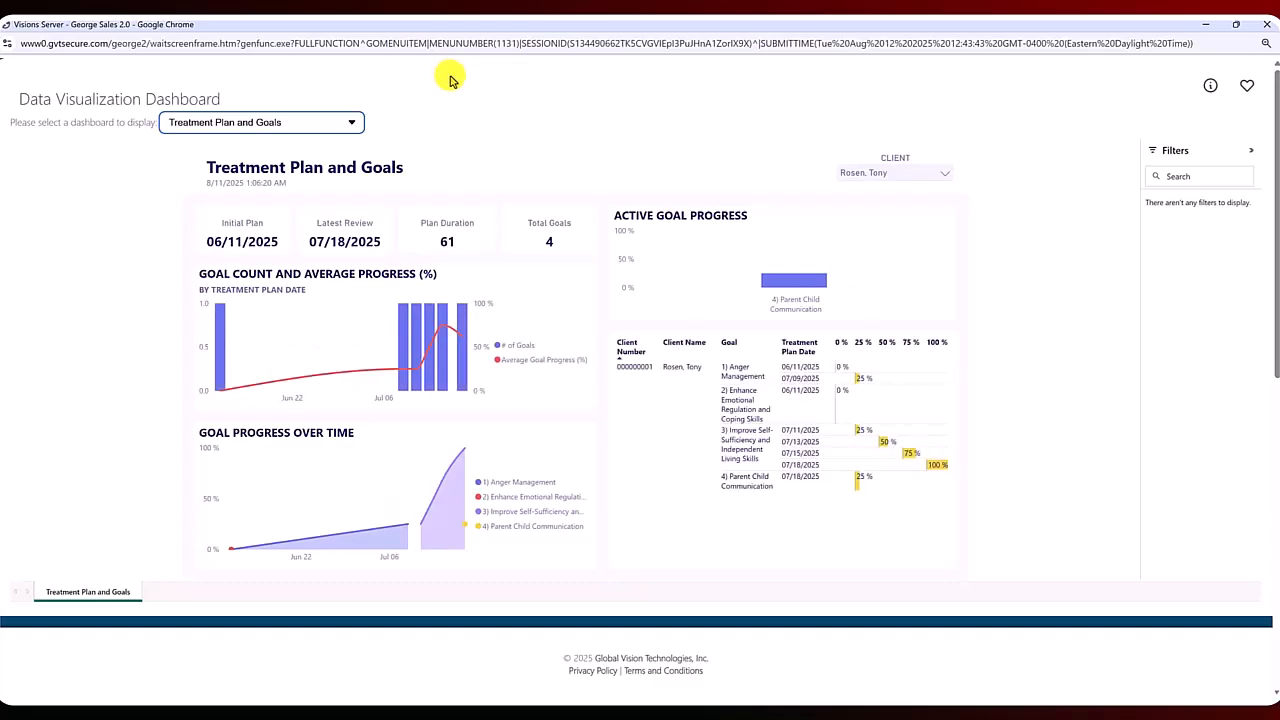
View the treatment goals of the first client in the Client filter and switch back to the original client.
click(925, 175)
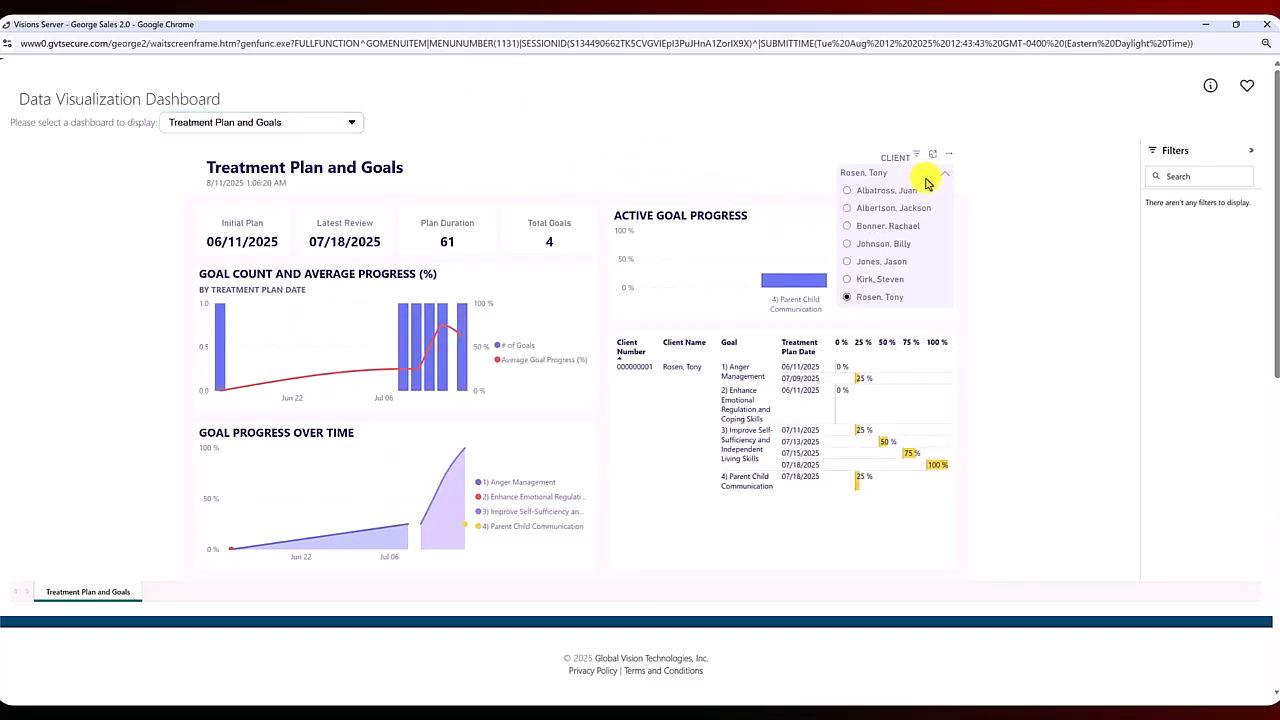
click(922, 191)
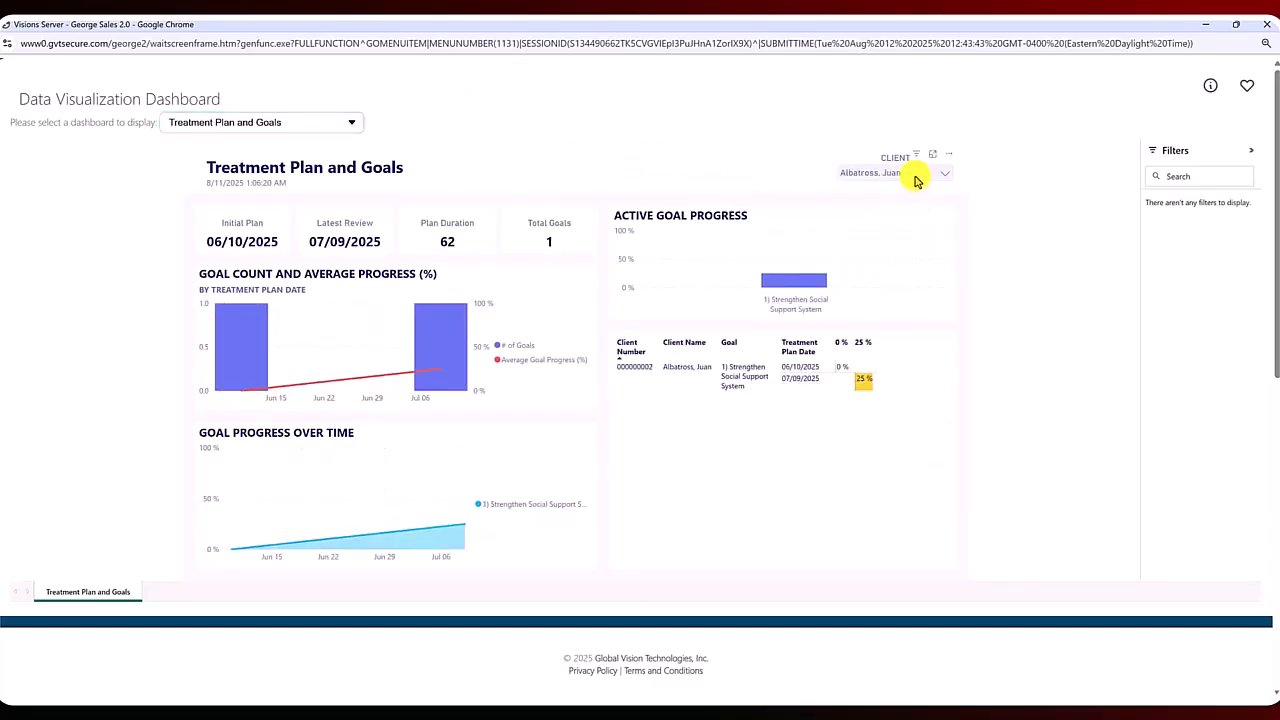
click(917, 180)
Display the Safety Alerts dashboard to examine its alerts by severity and client, and switch to the Assessments dashboard.
click(290, 123)
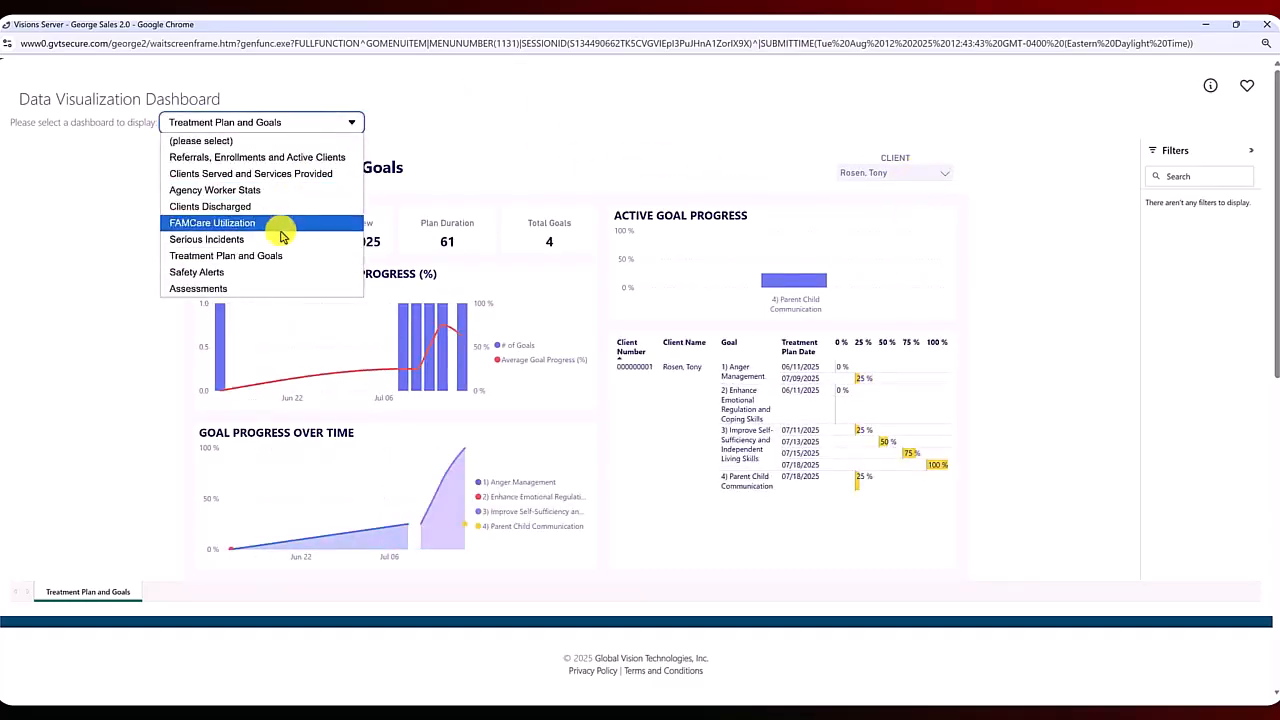
click(249, 273)
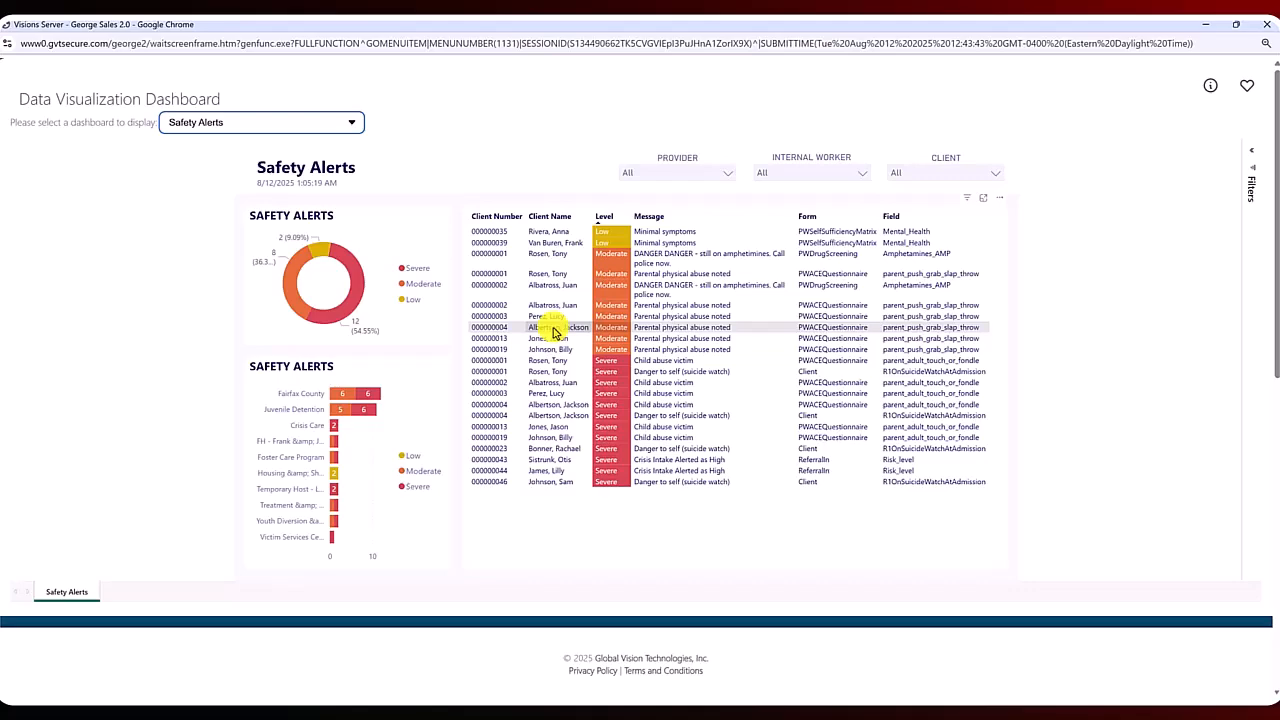
click(355, 123)
click(291, 290)
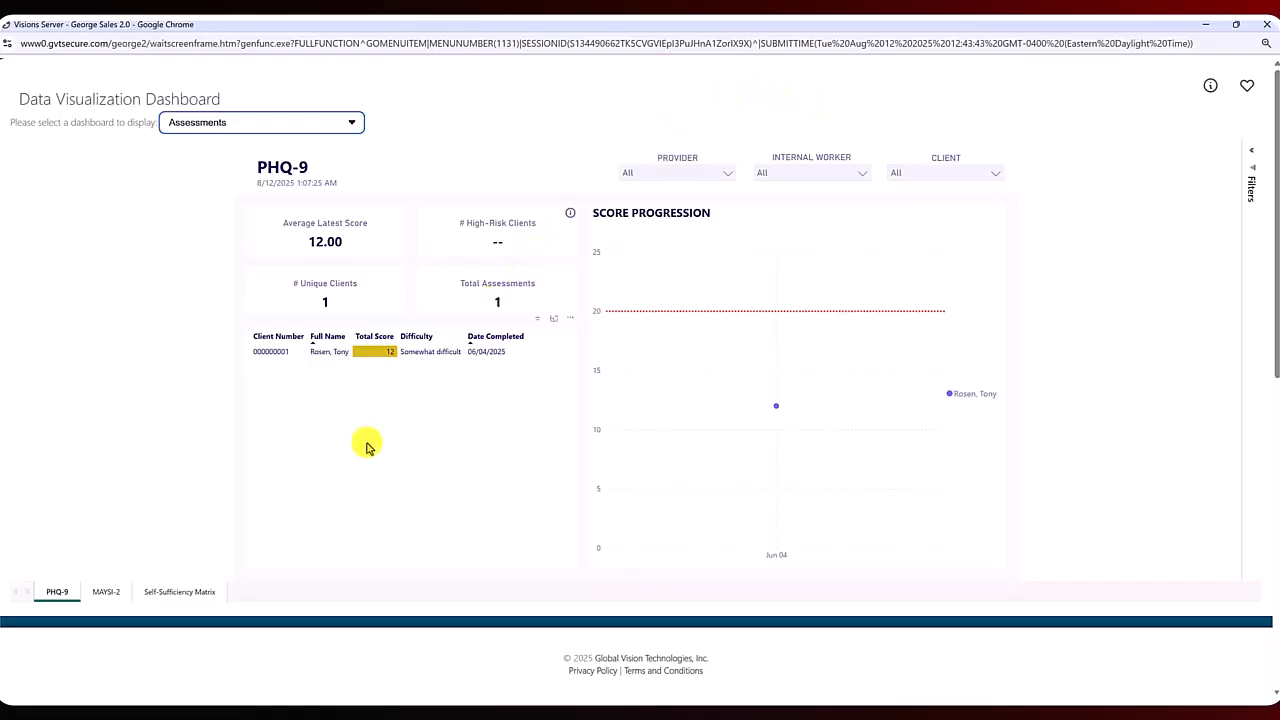
View the MAYSI-2 and Self-Sufficiency Matrix pages of the Assessments dashboard, and minimize the dashboard window.
click(101, 595)
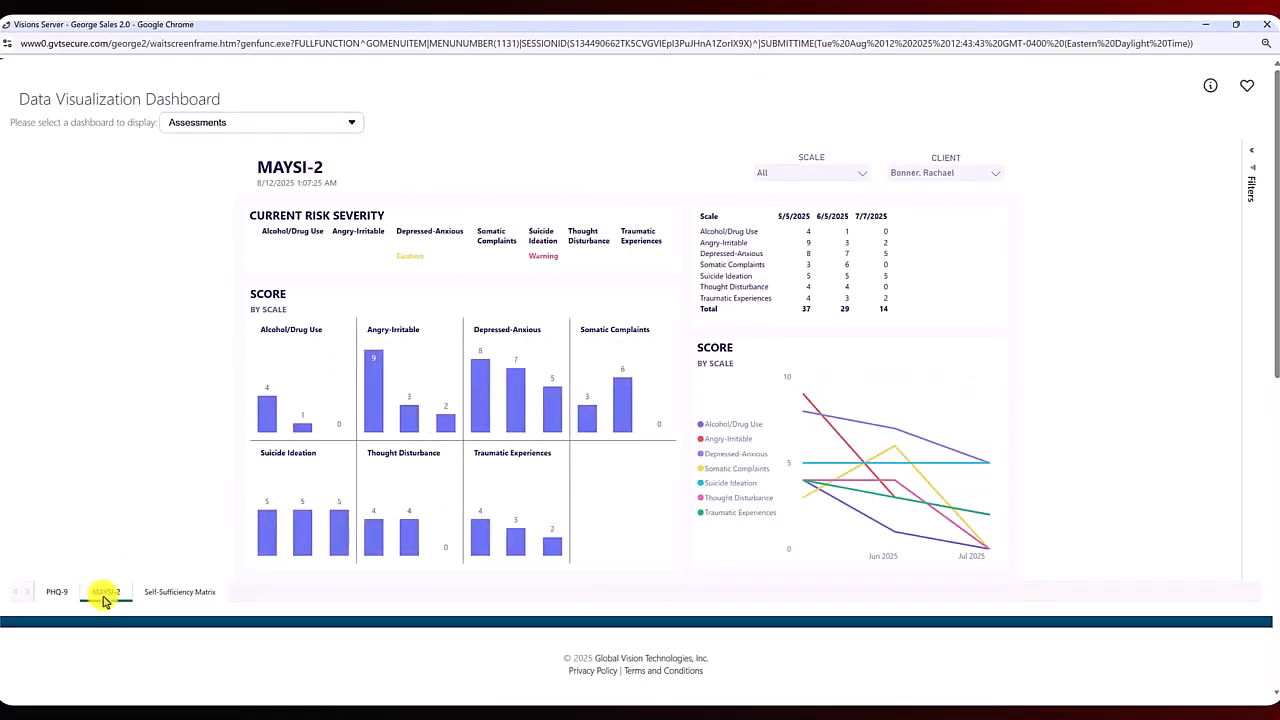
click(183, 596)
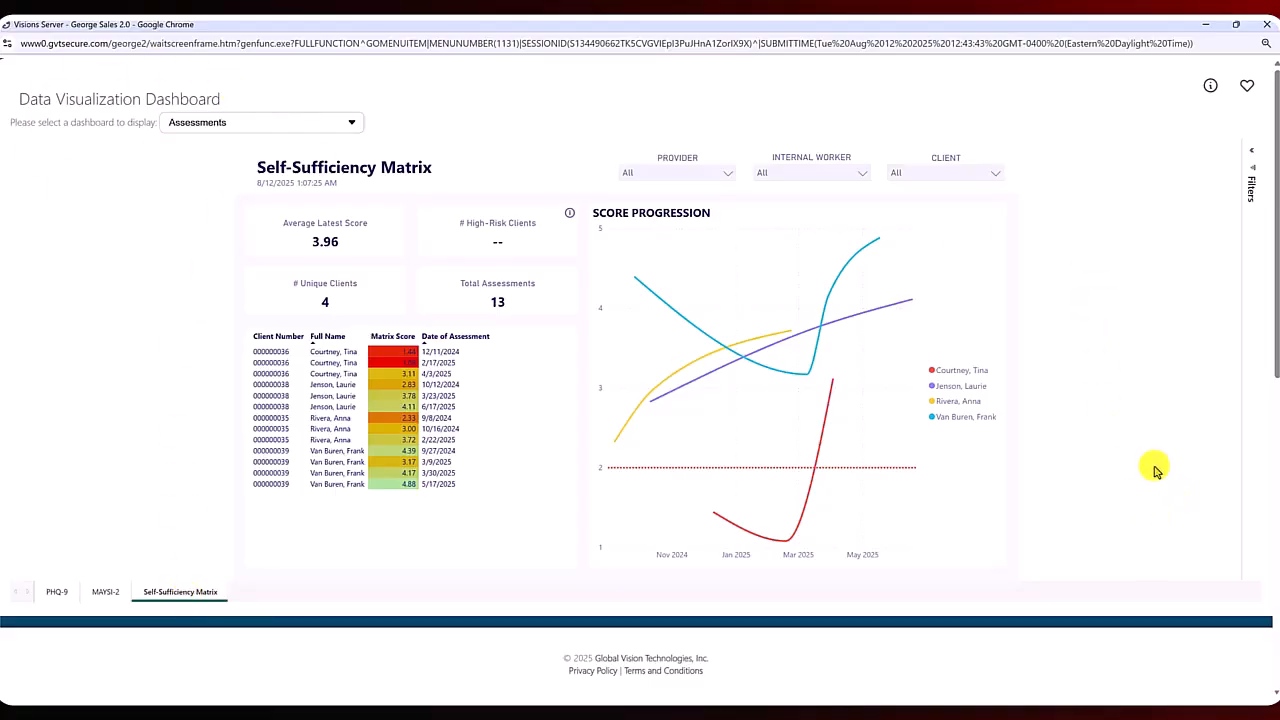
click(1206, 28)
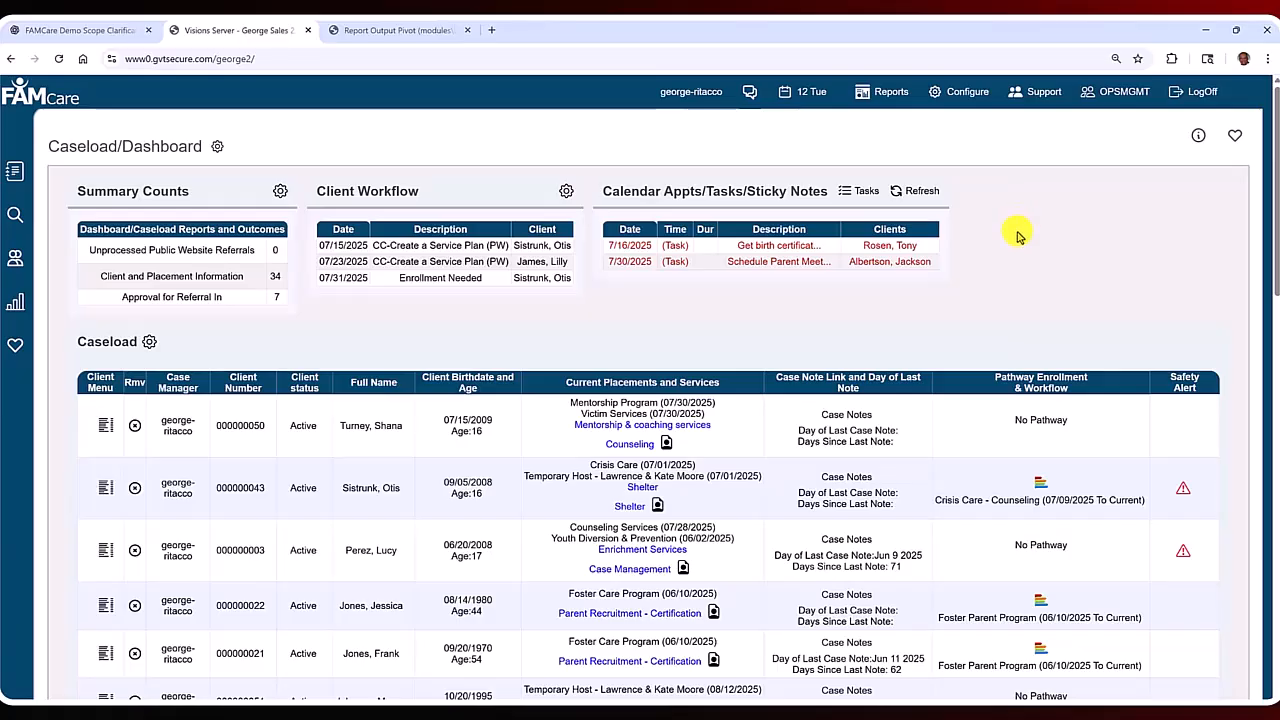
Open the Advanced Report Writer and maximize its window.
click(885, 91)
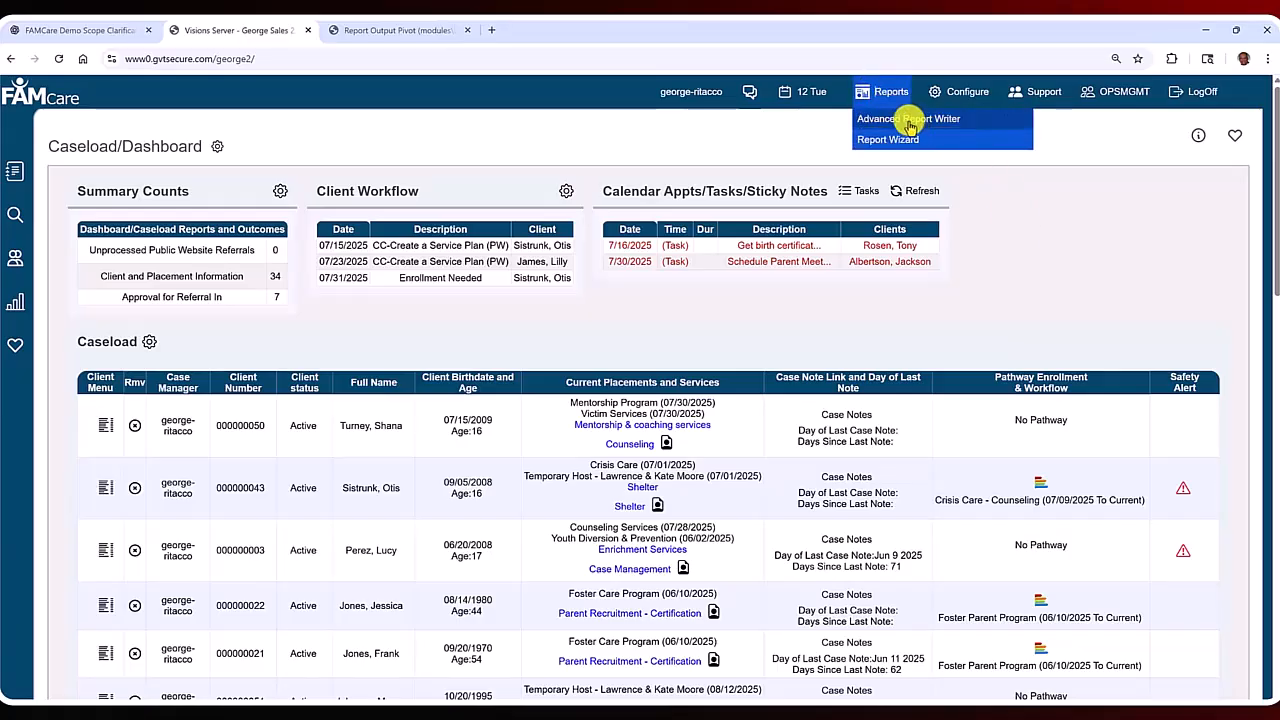
click(910, 121)
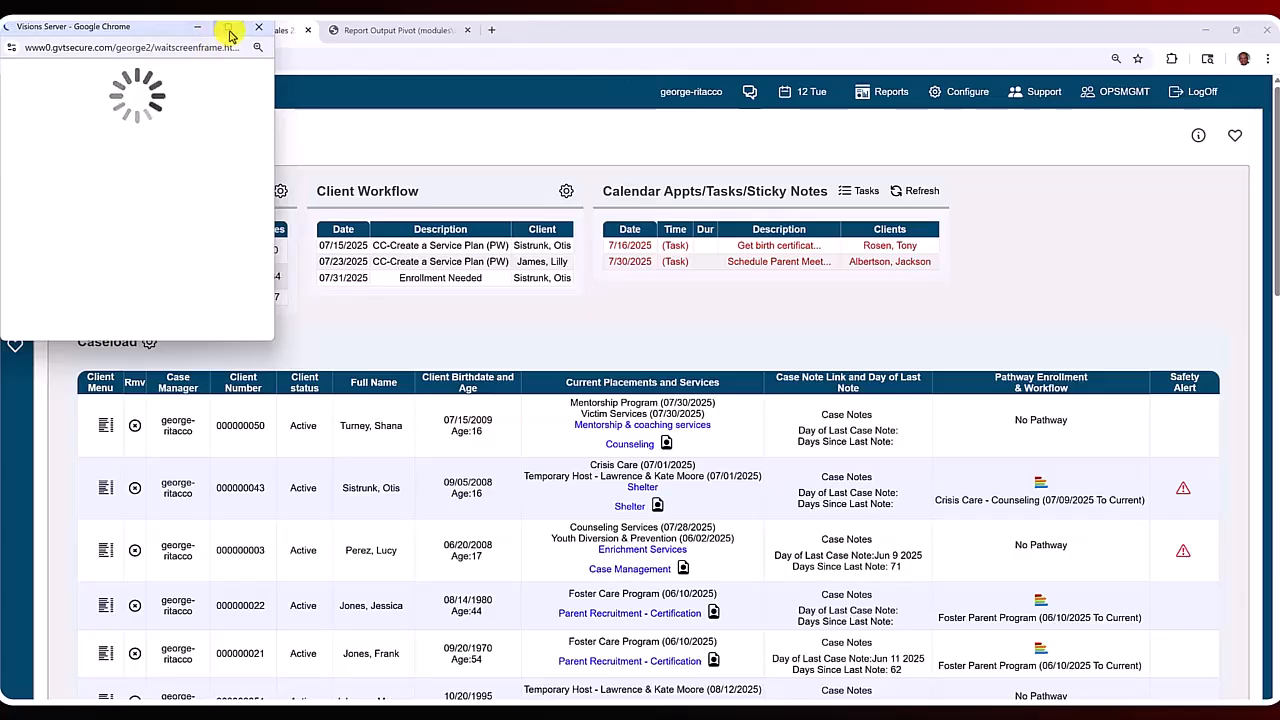
click(229, 30)
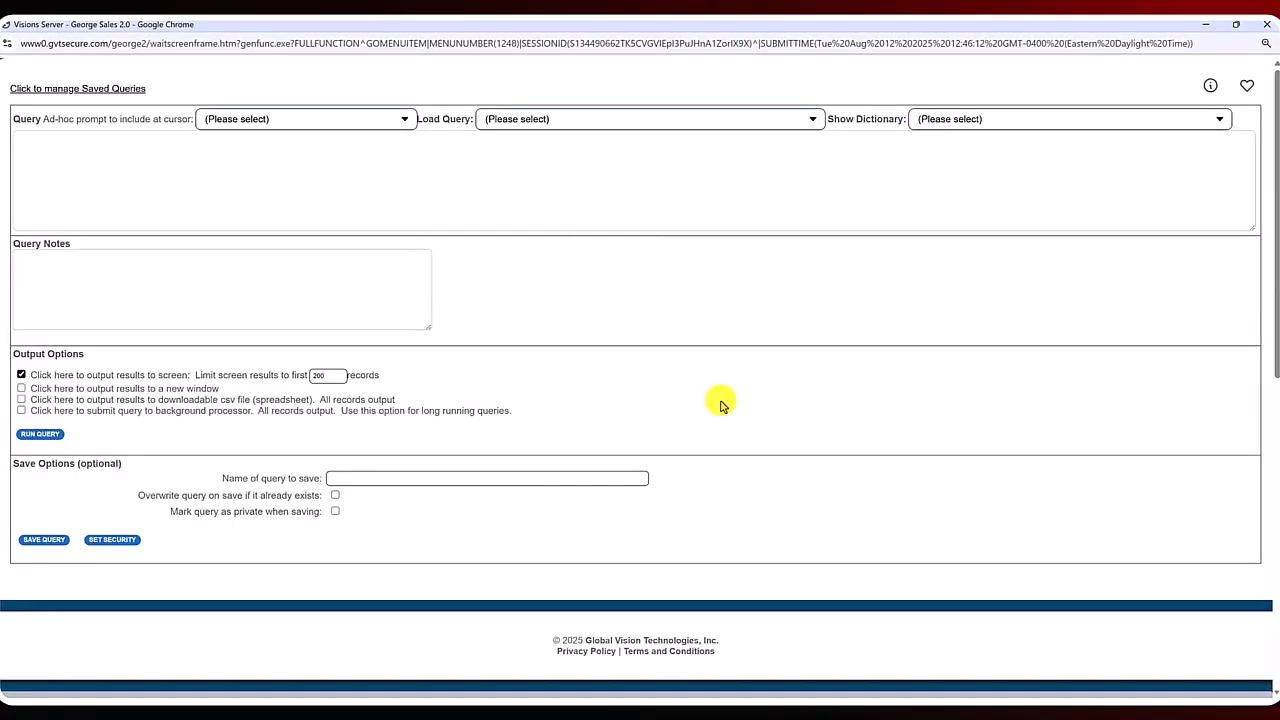
Insert the Client Number Case Note Report ad-hoc prompt into the empty query.
click(329, 124)
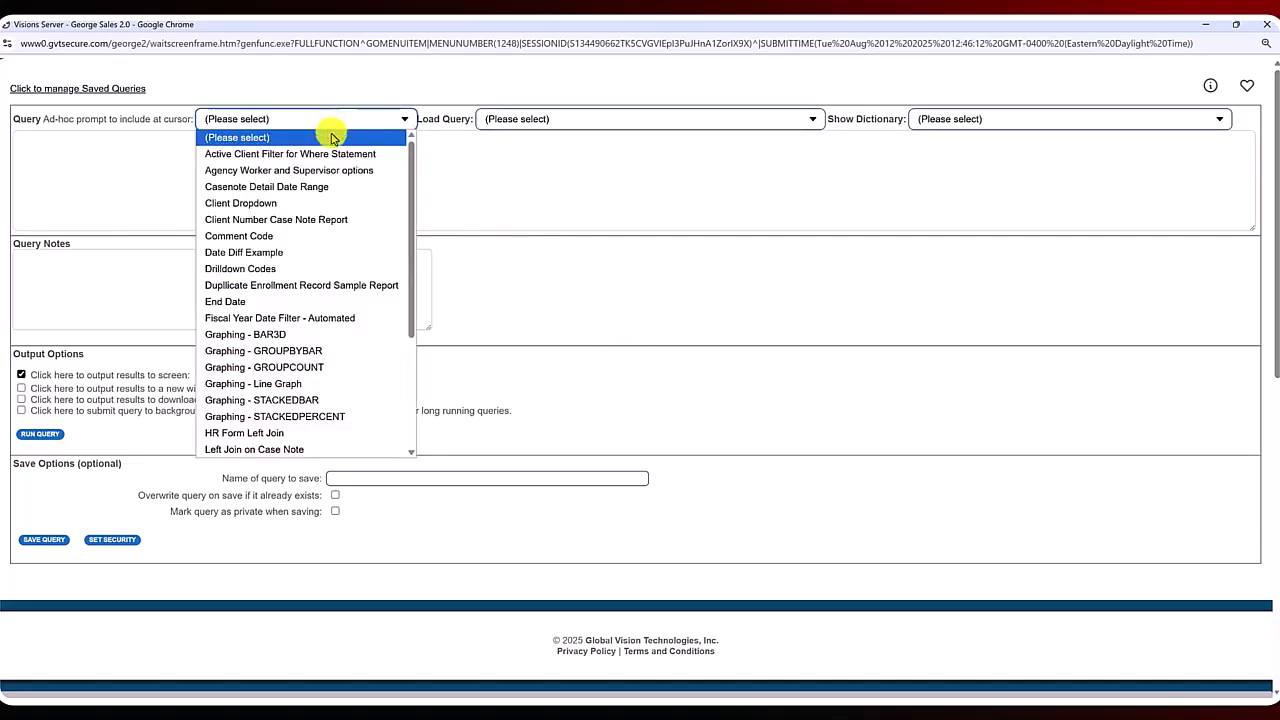
click(297, 219)
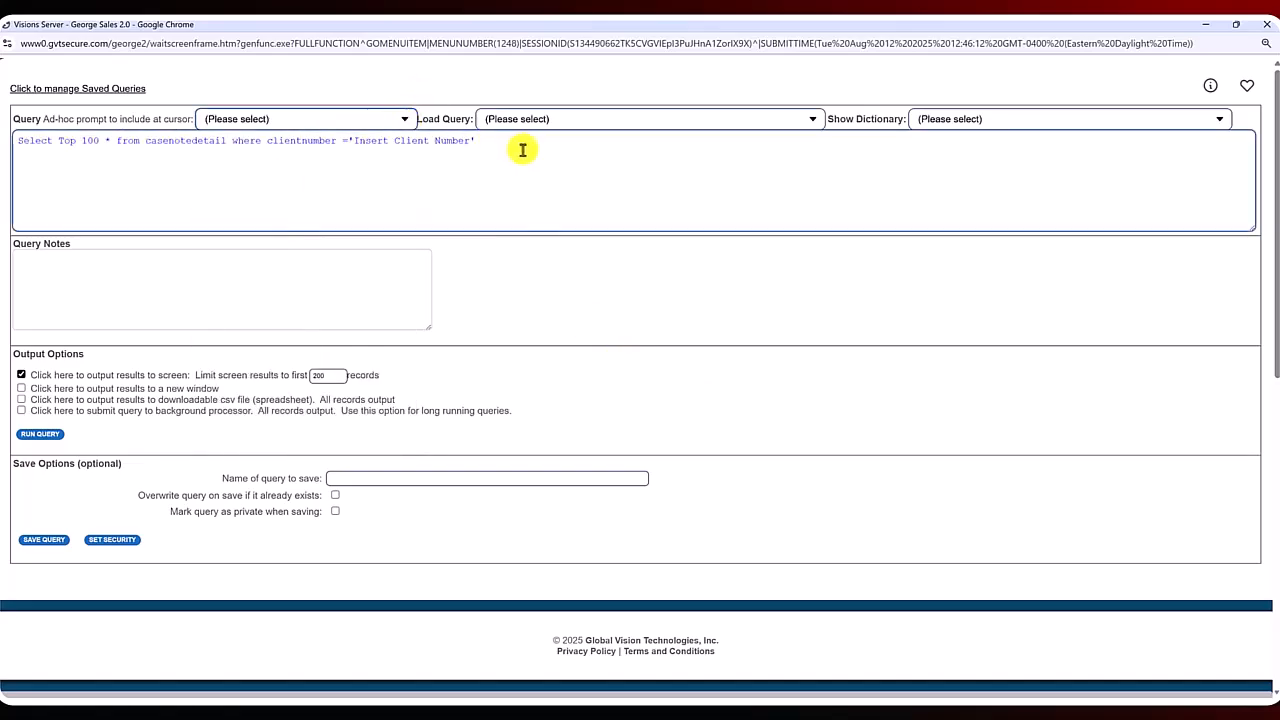
Load the saved query "[Case Management] Incident Report Count", overwriting the current query text.
click(521, 119)
scroll(490, 405, down, 5)
scroll(600, 300, down, 2)
click(655, 190)
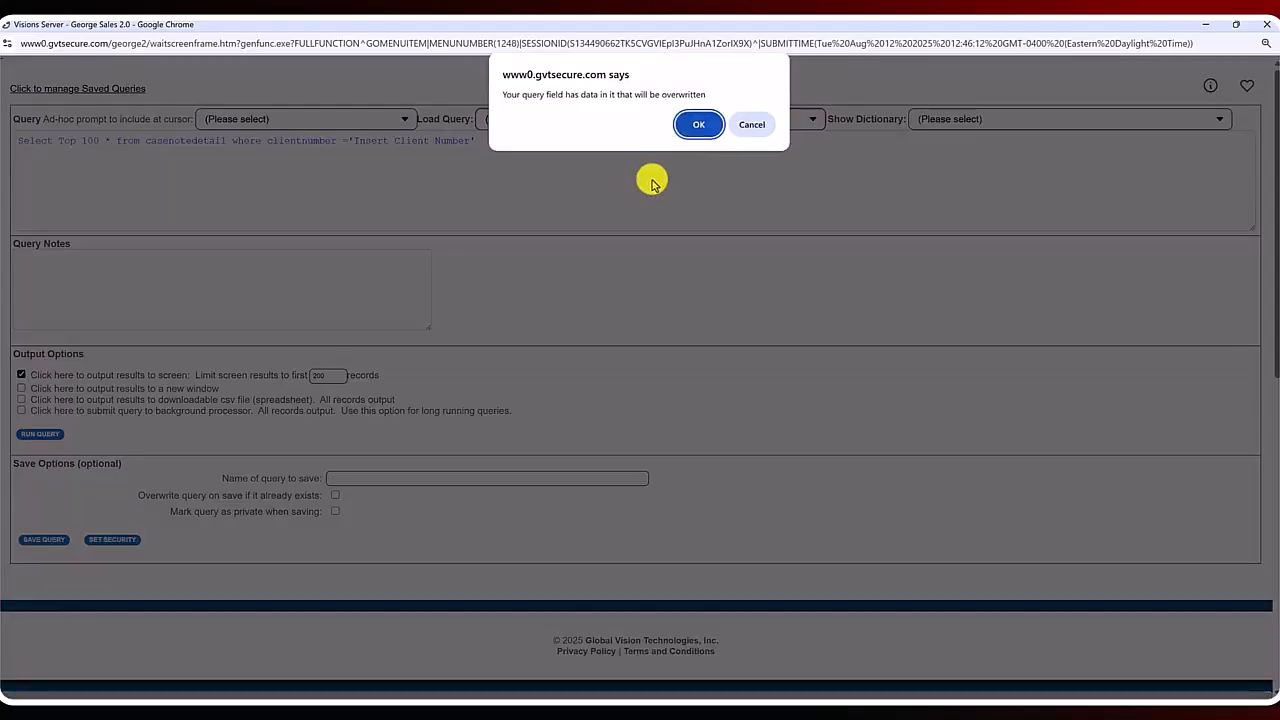
click(698, 124)
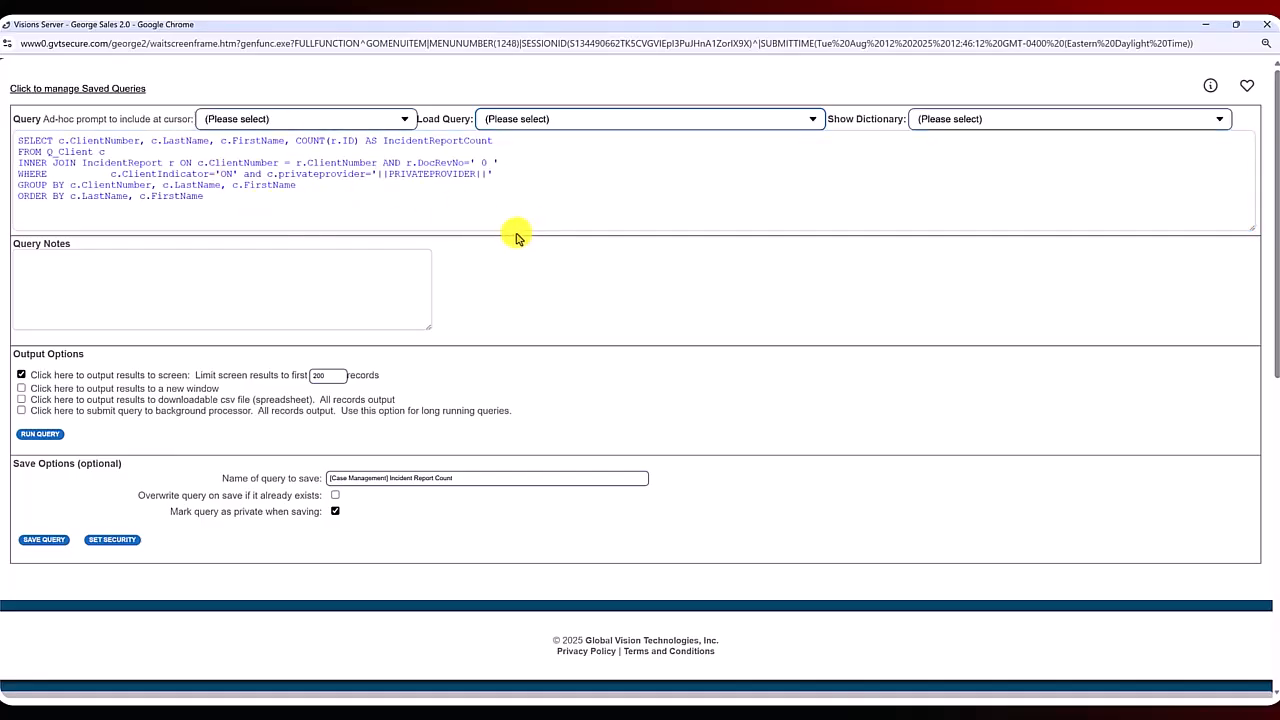
View the tables offered in the Show Dictionary list without choosing one, and close the Advanced Report Writer.
click(1023, 118)
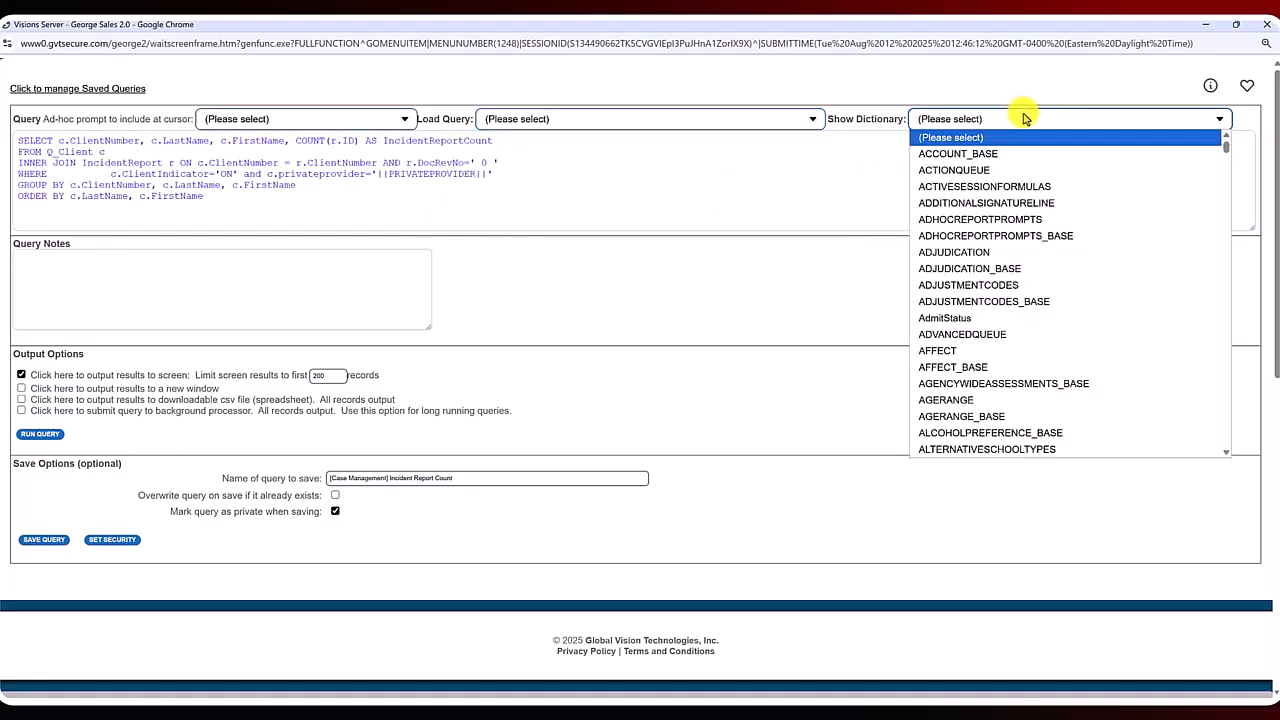
click(776, 183)
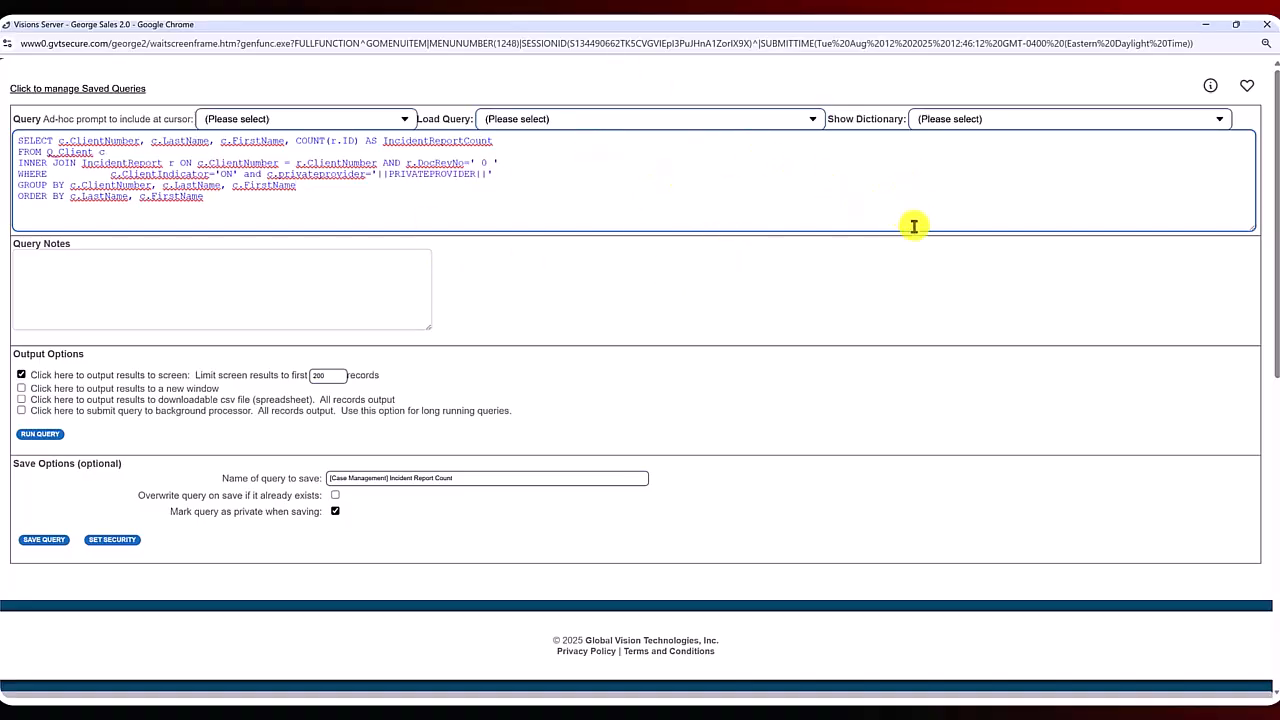
click(1265, 26)
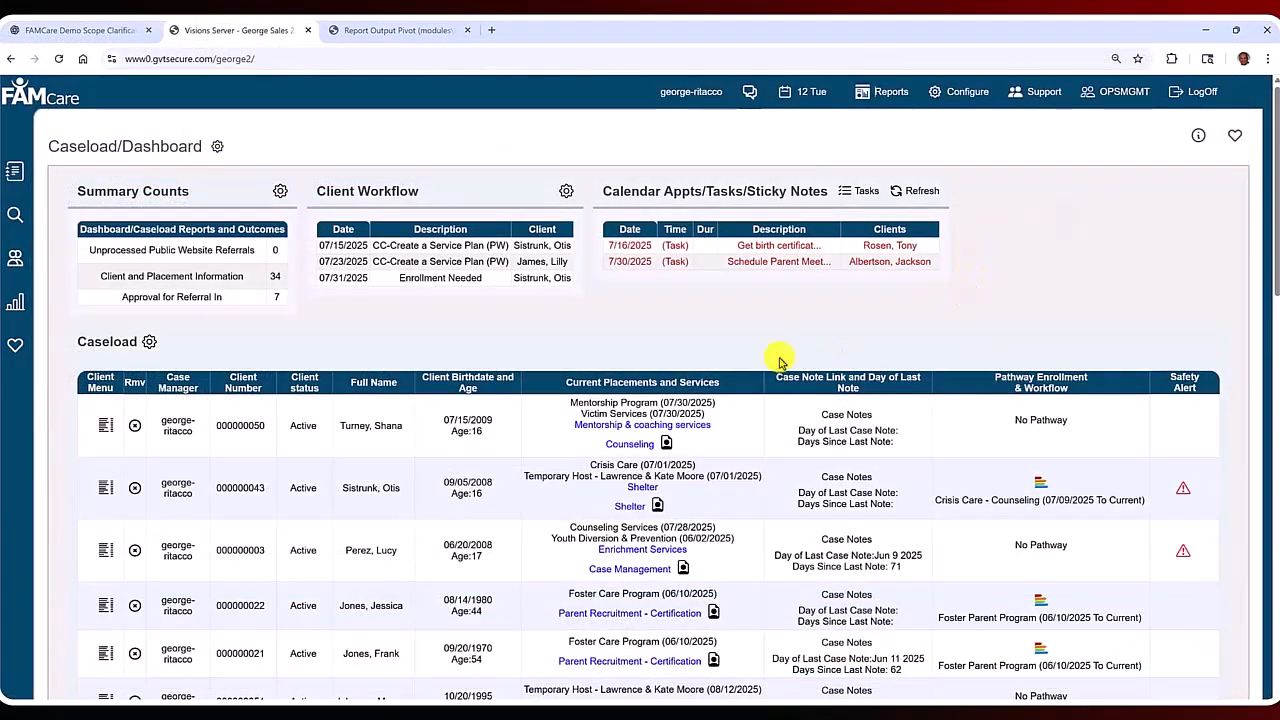